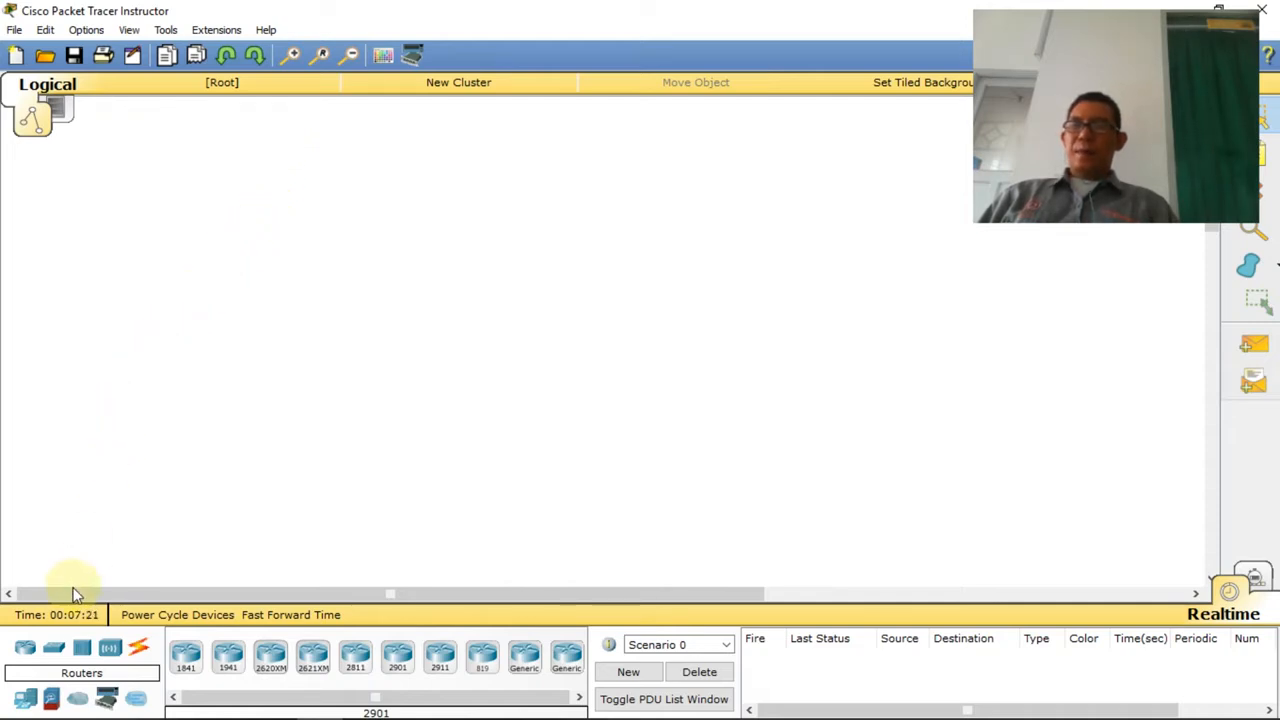
# Step: Place a 2950-24 switch mid-workspace and two generic PCs to its right, one above the other
pyautogui.click(55, 648)
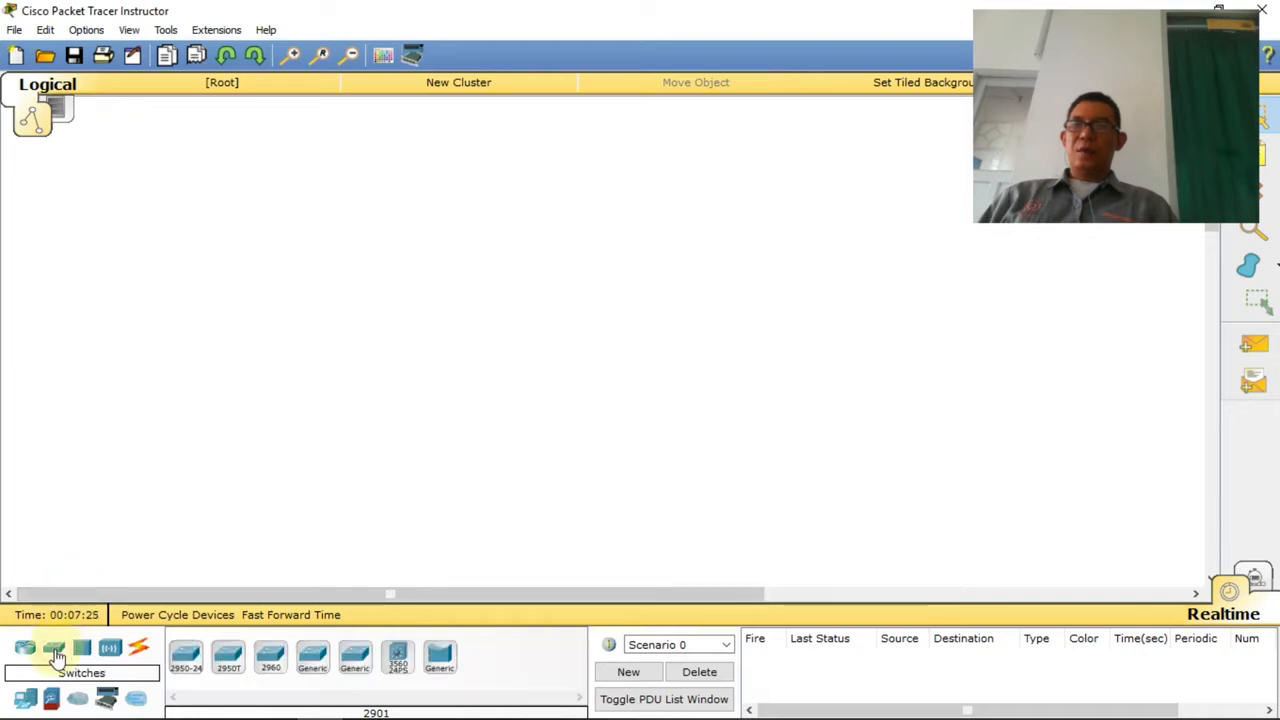
pyautogui.moveTo(185, 655); pyautogui.dragTo(526, 343)
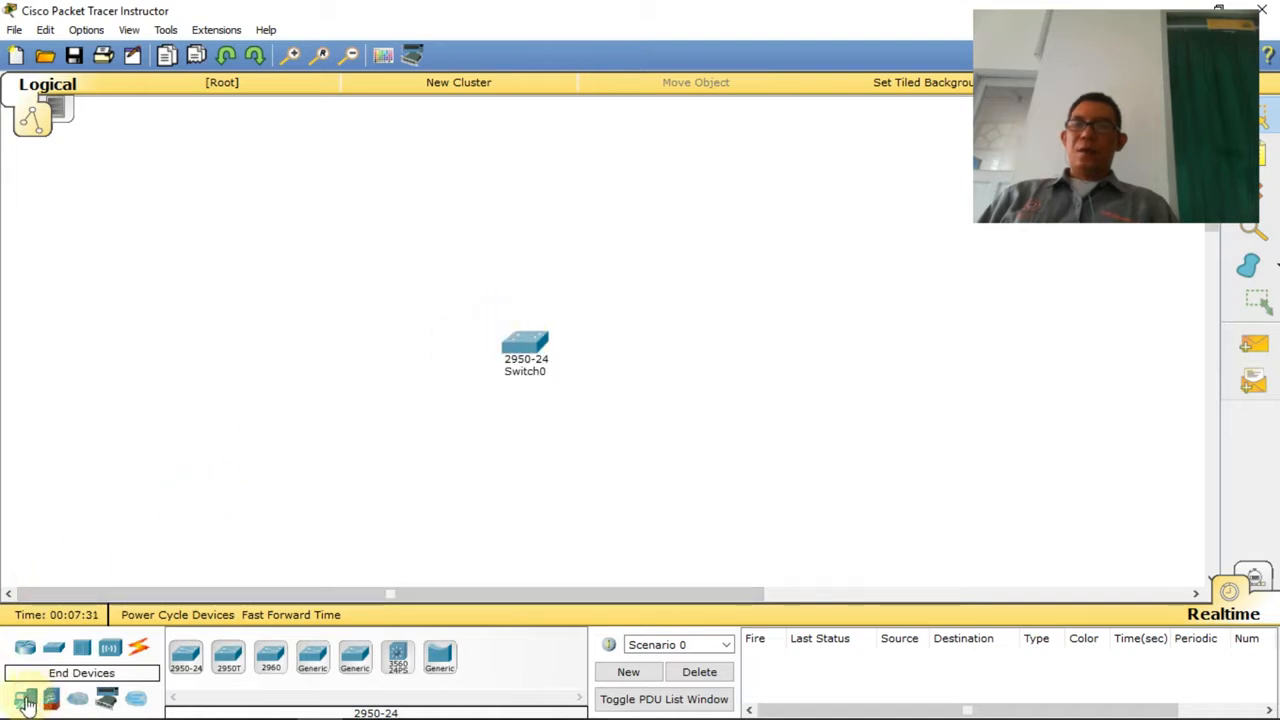
pyautogui.click(27, 703)
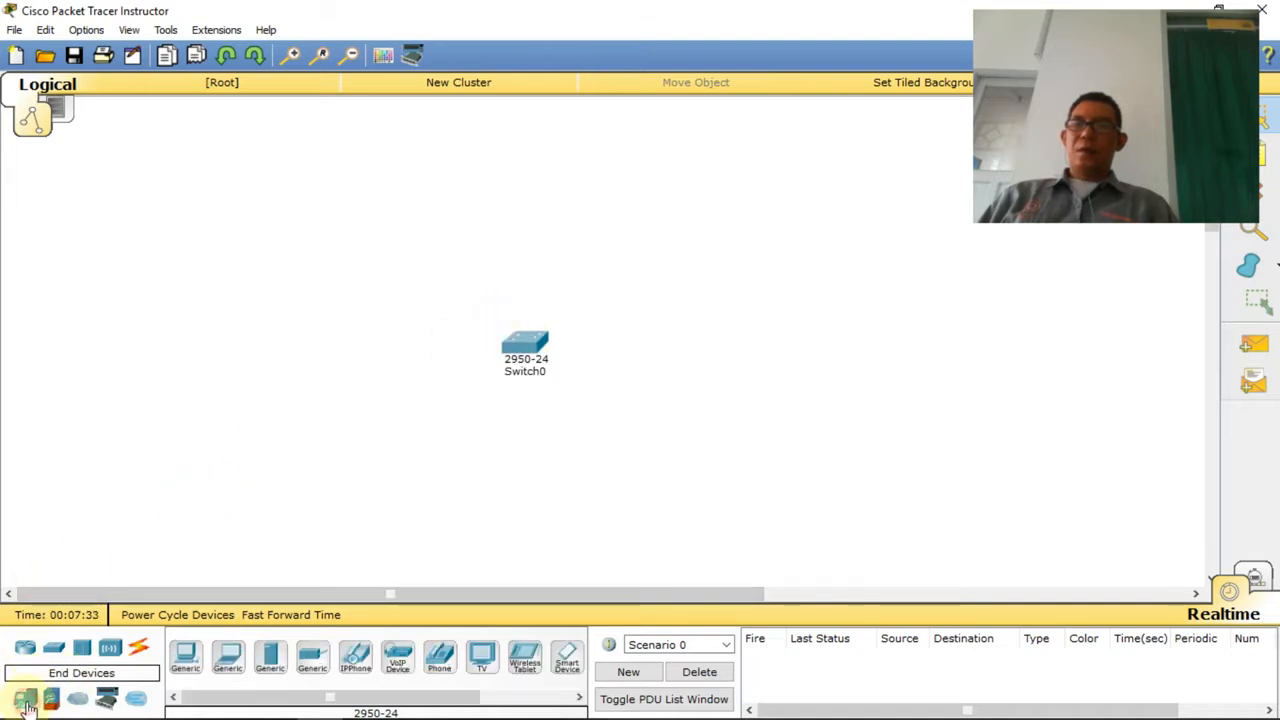
pyautogui.moveTo(177, 663); pyautogui.dragTo(664, 290)
pyautogui.moveTo(185, 663); pyautogui.dragTo(227, 634)
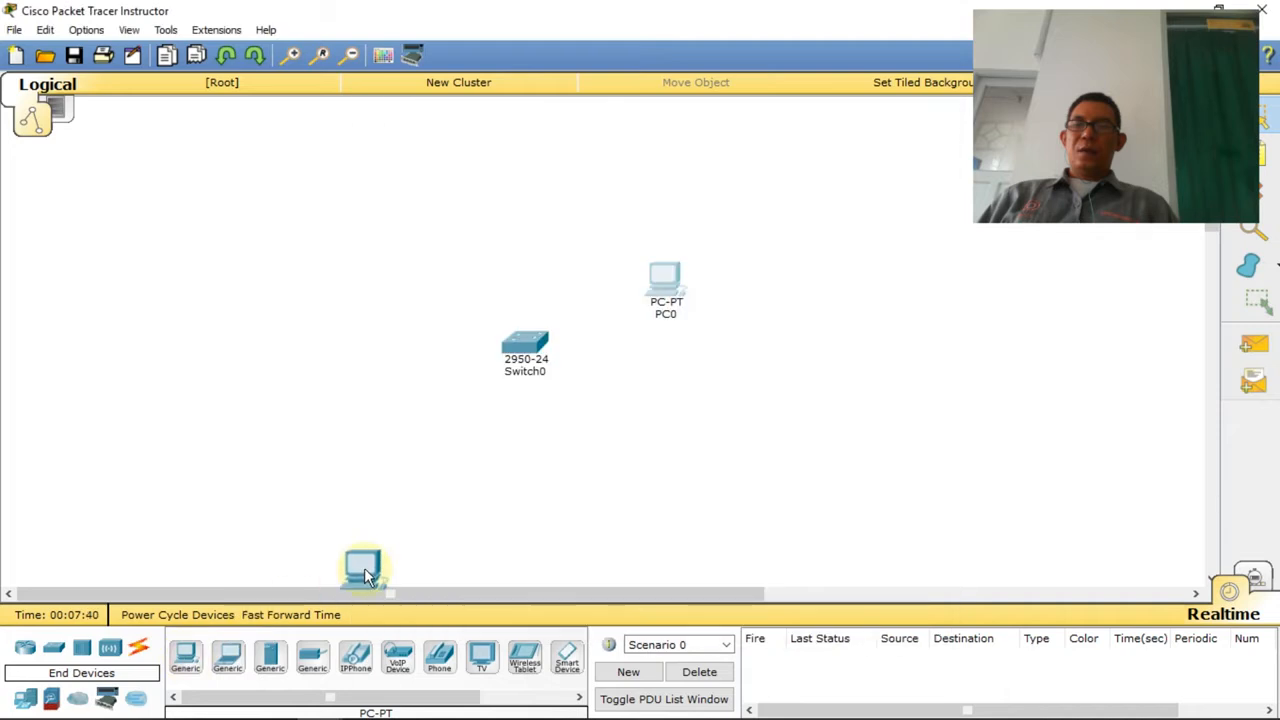
pyautogui.moveTo(364, 568); pyautogui.dragTo(669, 414)
pyautogui.click(669, 414)
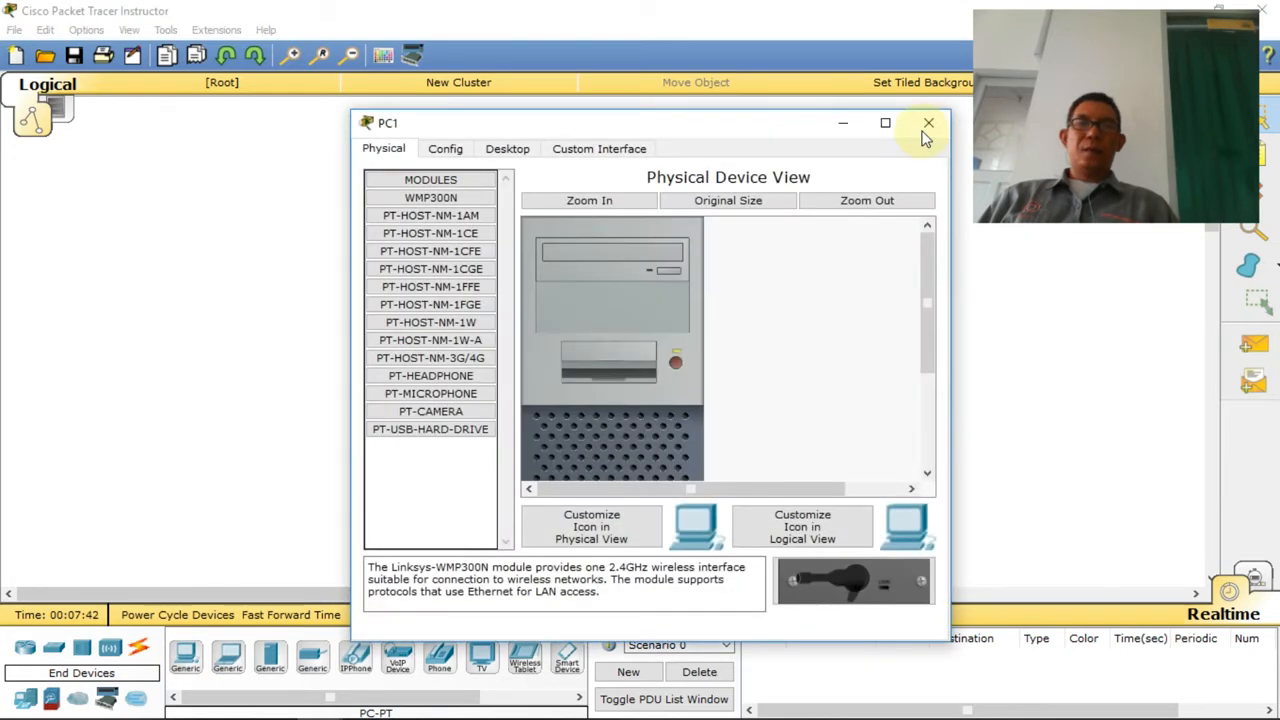
pyautogui.click(925, 130)
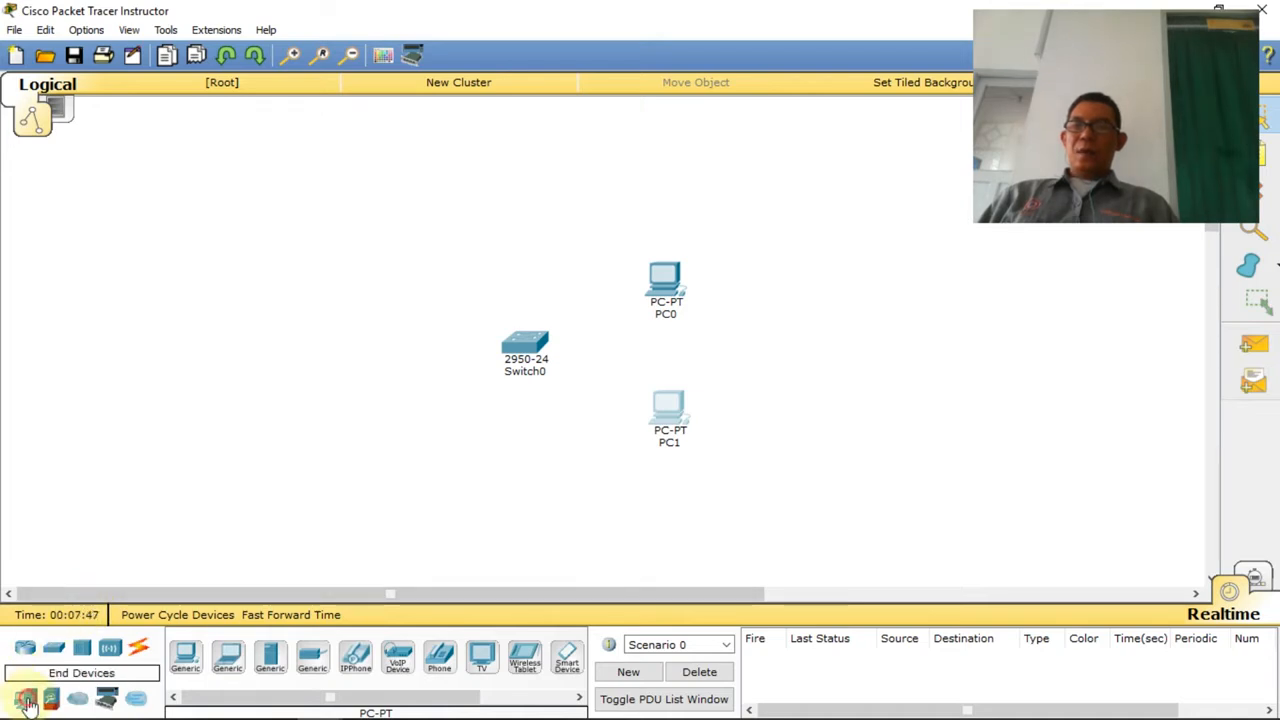
# Step: Add a generic server to the left of the switch, and shift the server and switch slightly closer together
pyautogui.click(277, 660)
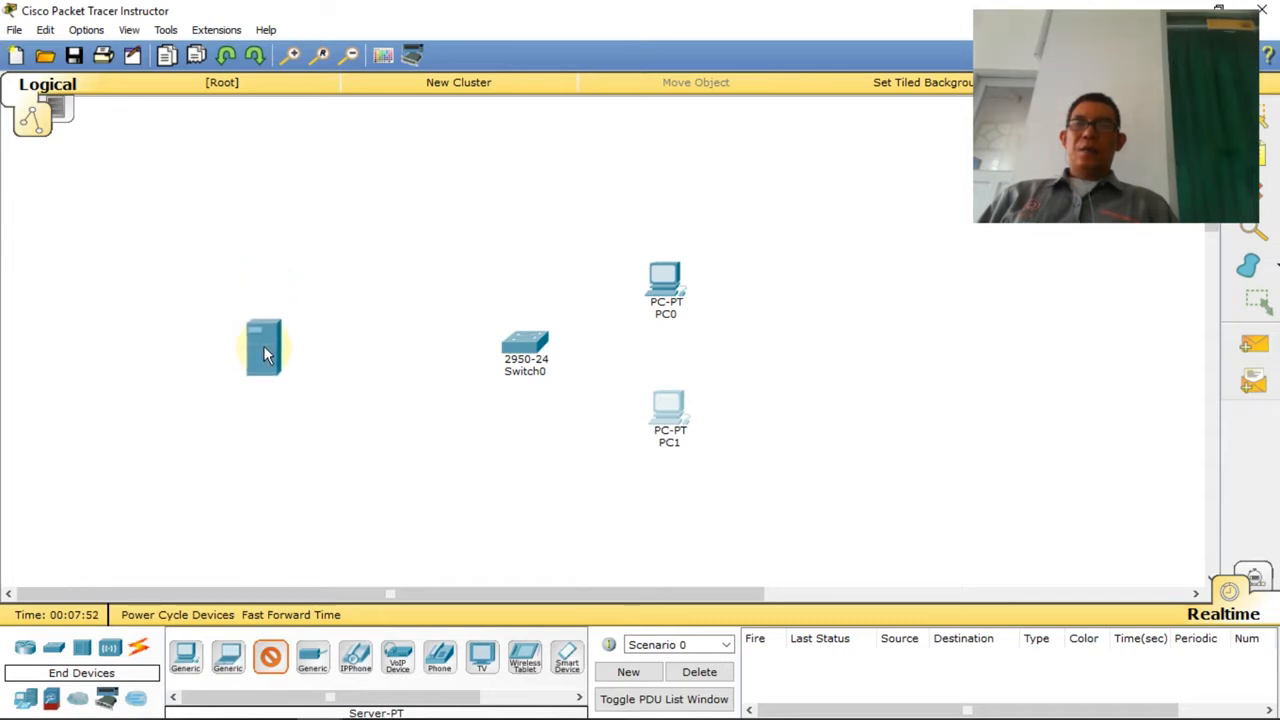
pyautogui.click(265, 355)
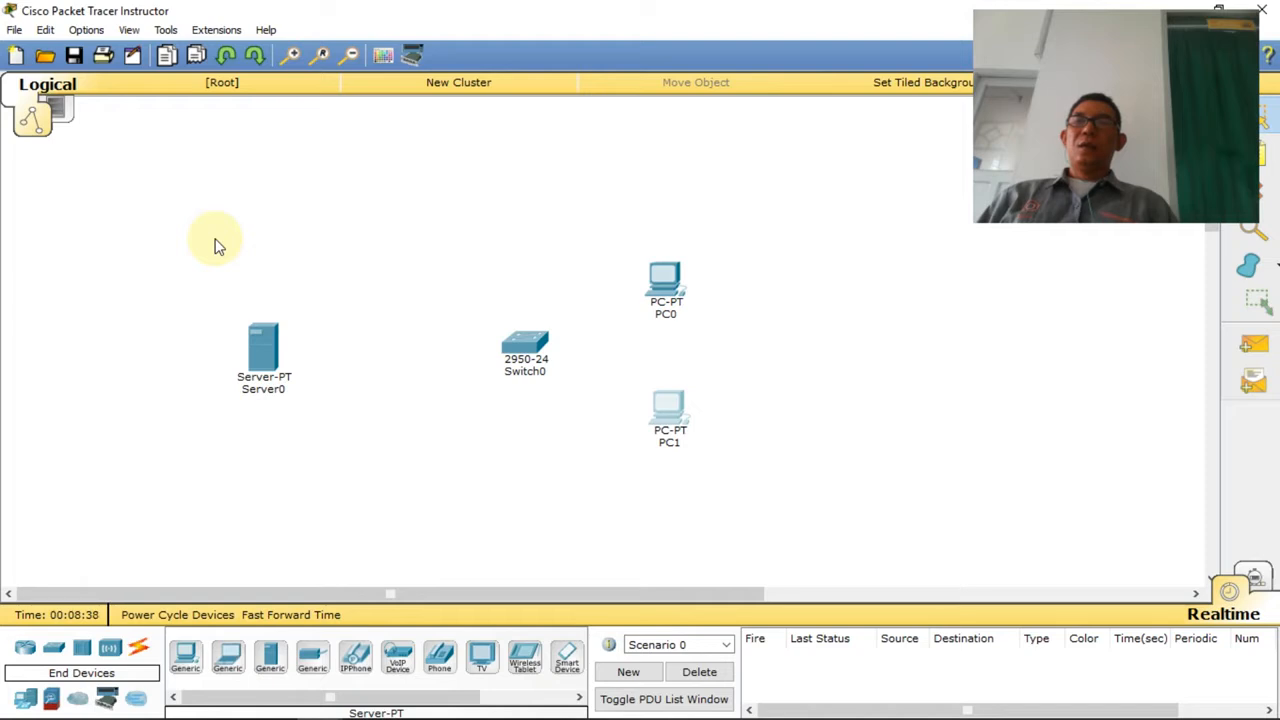
pyautogui.click(274, 356)
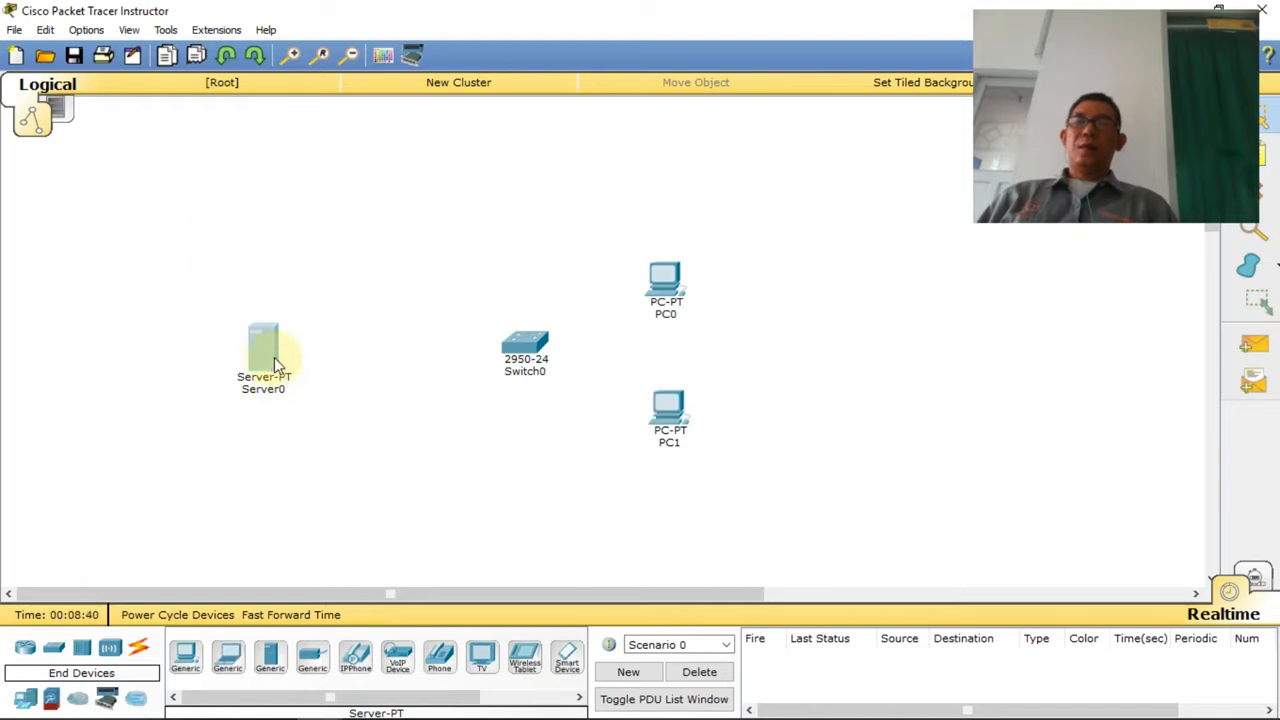
pyautogui.moveTo(268, 362); pyautogui.dragTo(303, 367)
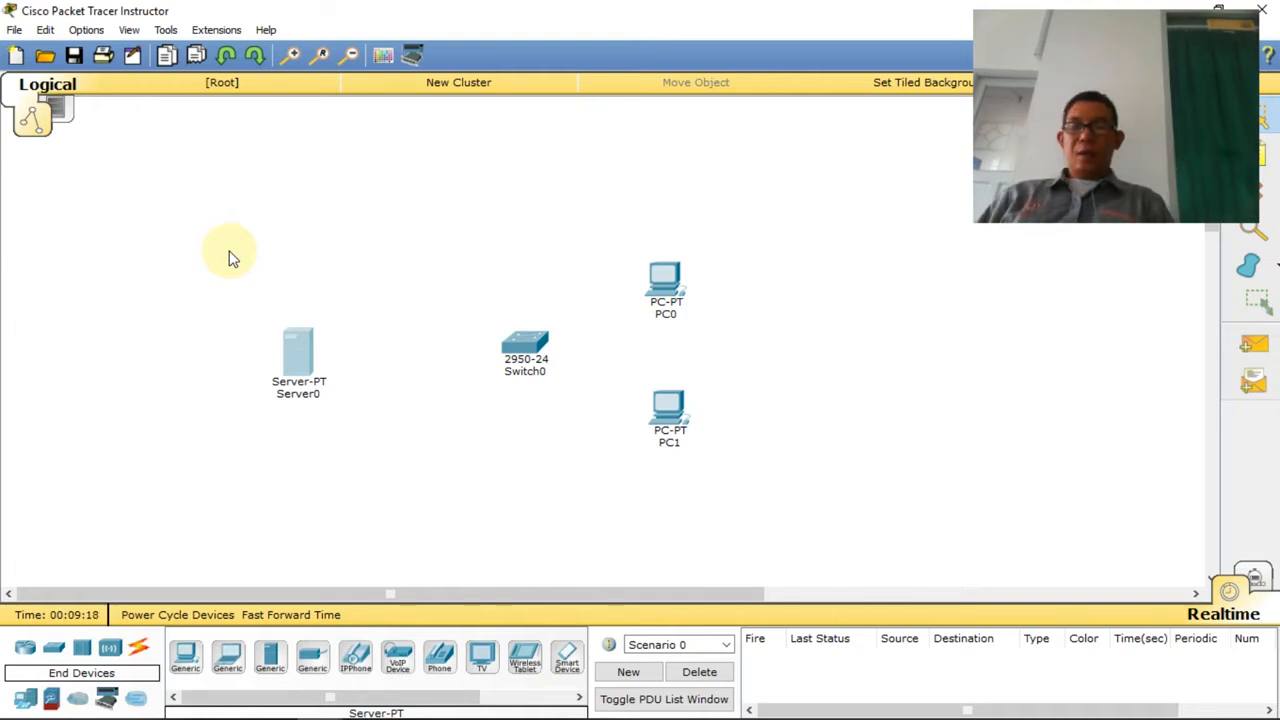
pyautogui.moveTo(518, 341); pyautogui.dragTo(490, 355)
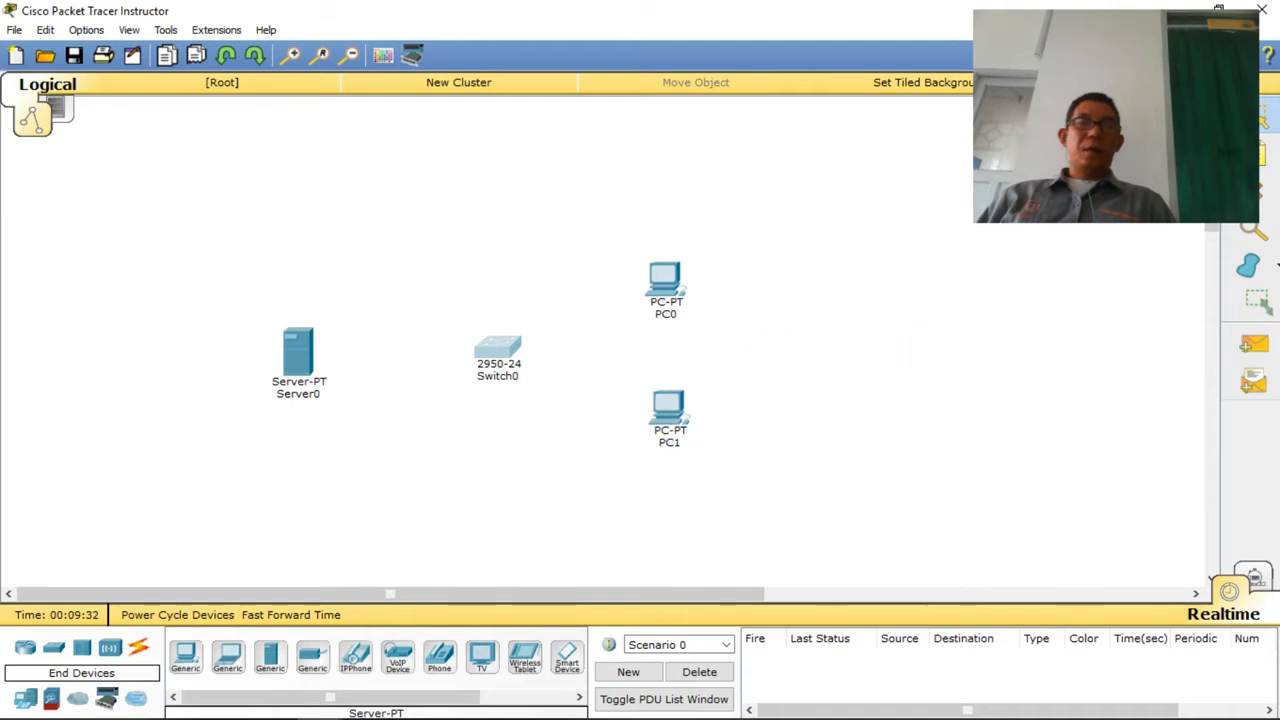
# Step: Add the text note "SIMULASI DNS" above the server
pyautogui.click(1265, 154)
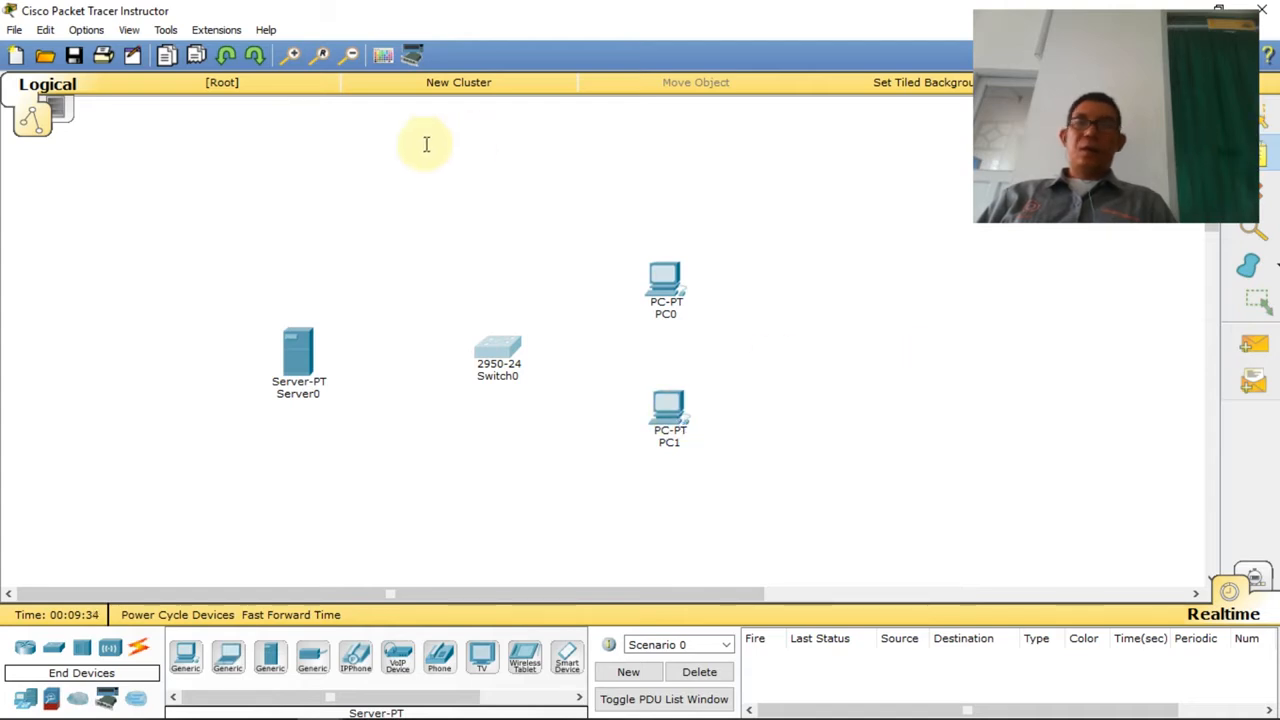
pyautogui.click(183, 166)
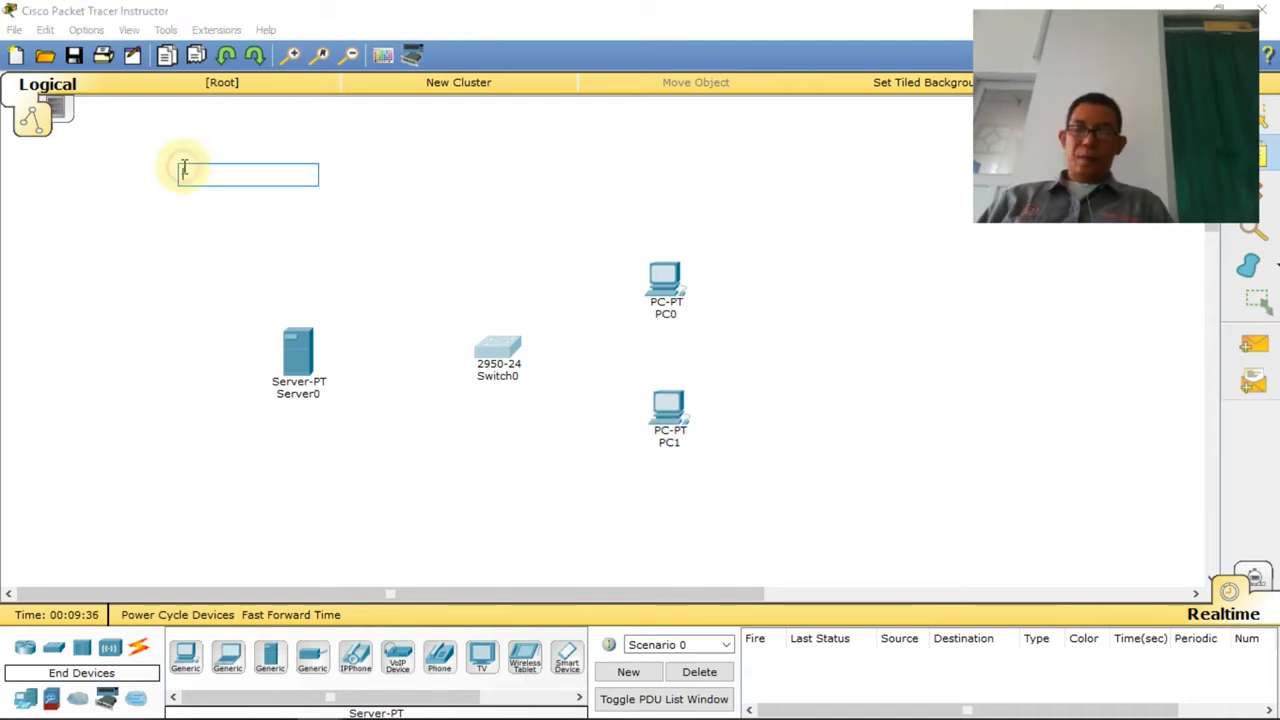
pyautogui.write('SIMULASI DNS')
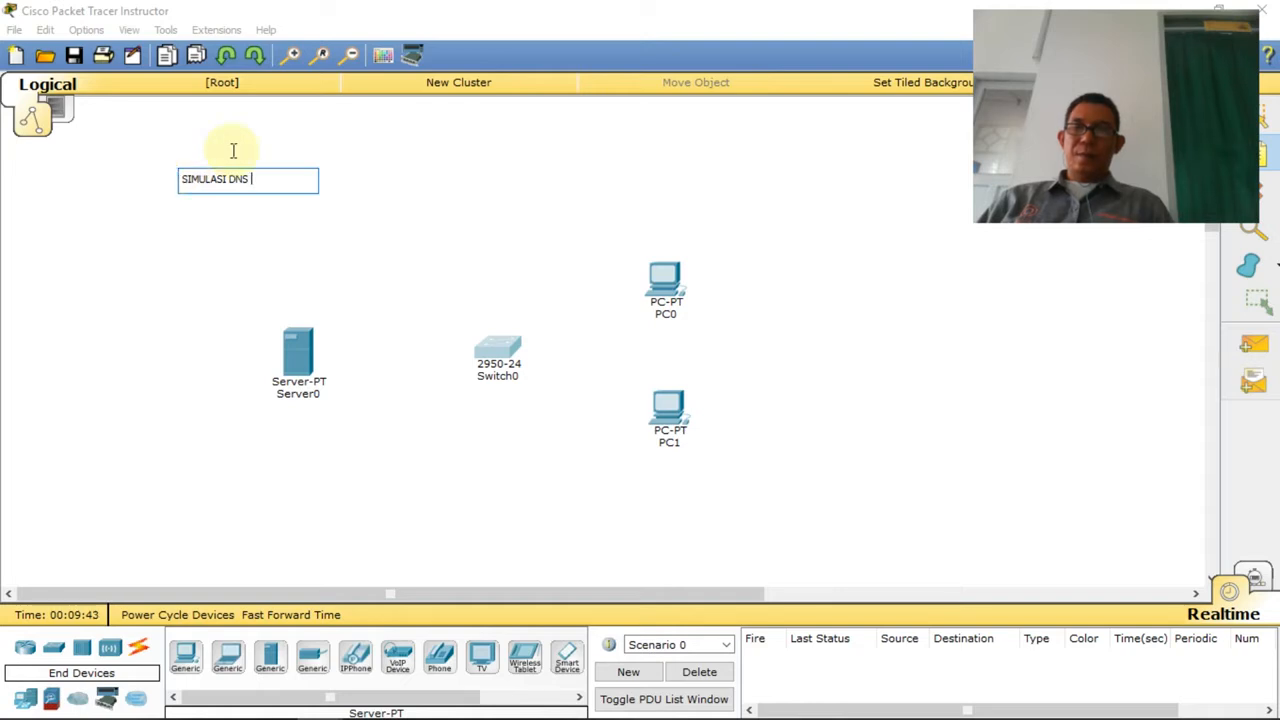
pyautogui.click(228, 286)
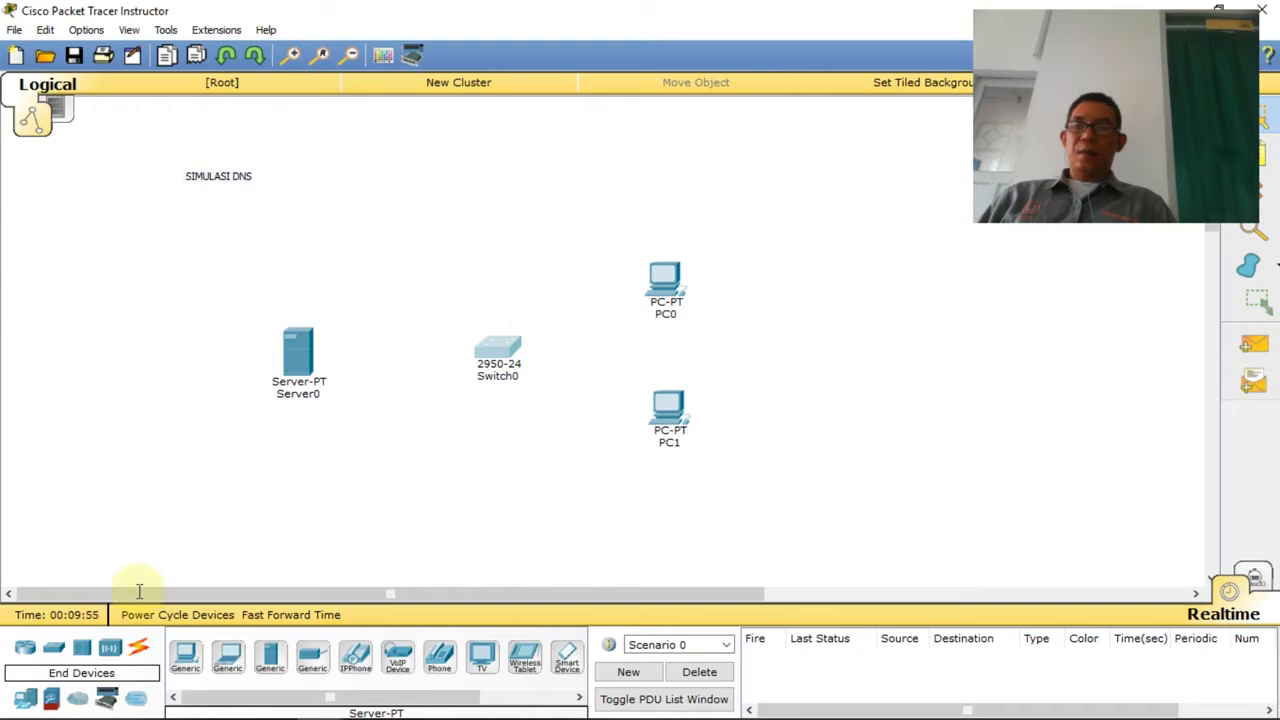
# Step: Connect the server to the switch using the automatically chosen connection type
pyautogui.click(143, 652)
pyautogui.click(186, 656)
pyautogui.click(311, 362)
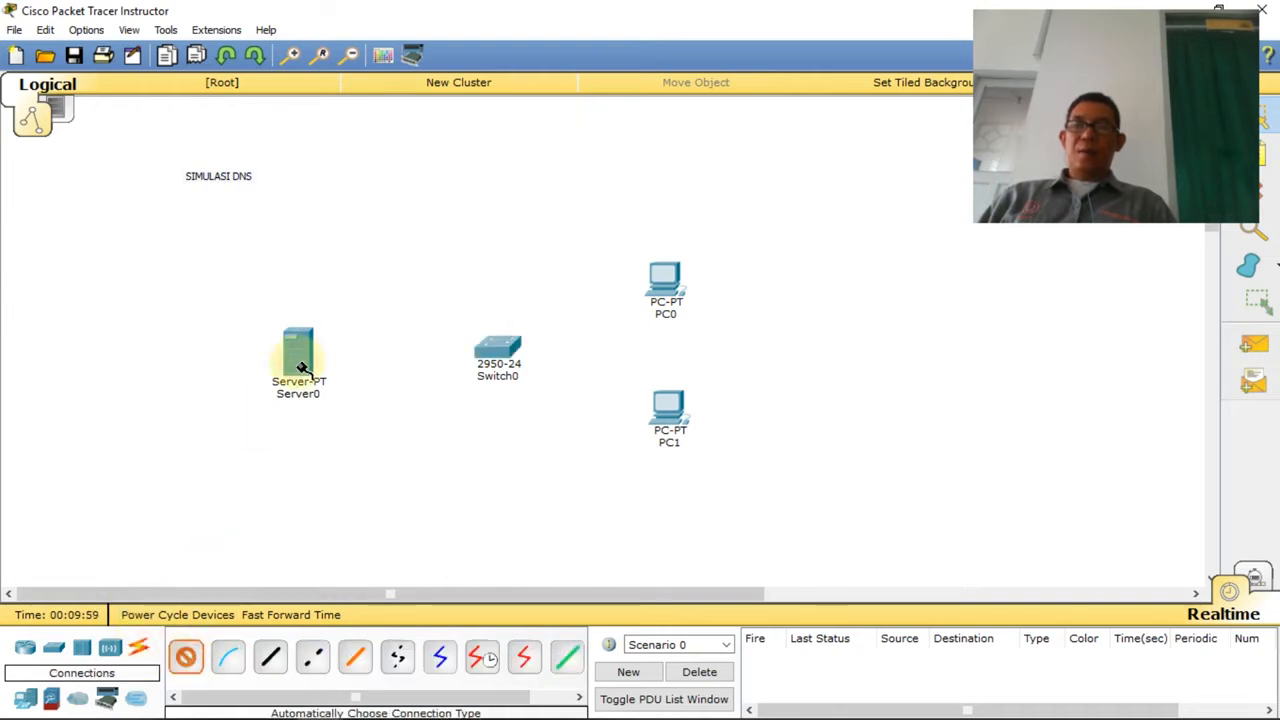
pyautogui.click(488, 354)
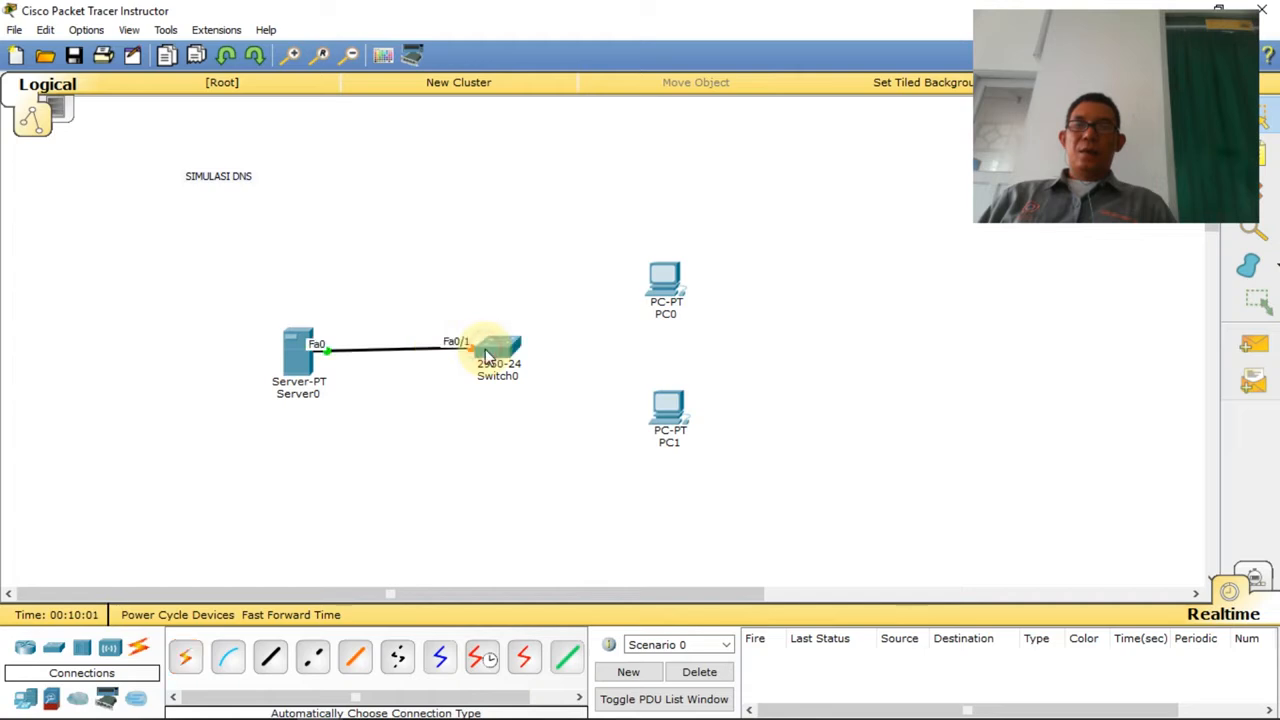
# Step: Connect PC0 and PC1 to the switch using the automatically chosen connection type
pyautogui.click(186, 656)
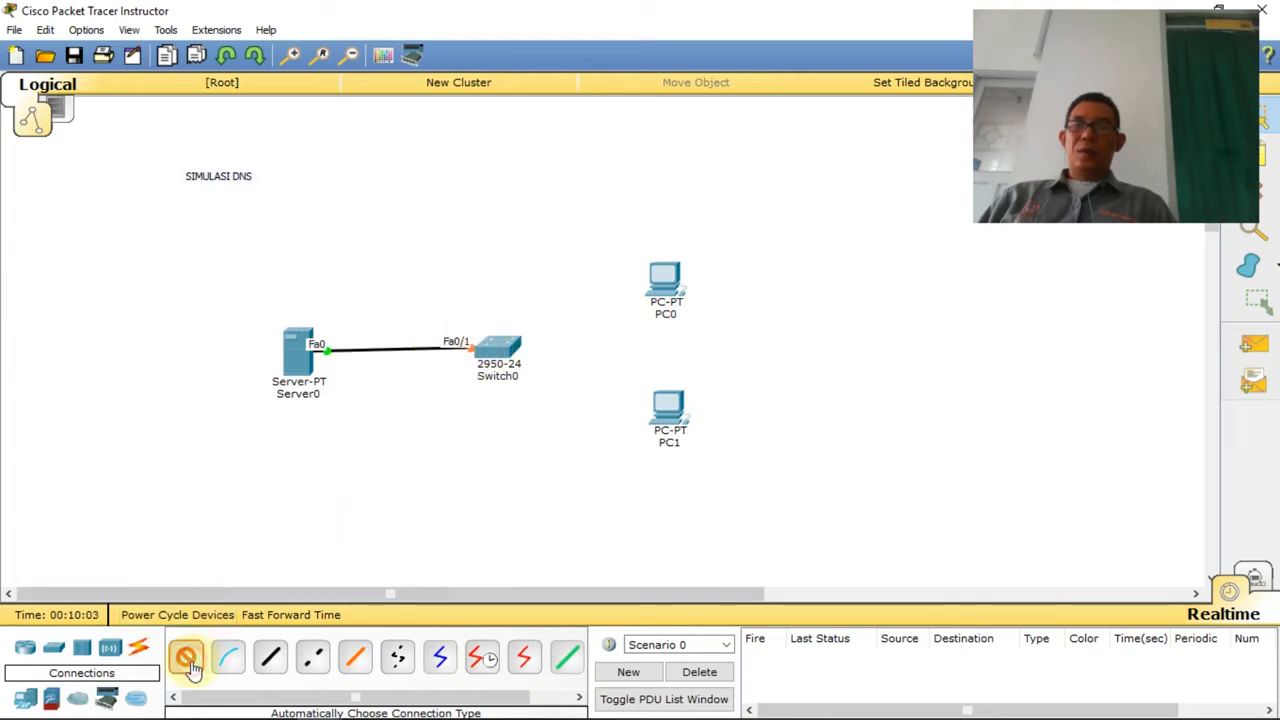
pyautogui.click(678, 298)
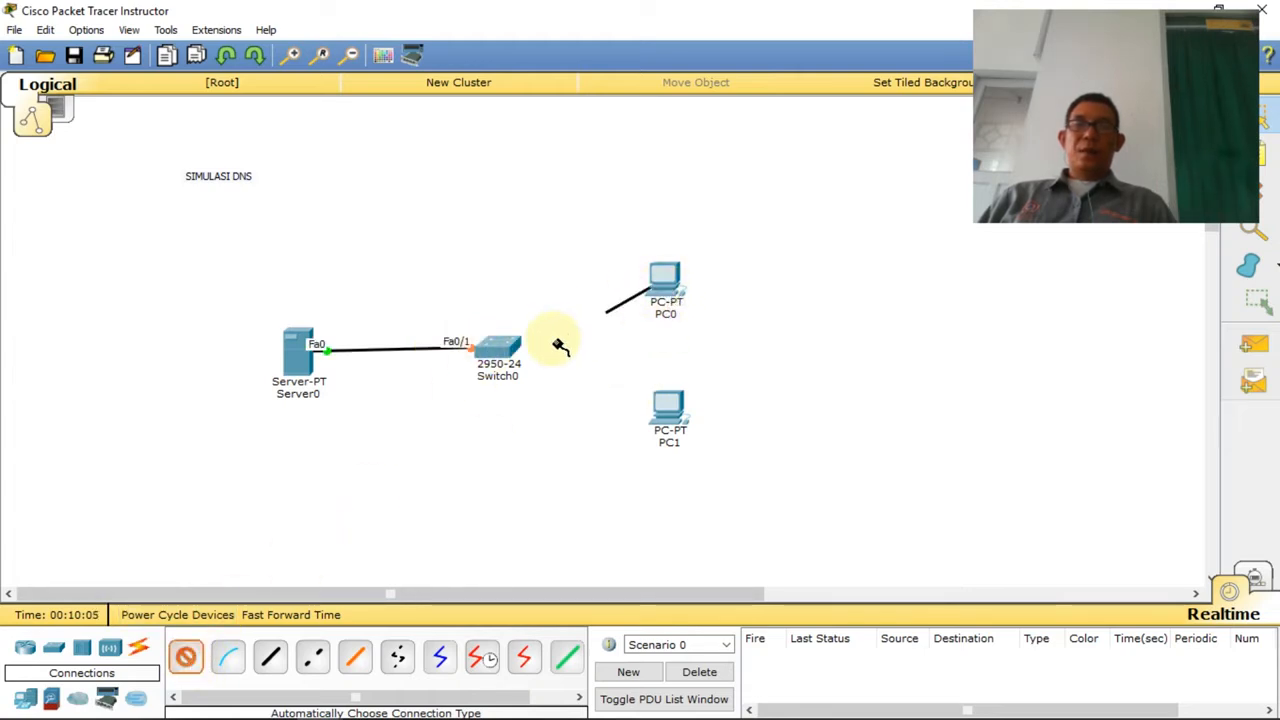
pyautogui.click(510, 348)
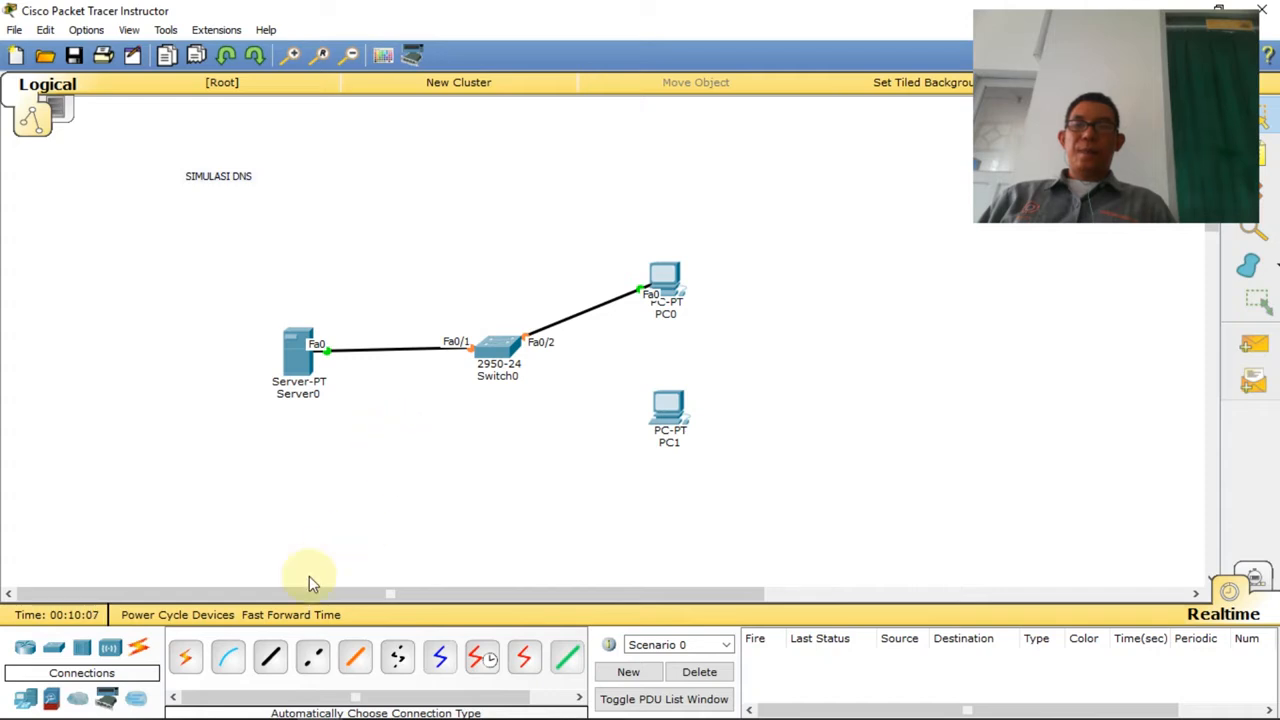
pyautogui.click(184, 663)
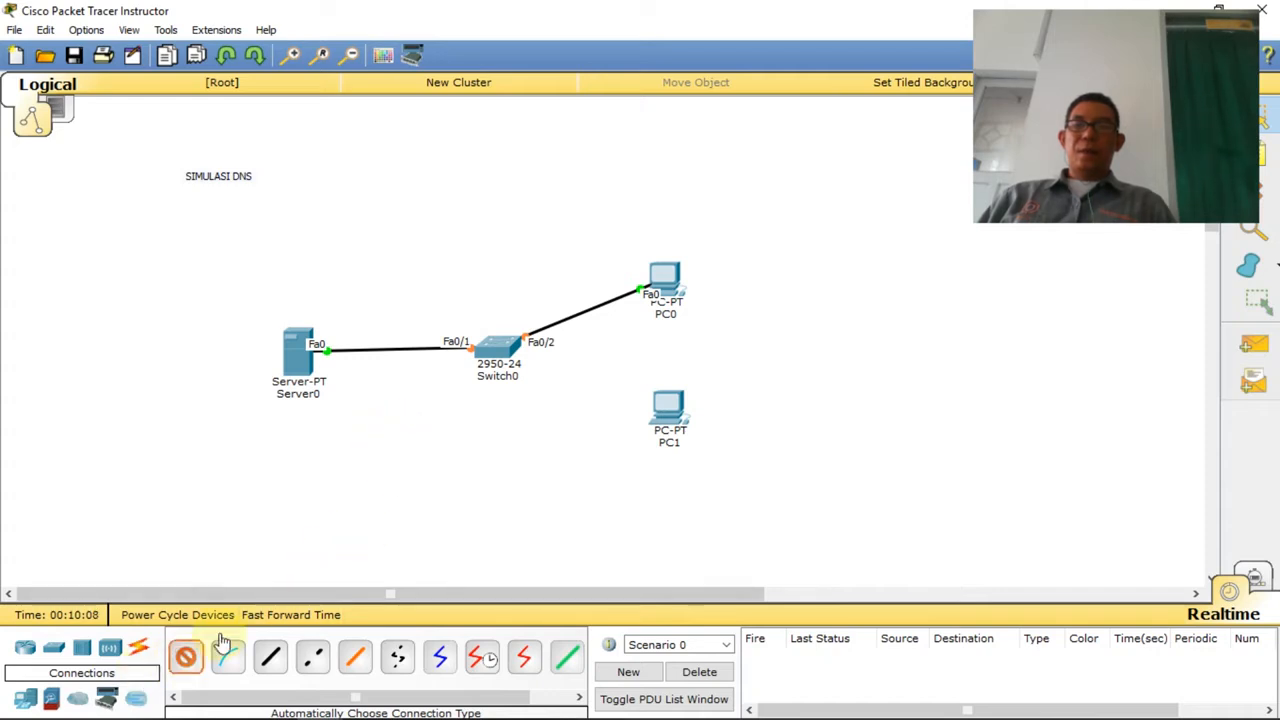
pyautogui.click(670, 432)
pyautogui.click(505, 346)
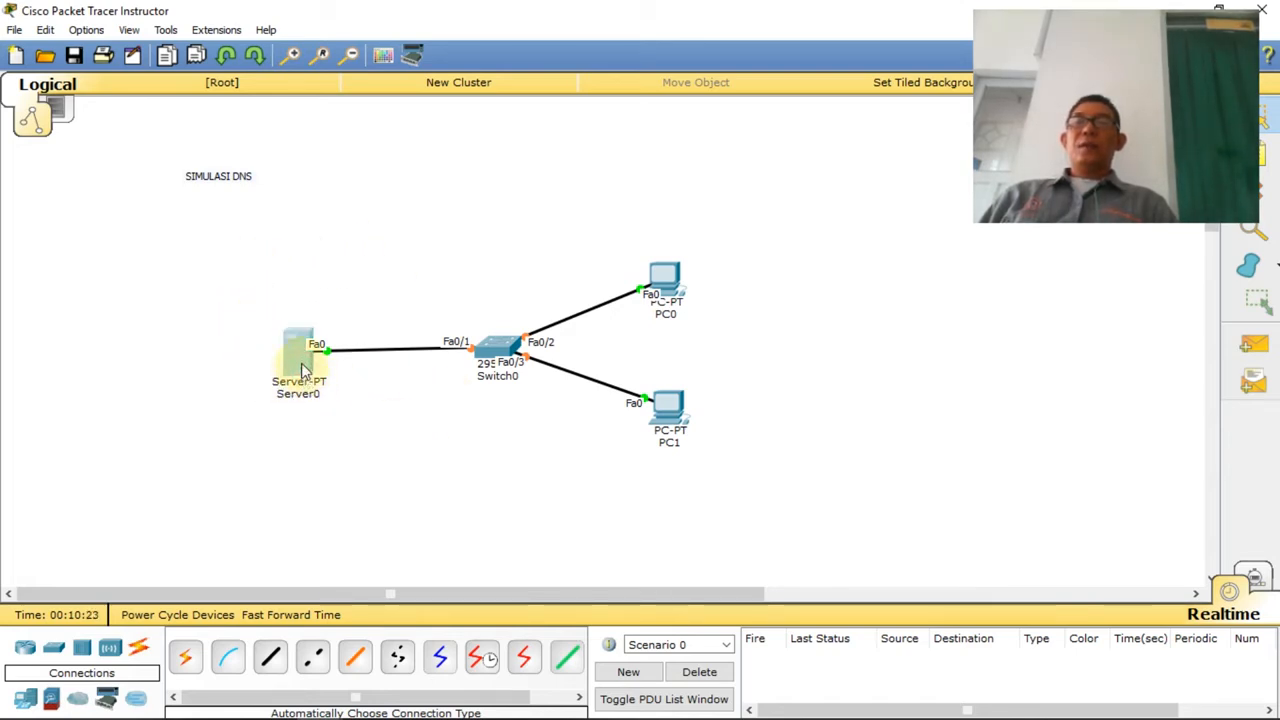
# Step: Nudge the server slightly upward and rename it as 192.168.2.1
pyautogui.moveTo(302, 365); pyautogui.dragTo(302, 362)
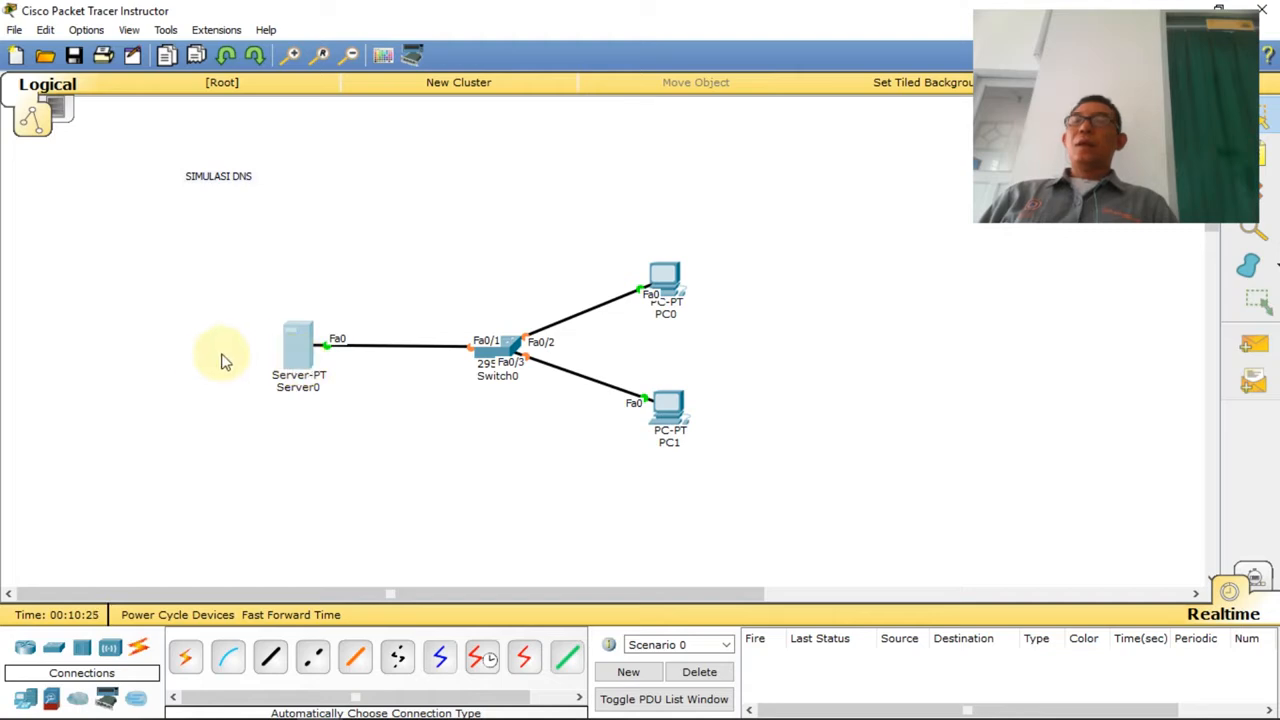
pyautogui.click(303, 388)
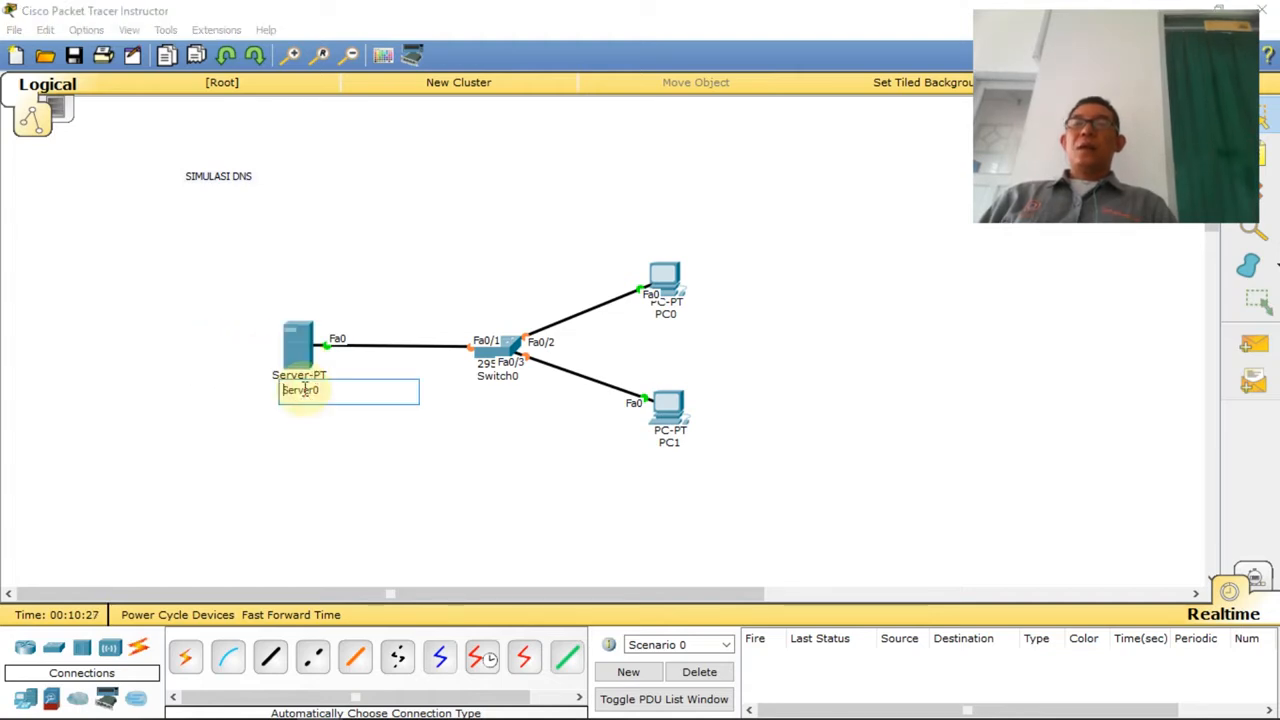
pyautogui.click(328, 391)
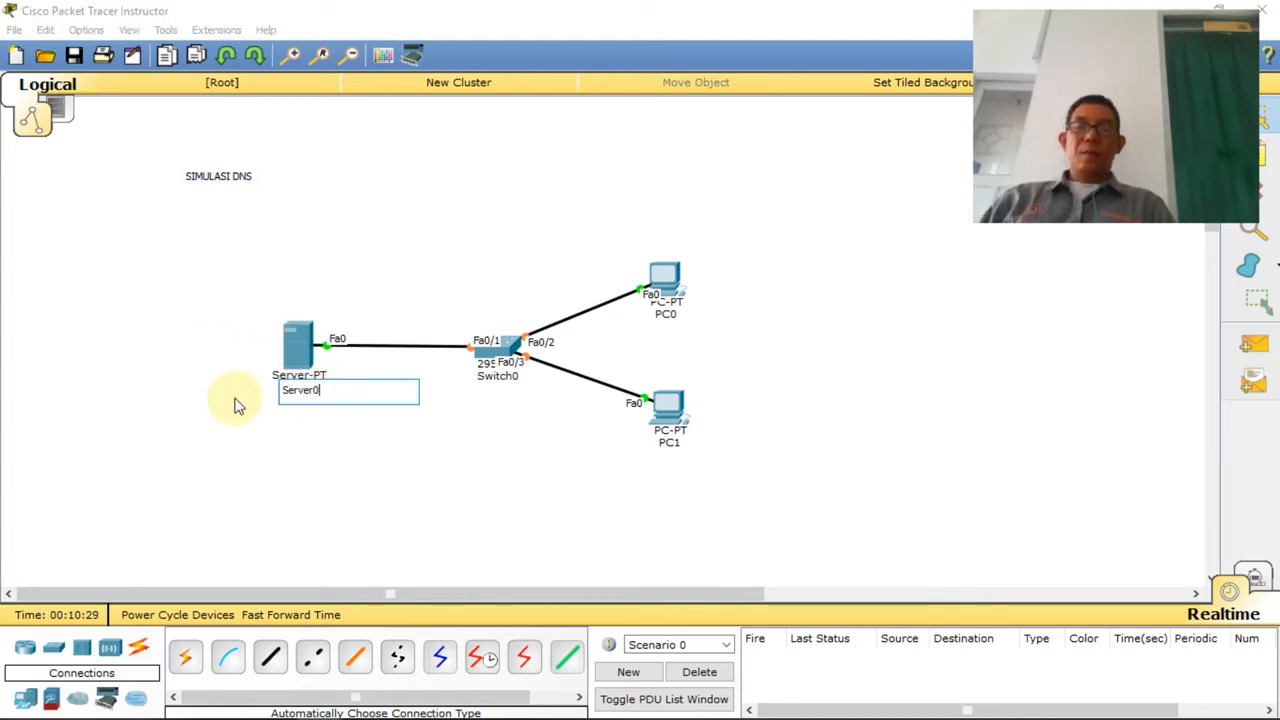
pyautogui.press('BackSpace')
pyautogui.press('BackSpace')
pyautogui.press('BackSpace')
pyautogui.write('192.168')
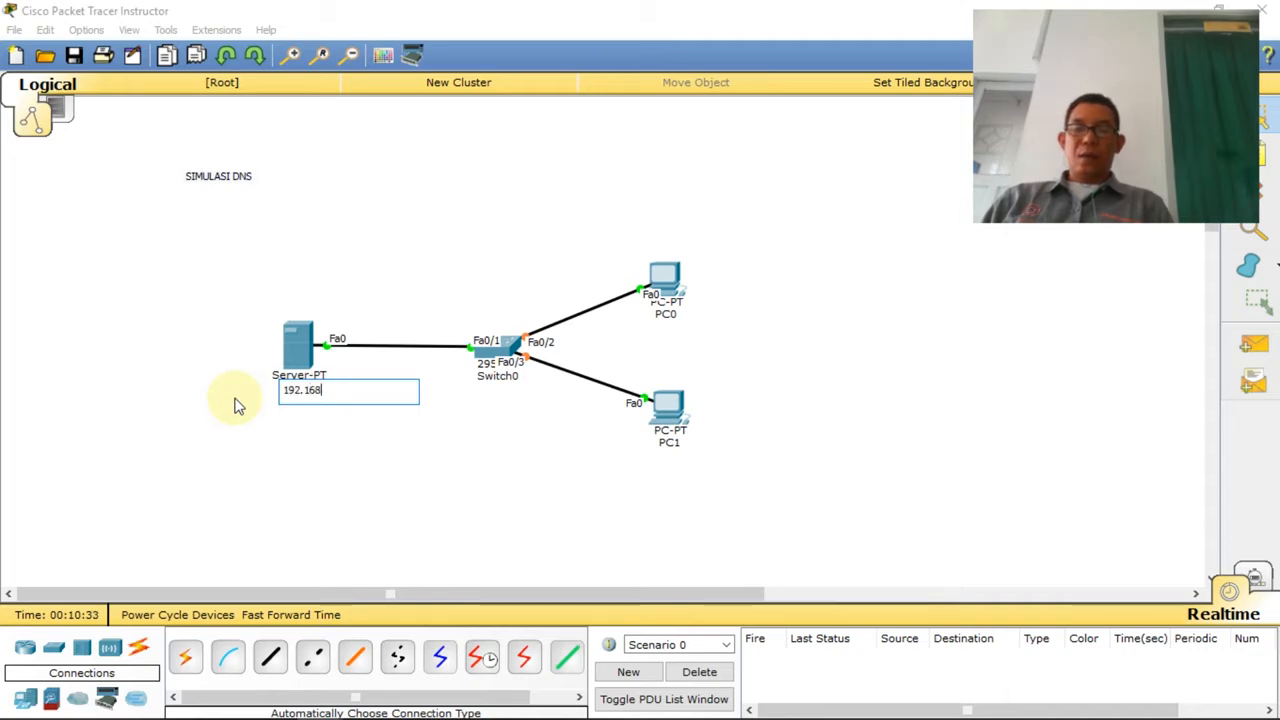
pyautogui.write('.2.1')
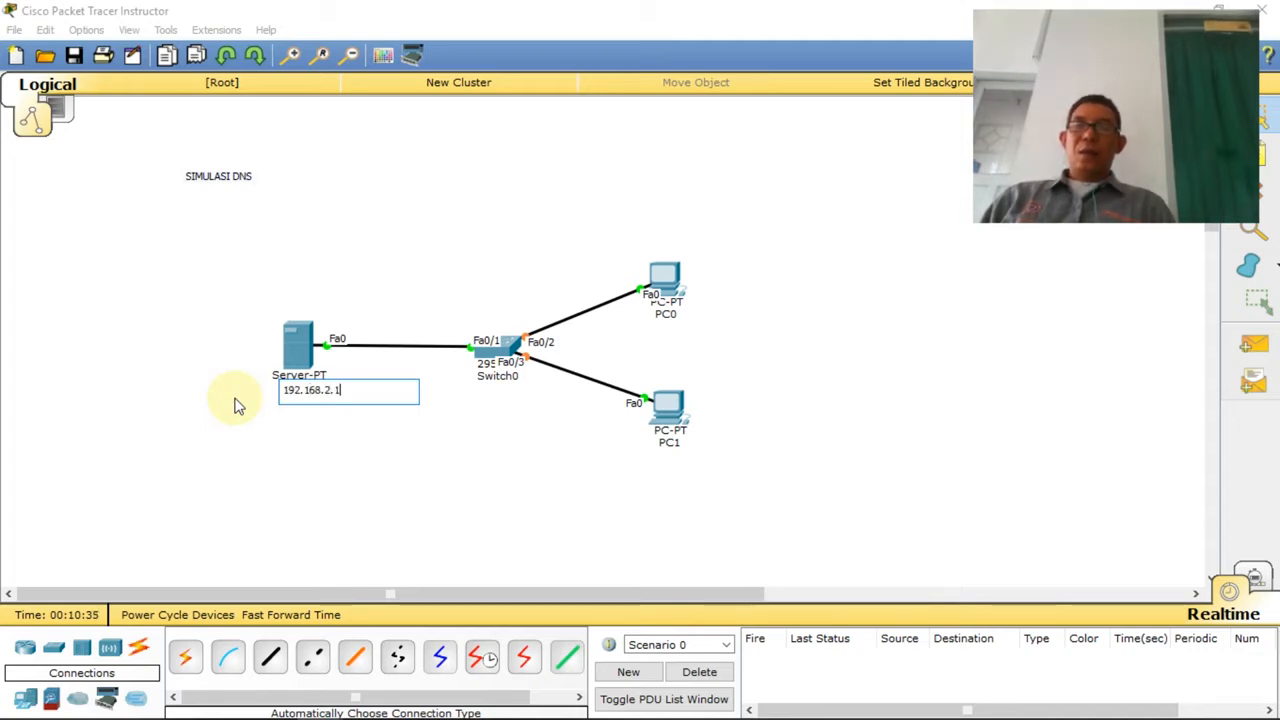
pyautogui.click(400, 294)
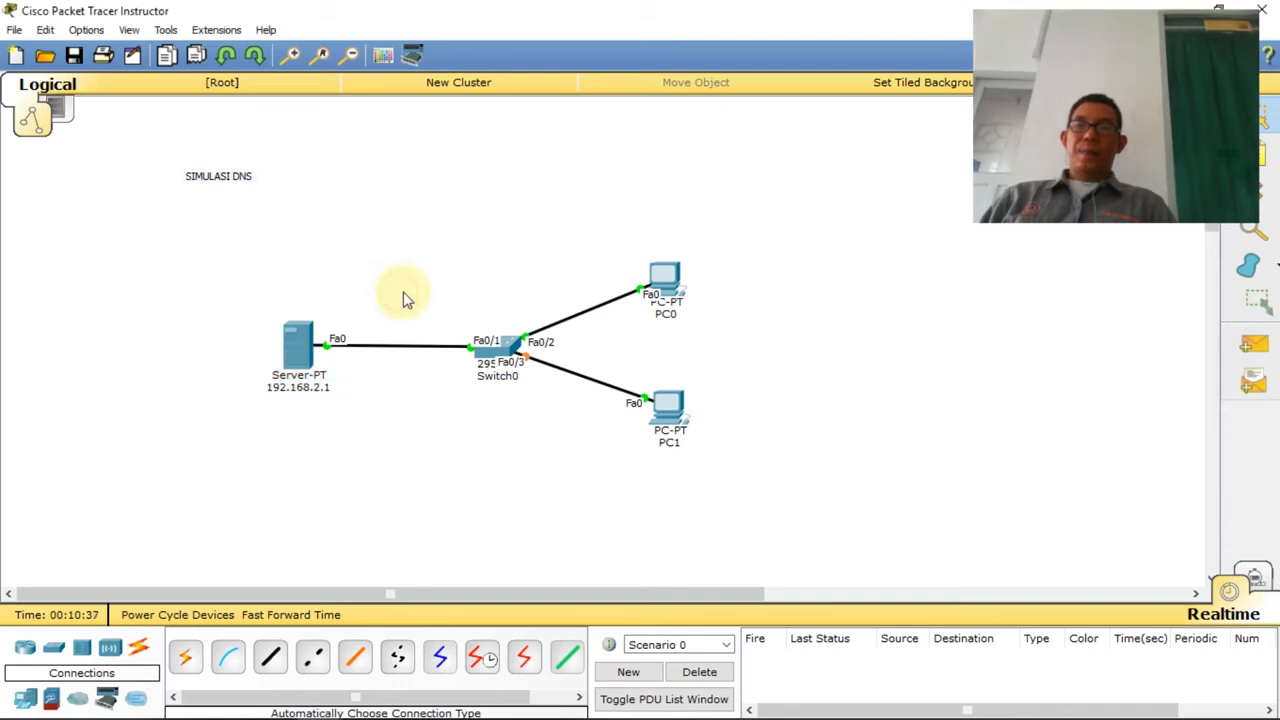
# Step: Rename PC0 as 192.168.1.1
pyautogui.click(666, 317)
pyautogui.press('BackSpace')
pyautogui.press('BackSpace')
pyautogui.press('BackSpace')
pyautogui.write('192.168.1.')
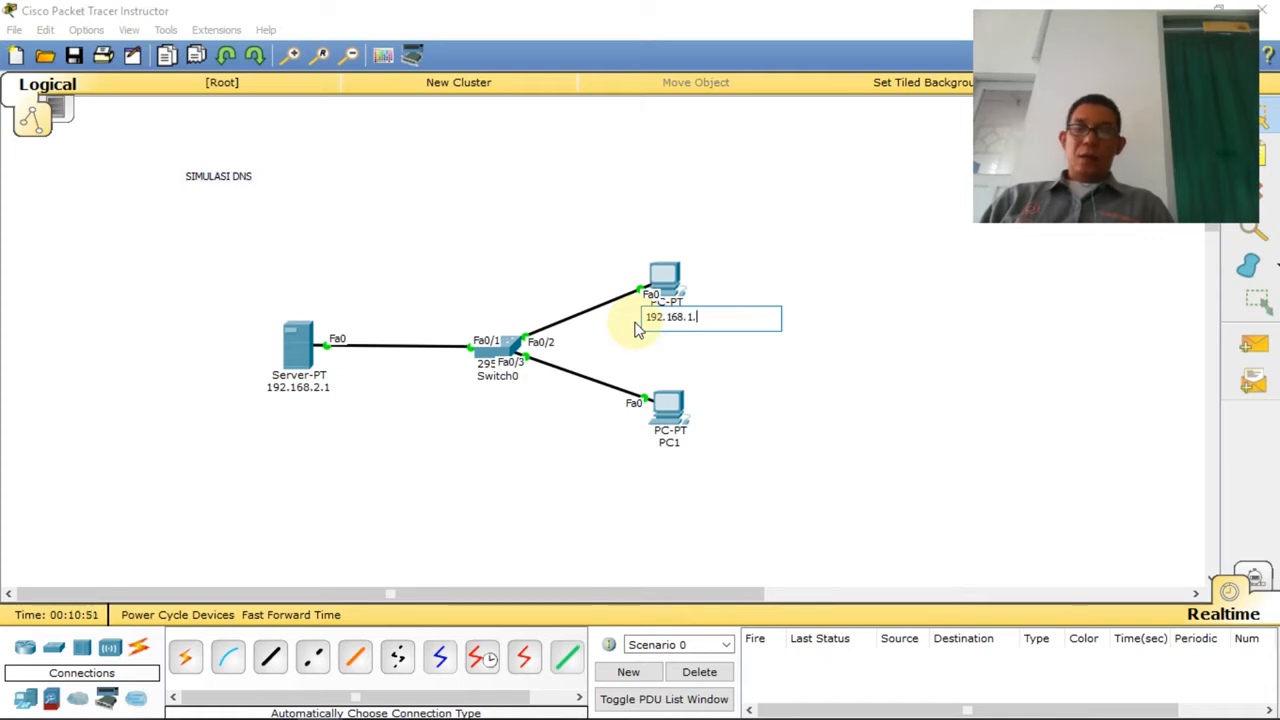
pyautogui.write('1')
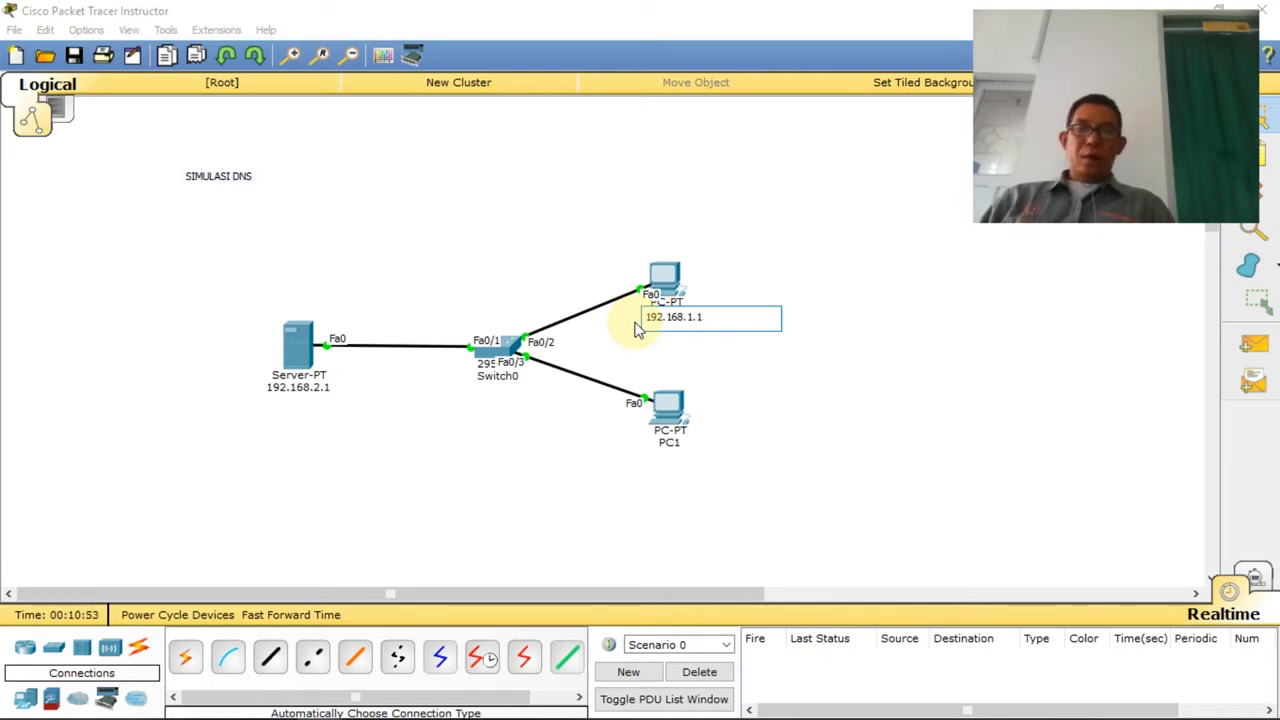
pyautogui.click(734, 287)
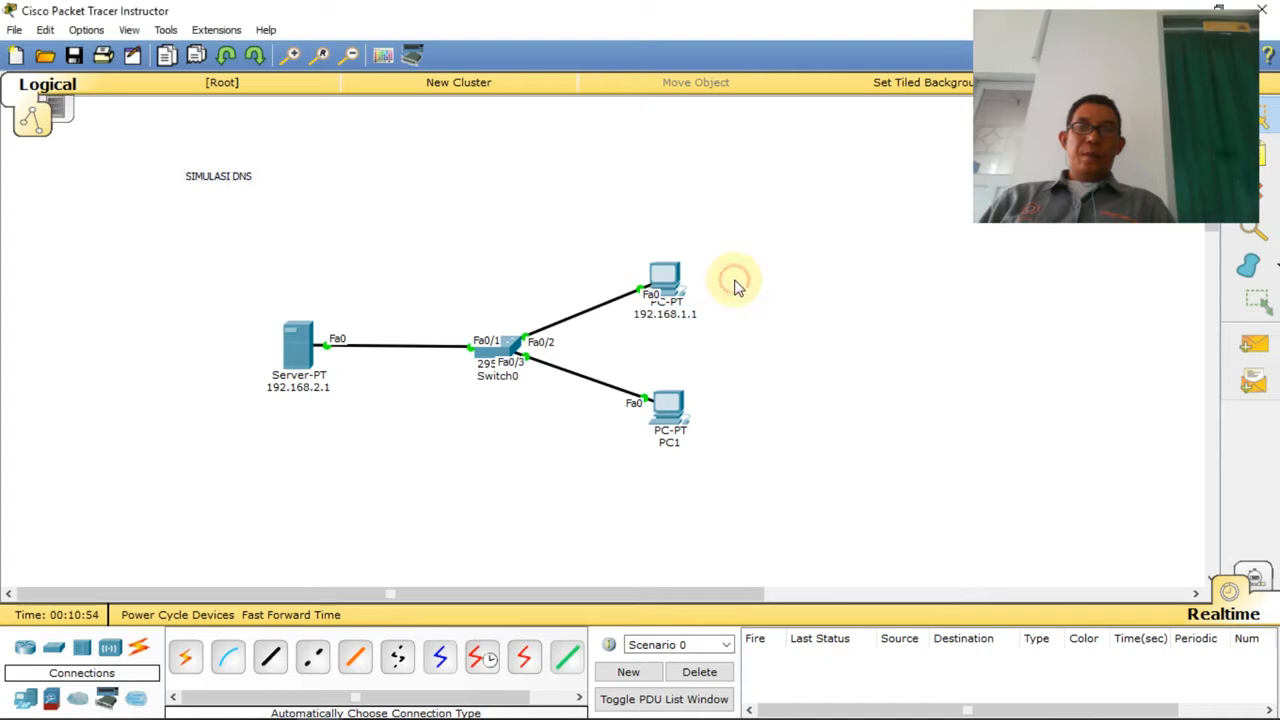
# Step: Try to rename PC1 as 192.168.1.1
pyautogui.click(667, 442)
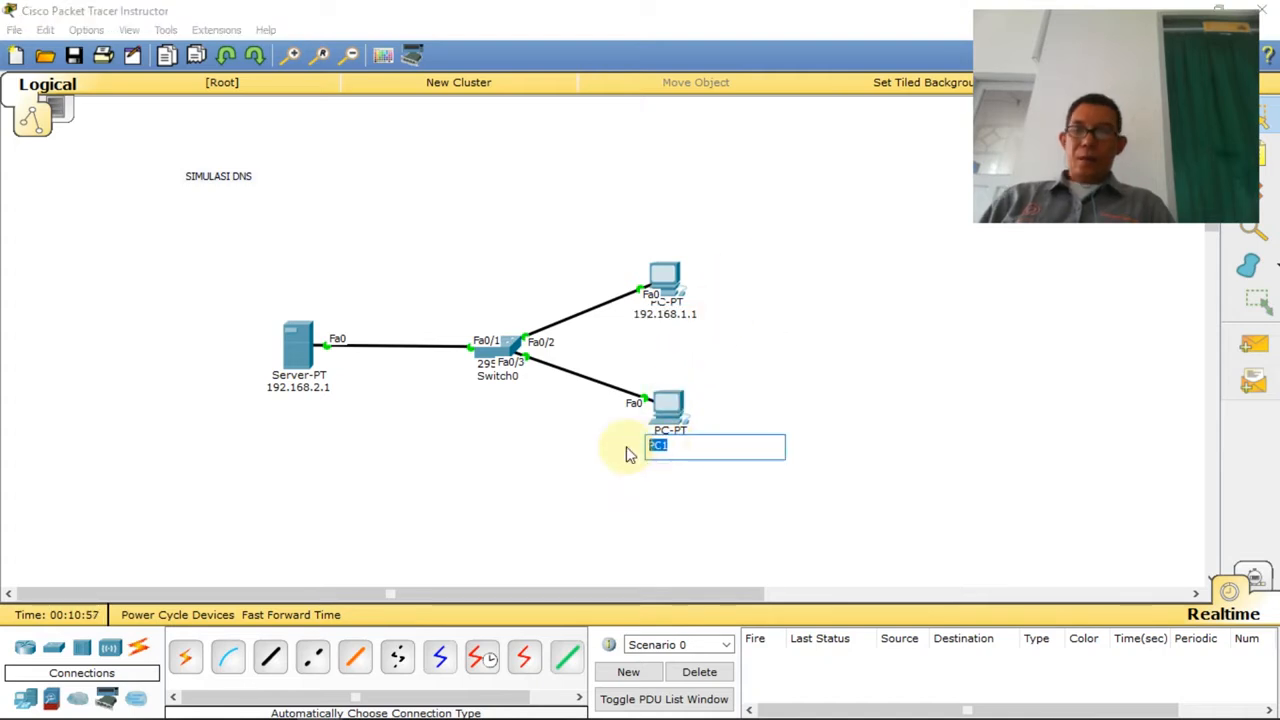
pyautogui.write('192.168.1.1')
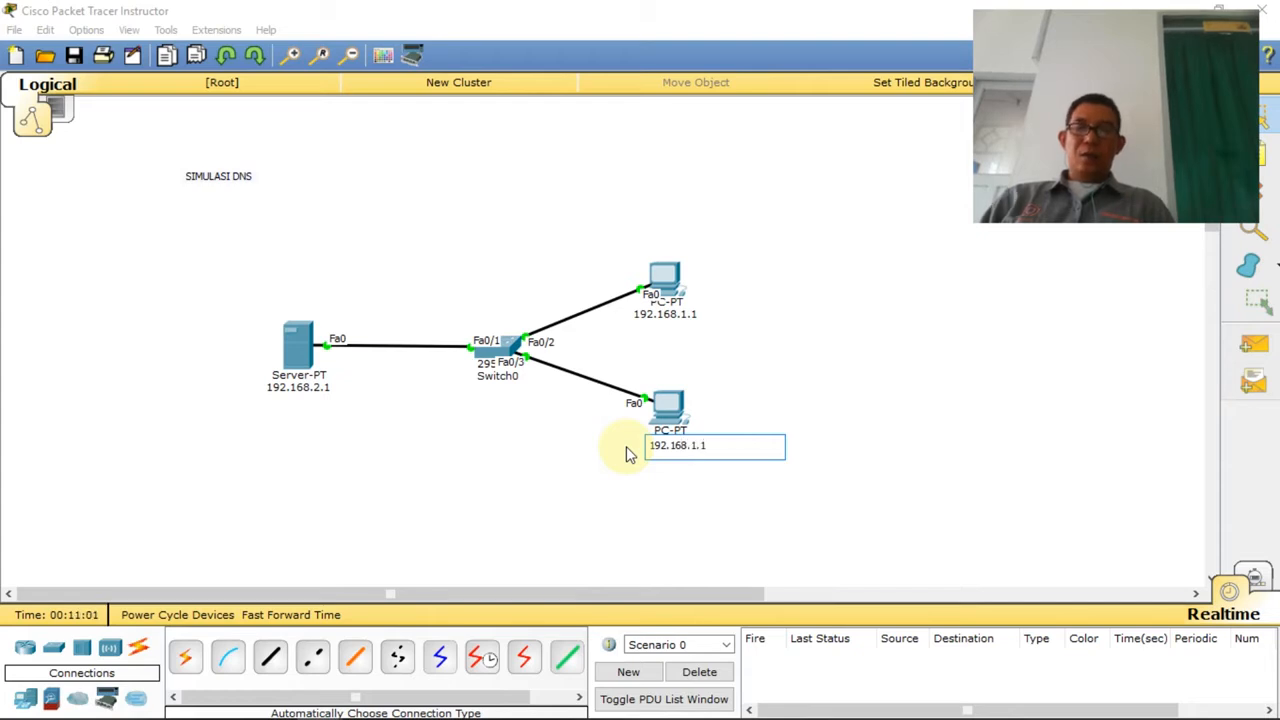
pyautogui.click(788, 377)
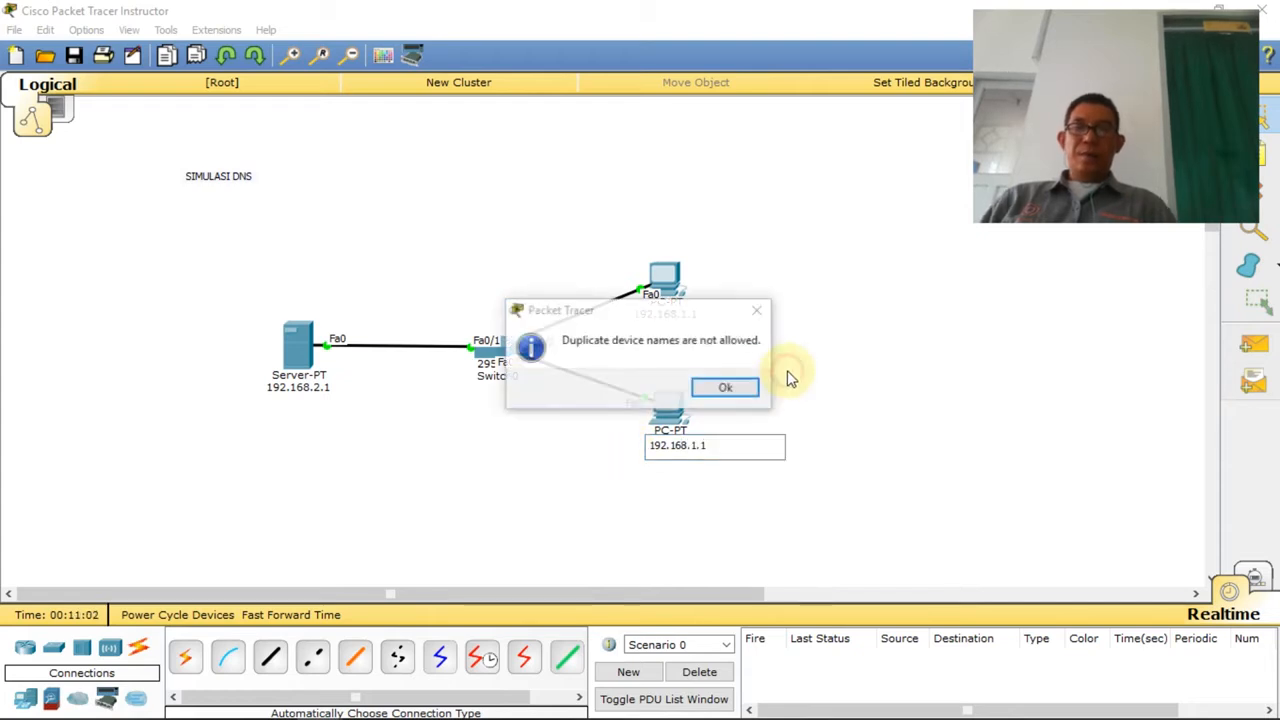
pyautogui.click(734, 387)
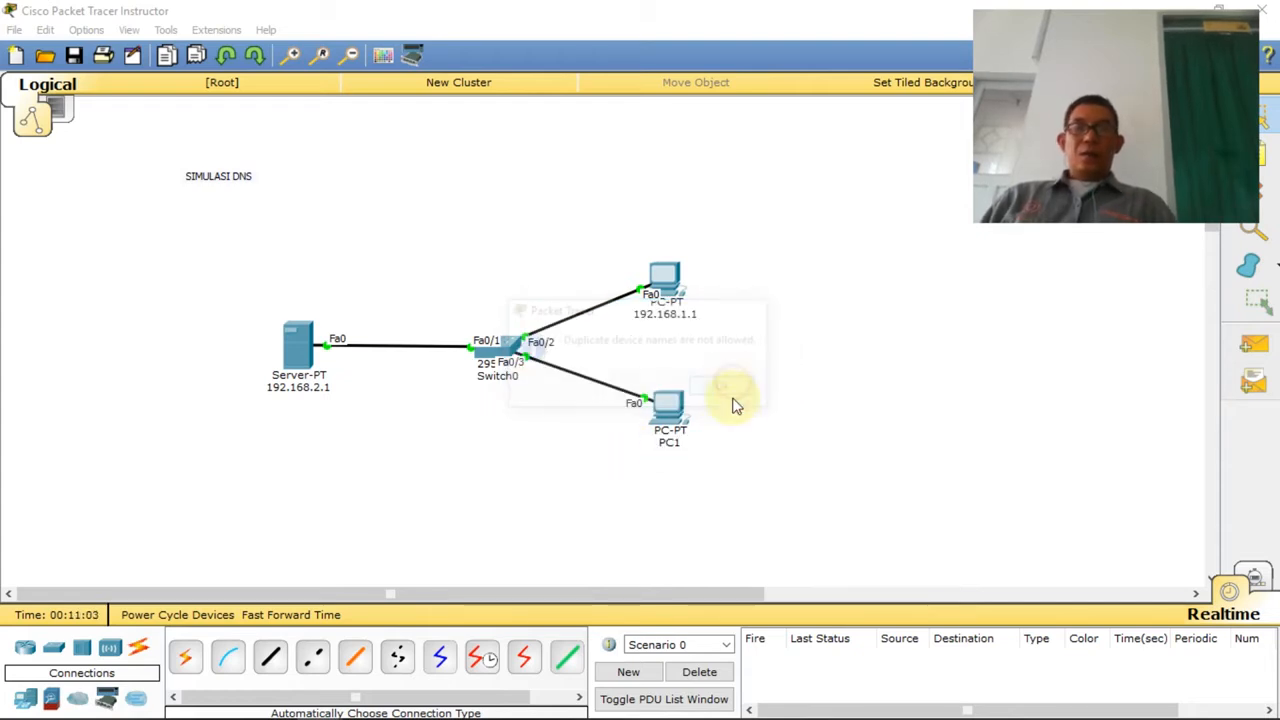
# Step: Rename PC1 as 192.168.1.2
pyautogui.click(673, 443)
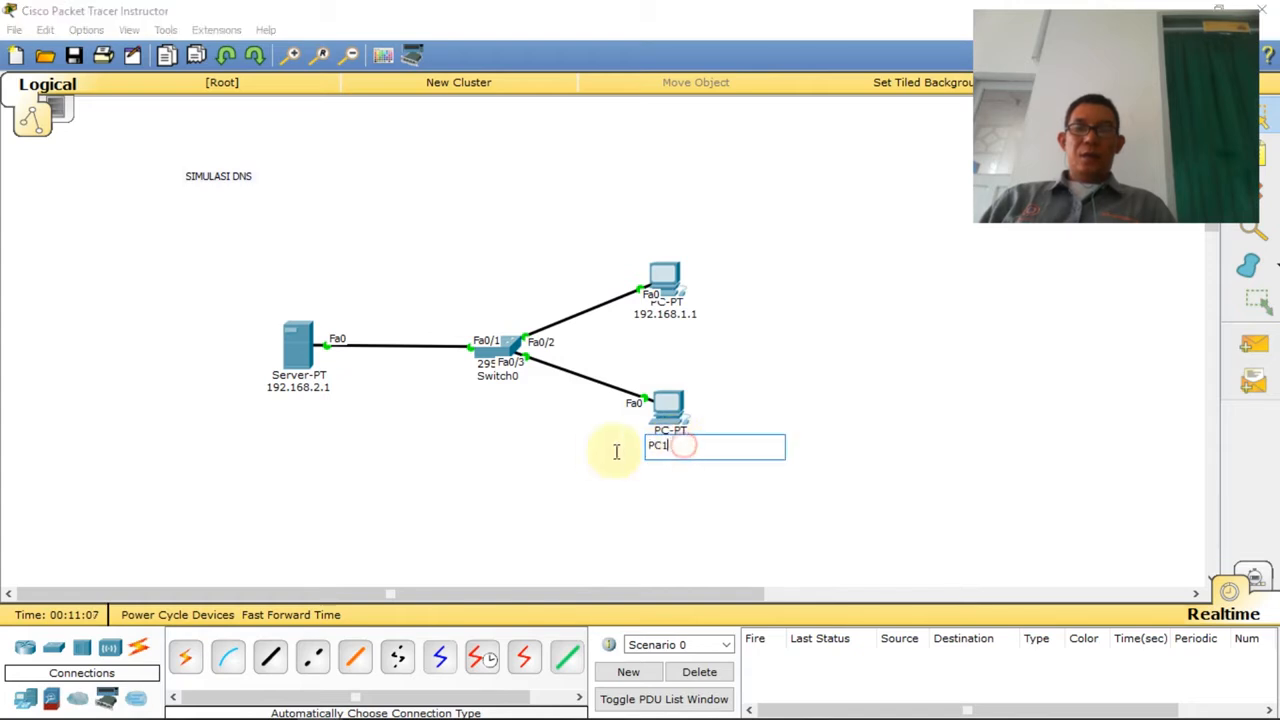
pyautogui.write('192.168.1.2')
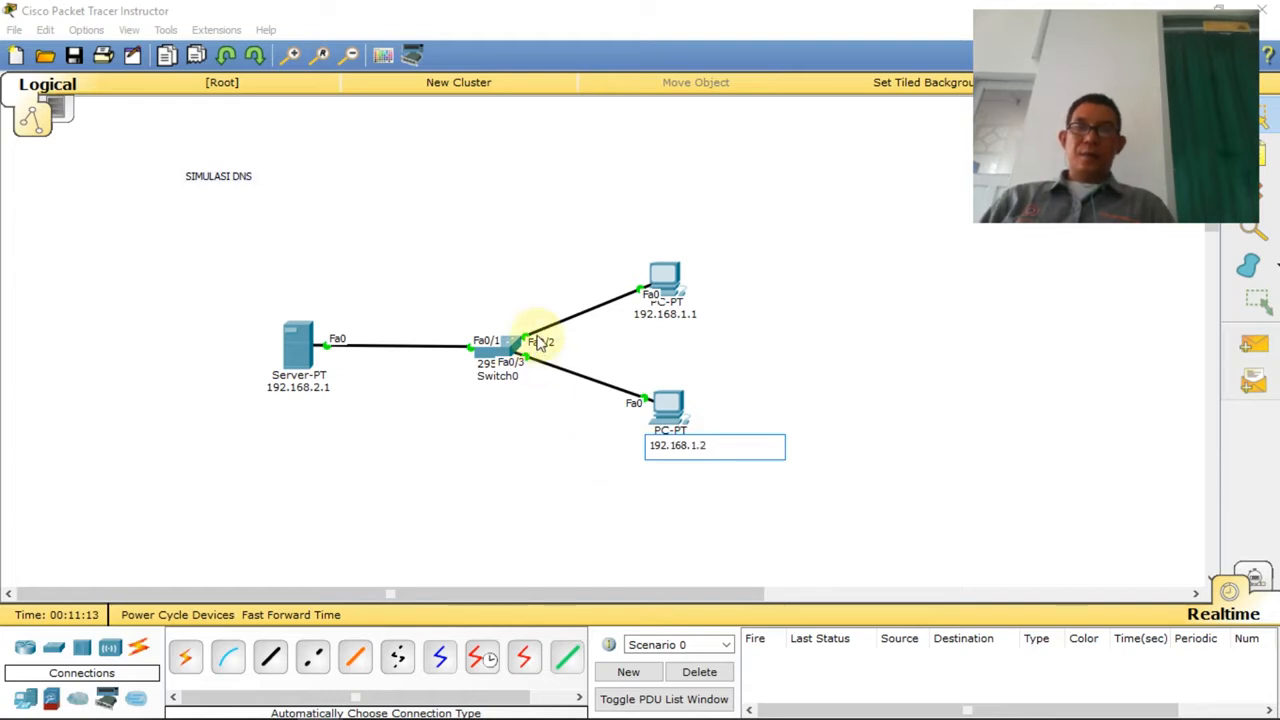
pyautogui.click(534, 271)
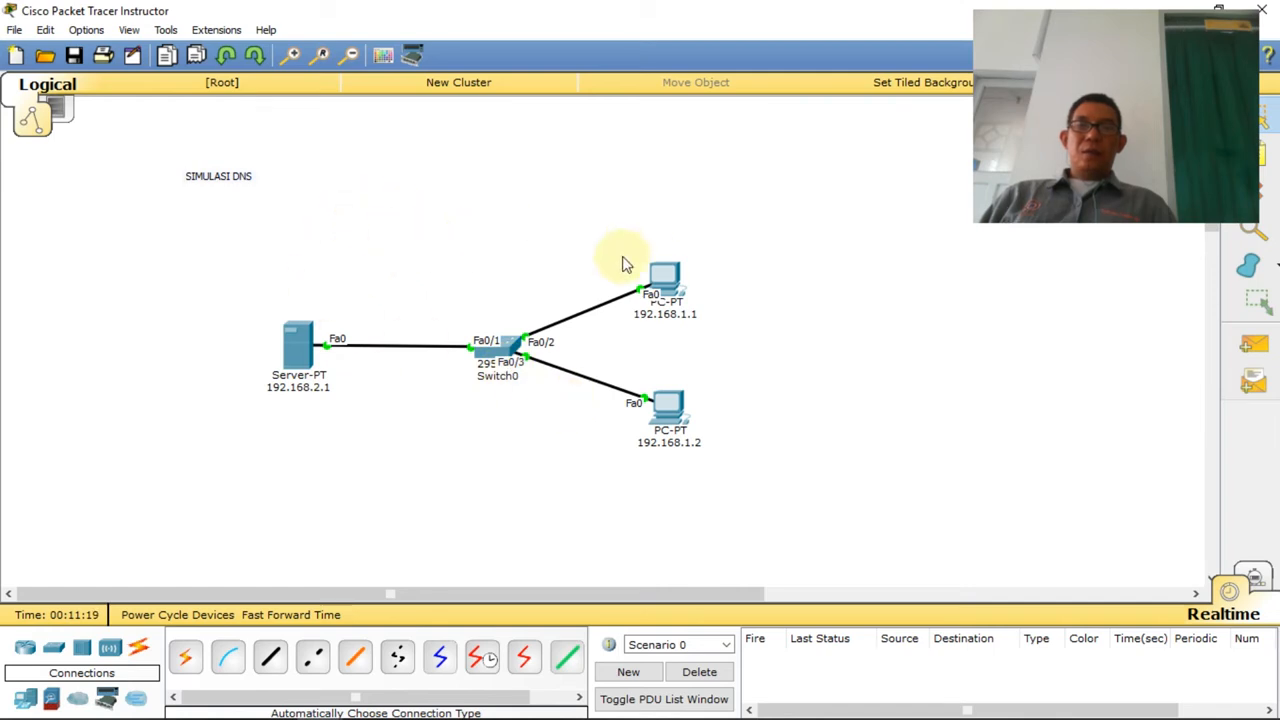
# Step: Give the upper PC the static IP address 192.168.1.1 with the default subnet mask 255.255.255.0
pyautogui.click(663, 272)
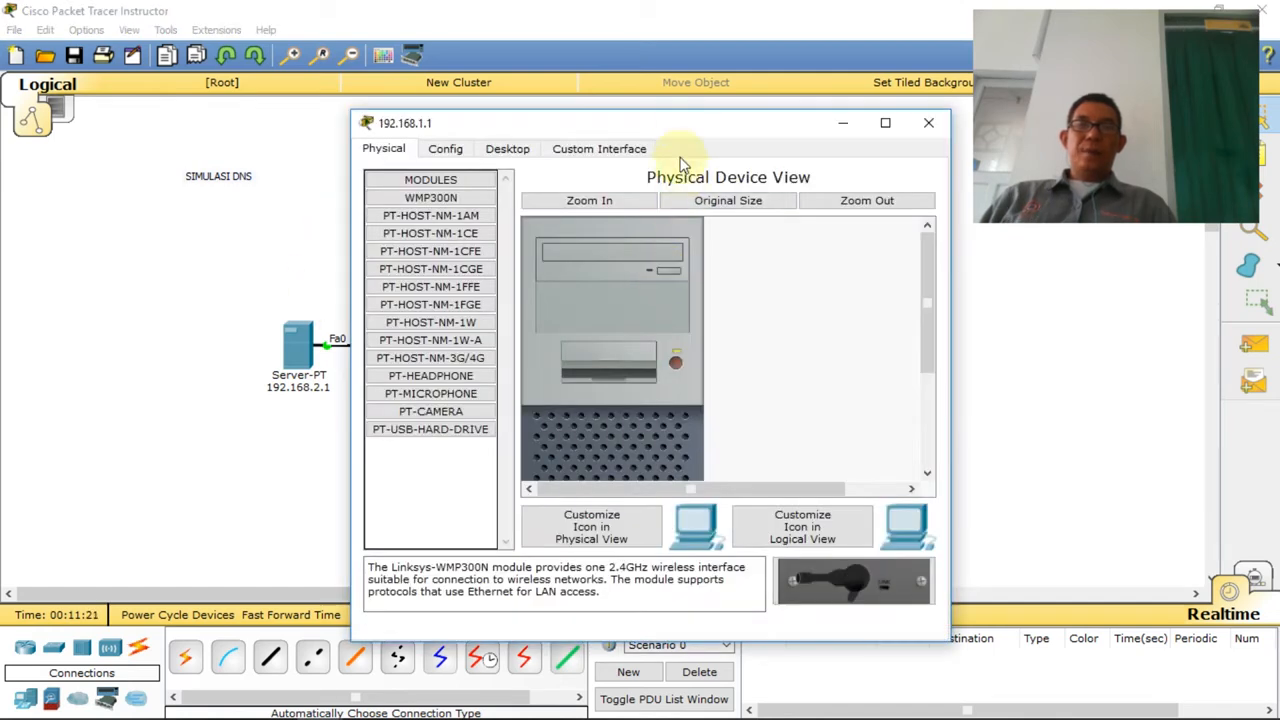
pyautogui.moveTo(680, 131); pyautogui.dragTo(809, 129)
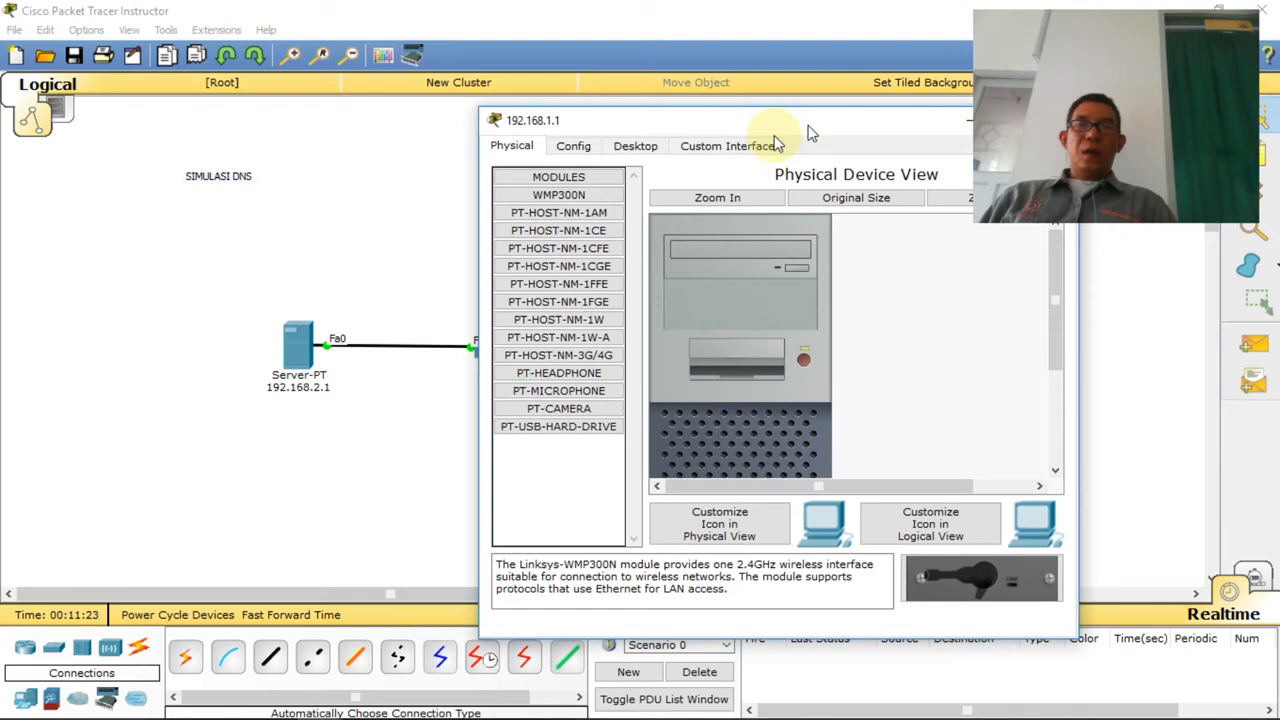
pyautogui.click(634, 147)
pyautogui.click(561, 204)
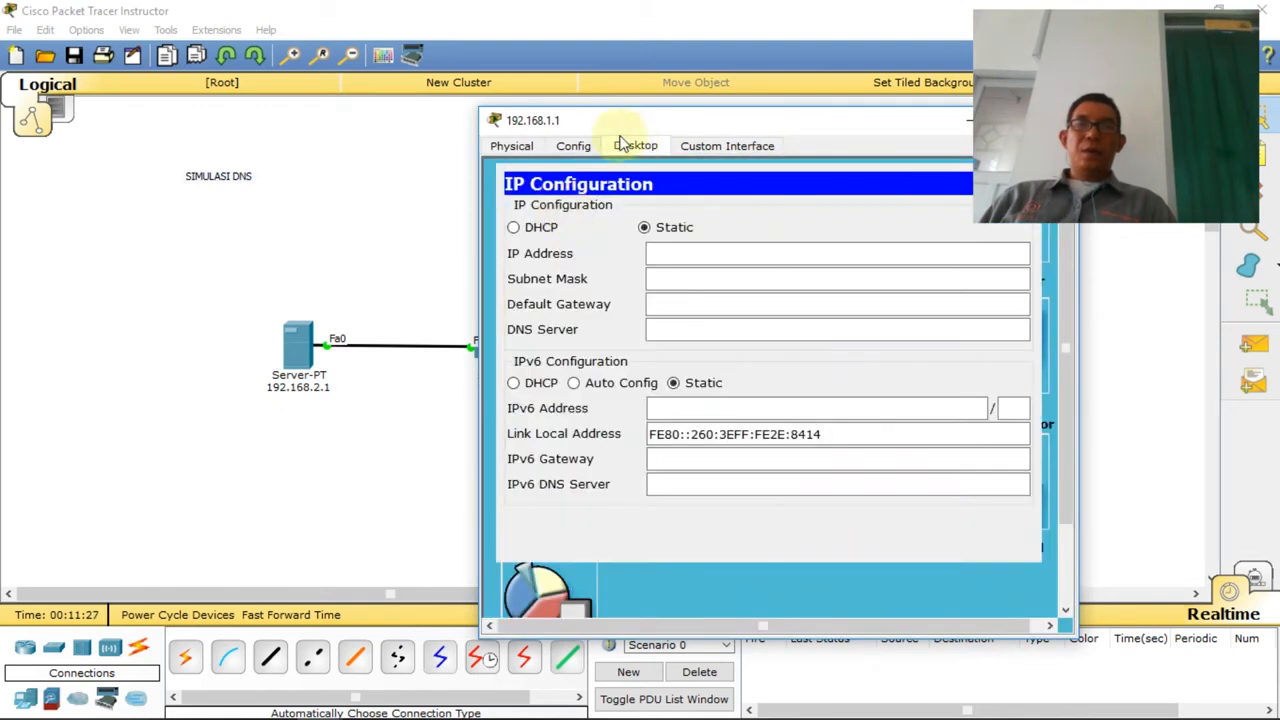
pyautogui.moveTo(630, 120); pyautogui.dragTo(855, 120)
pyautogui.click(891, 247)
pyautogui.write('19')
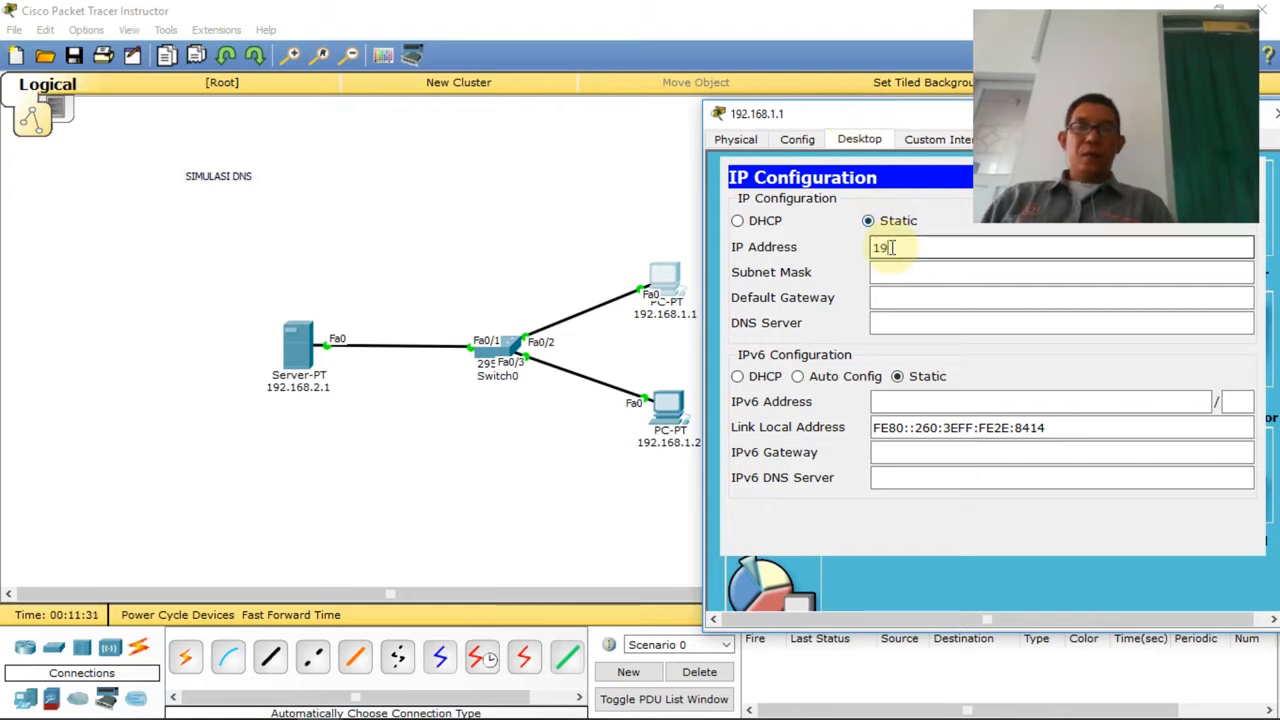
pyautogui.write('2.168.1.1')
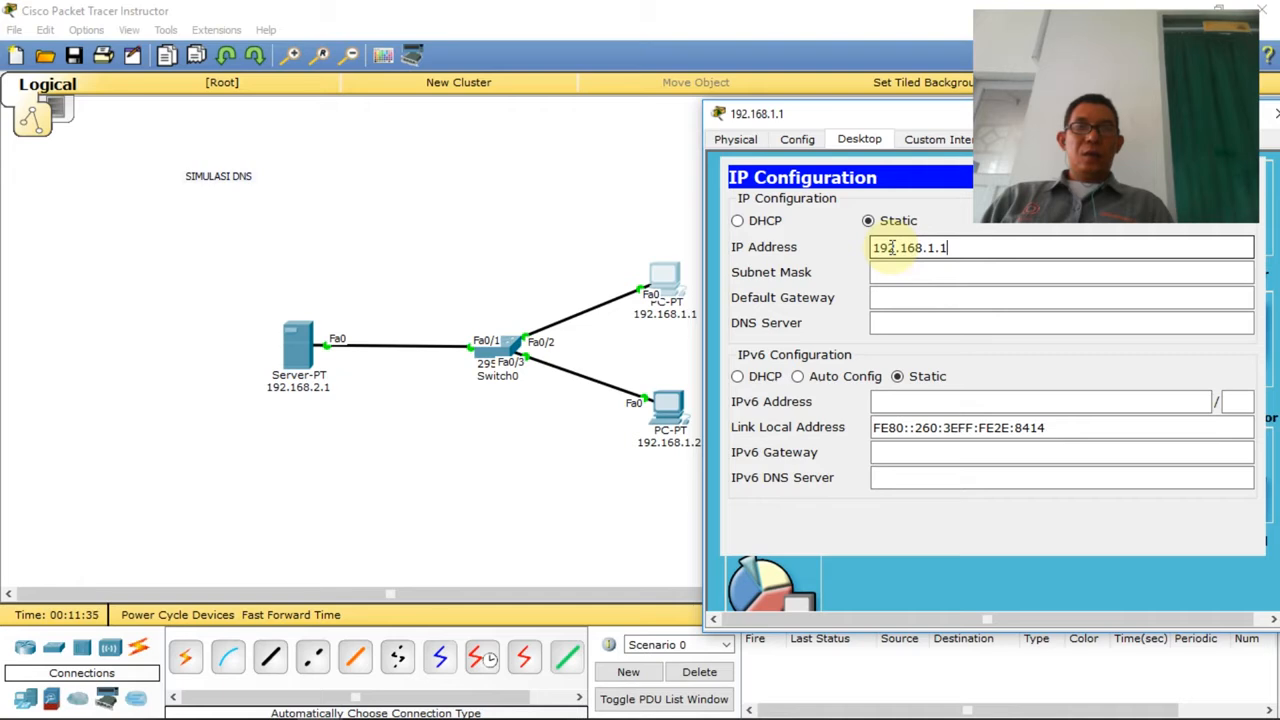
pyautogui.press('Tab')
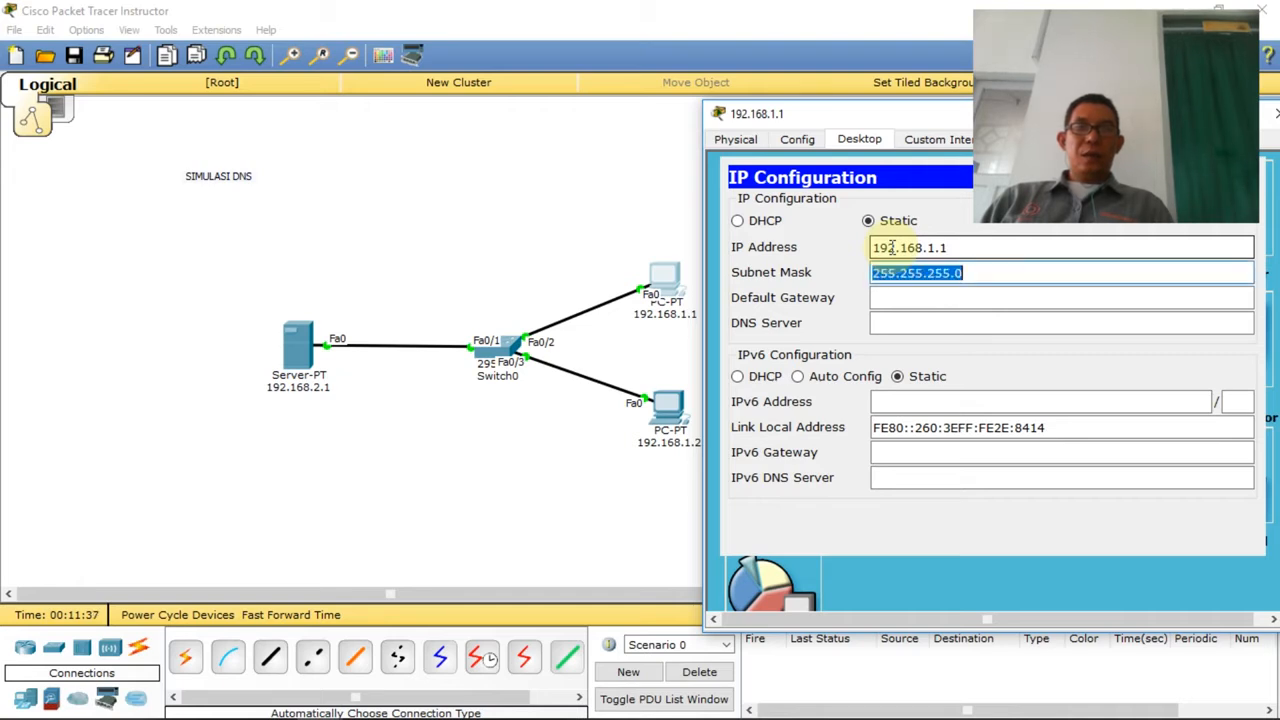
pyautogui.press('Tab')
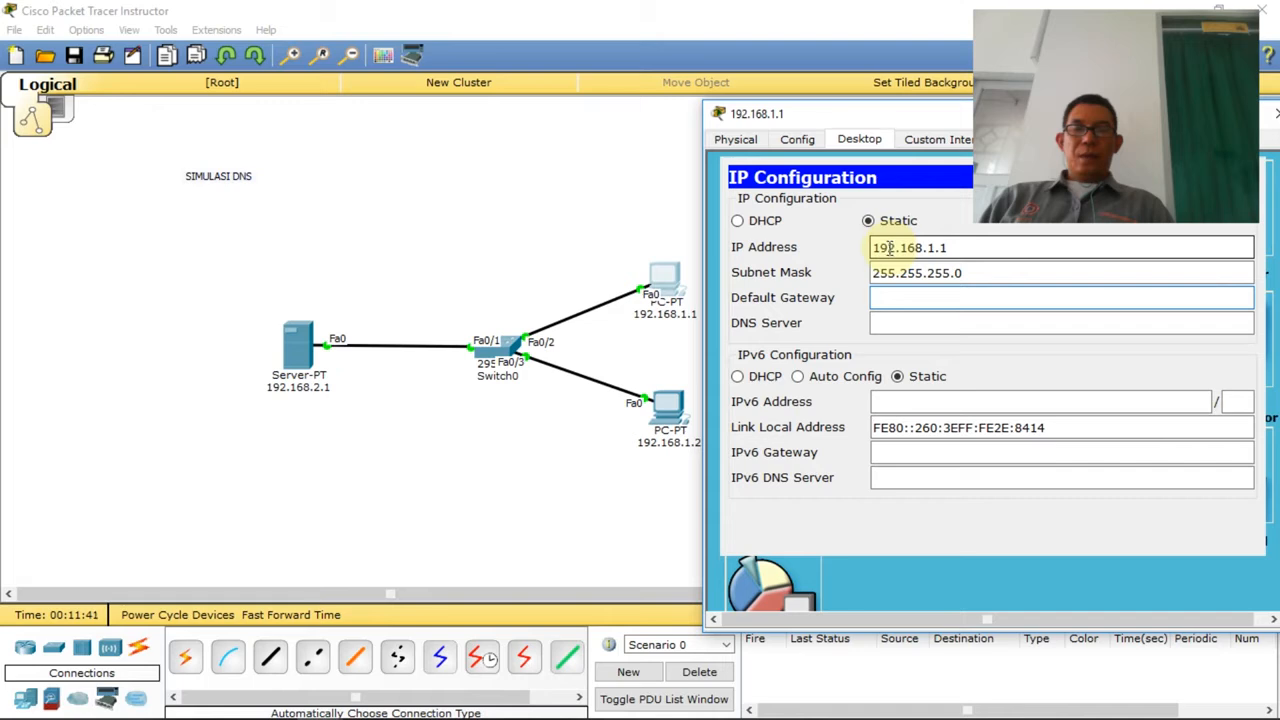
# Step: Set the upper PC's default gateway and DNS server to 192.168.2.1 and close its configuration
pyautogui.write('192.168')
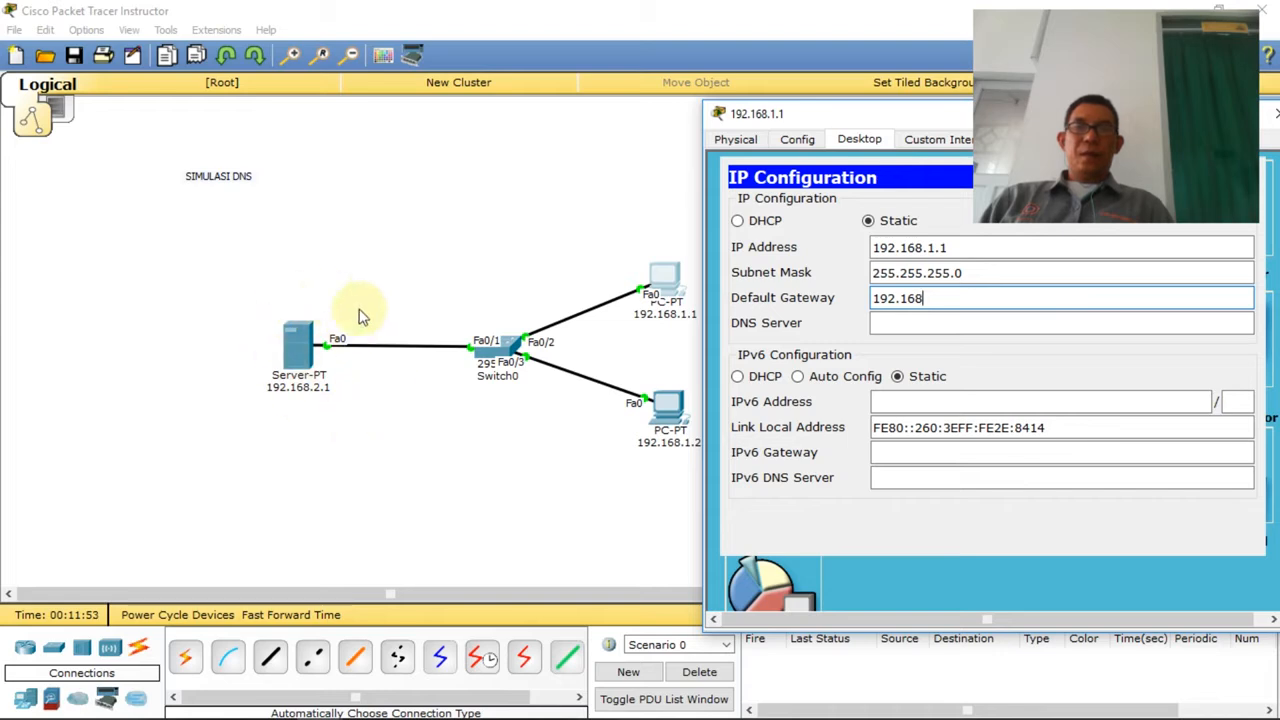
pyautogui.write('.2.1')
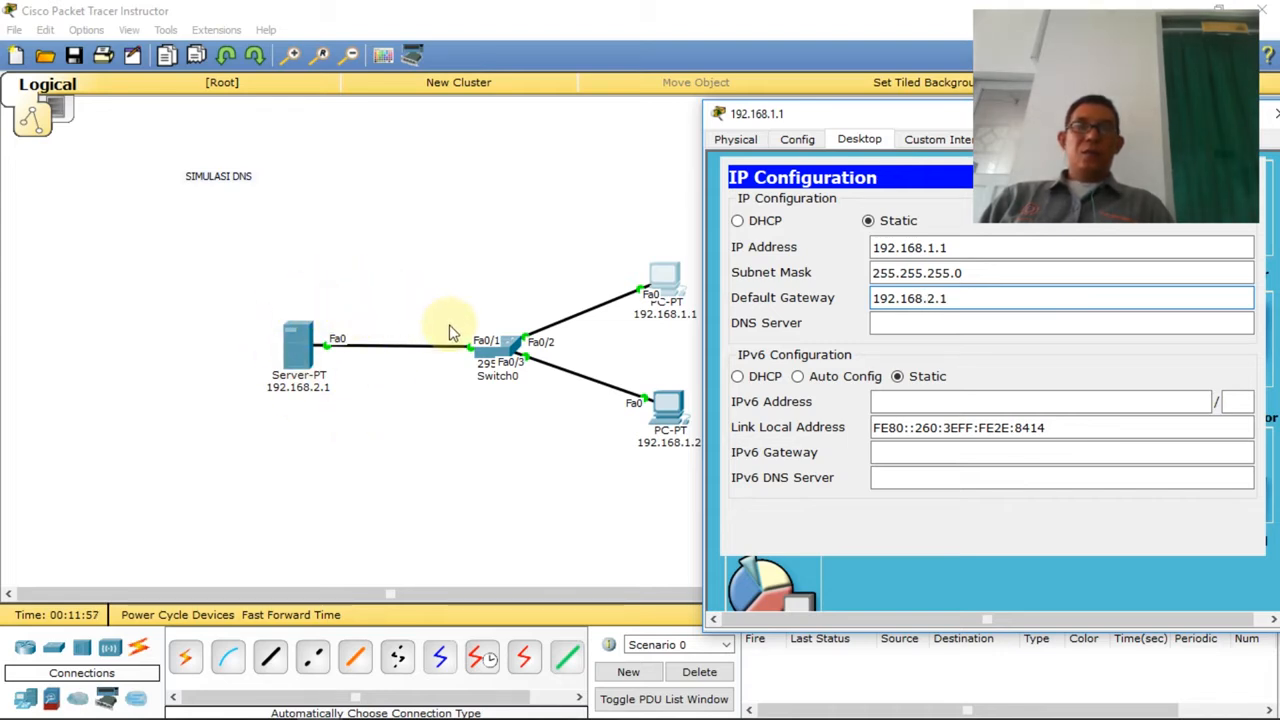
pyautogui.click(890, 323)
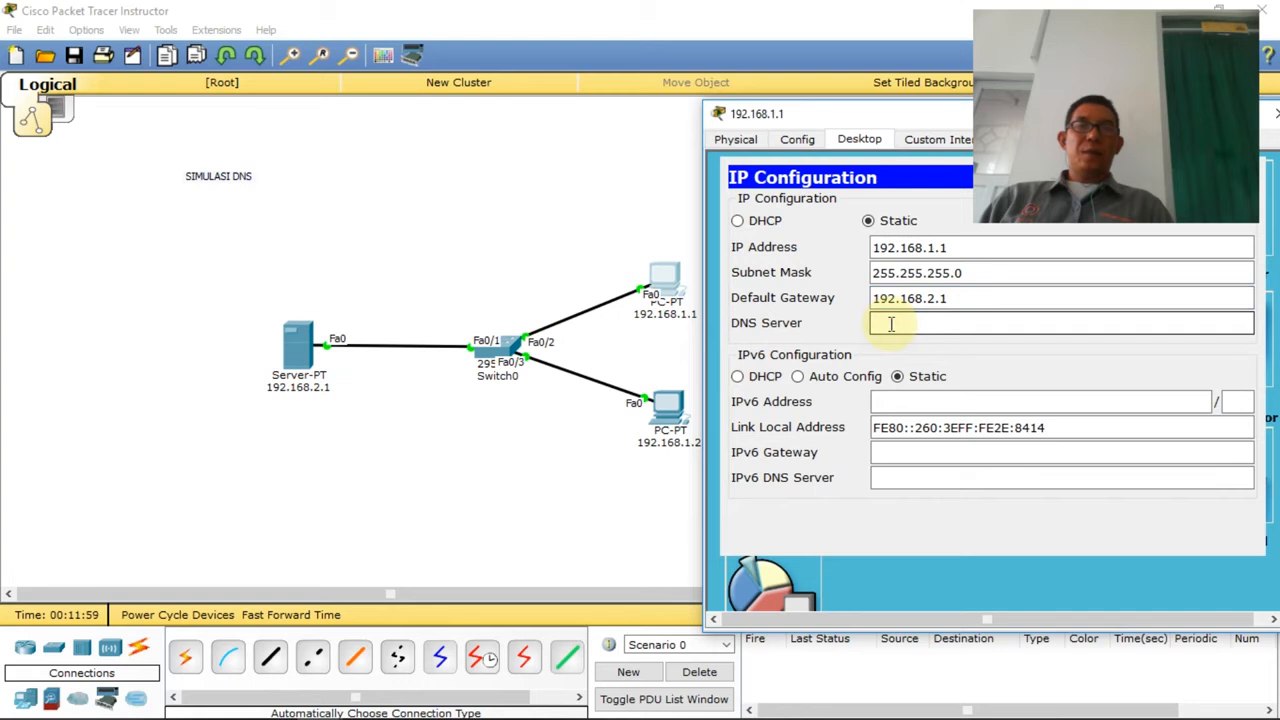
pyautogui.write('192.168.2.1')
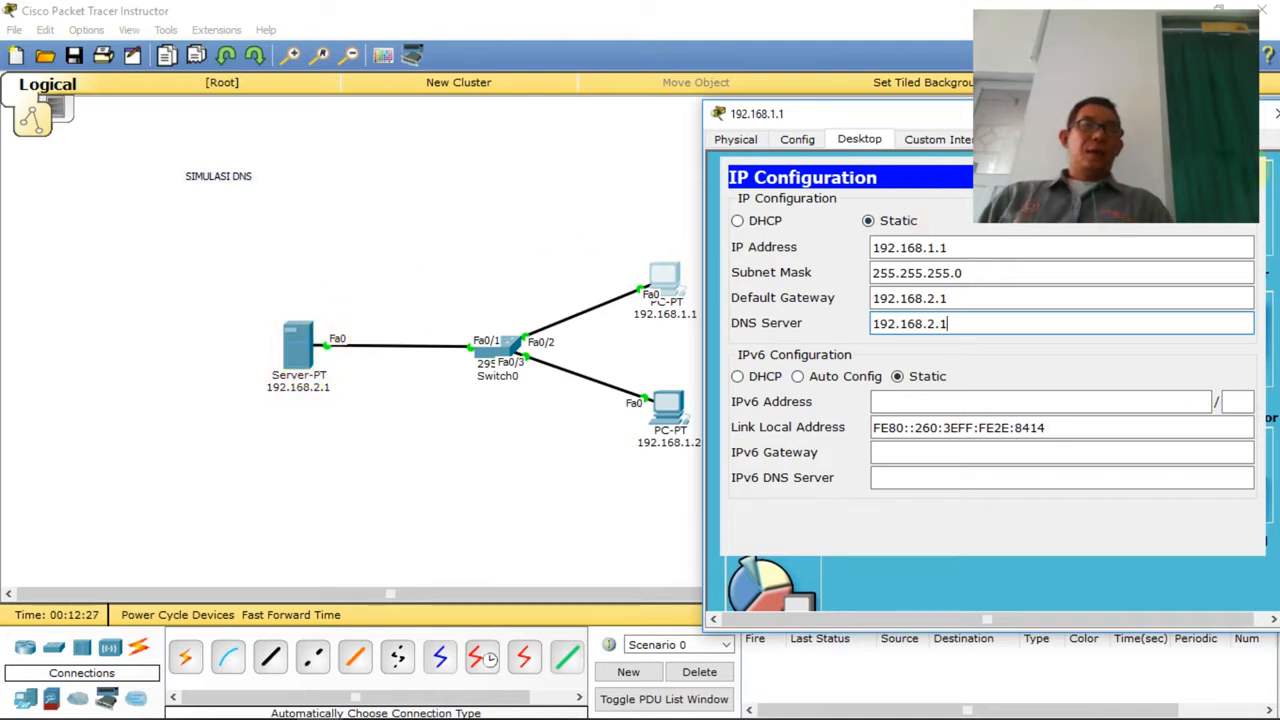
pyautogui.click(1262, 177)
pyautogui.click(1277, 113)
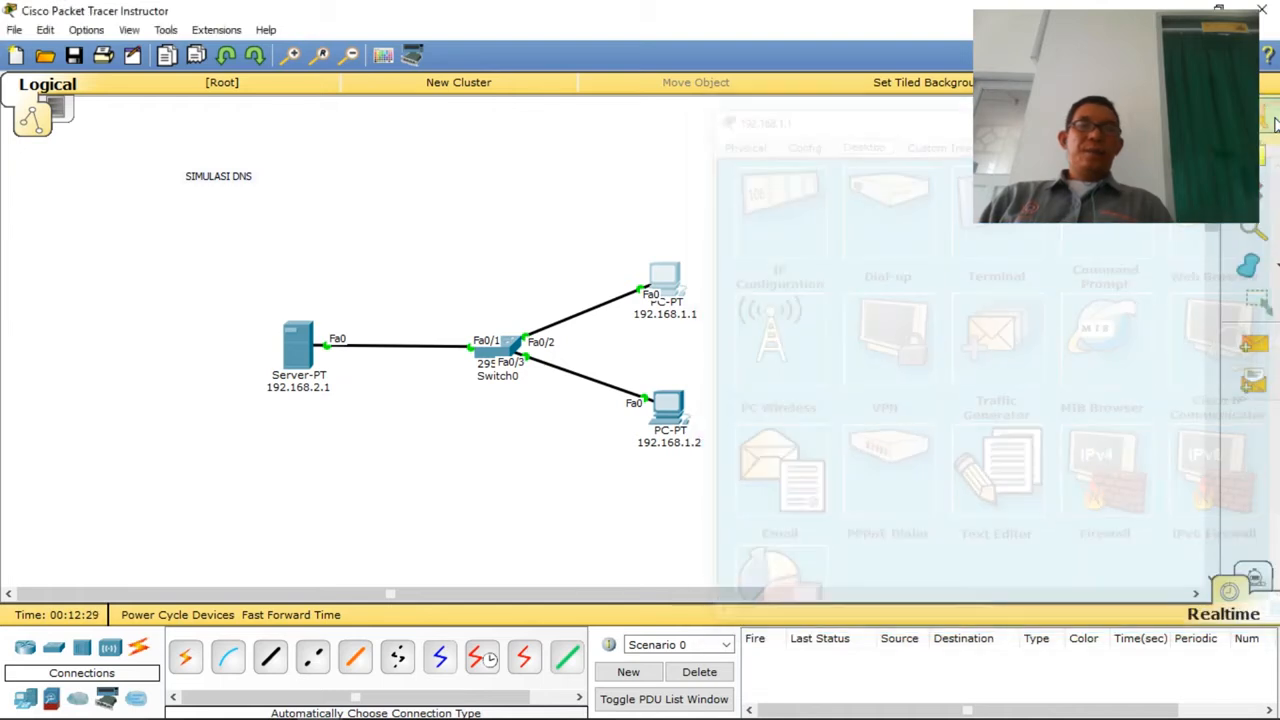
# Step: Give the lower PC the static IP address 192.168.1.2 with the default subnet mask 255.255.255.0
pyautogui.click(668, 432)
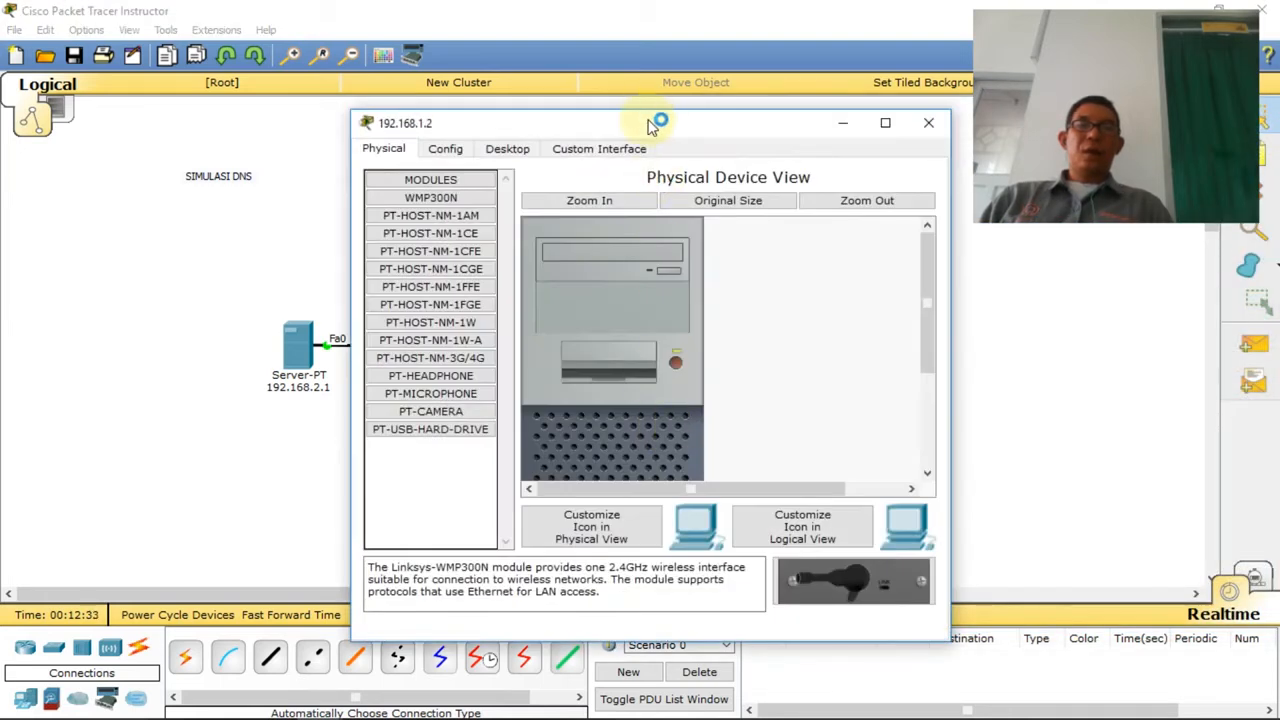
pyautogui.moveTo(658, 120); pyautogui.dragTo(1043, 99)
pyautogui.click(832, 129)
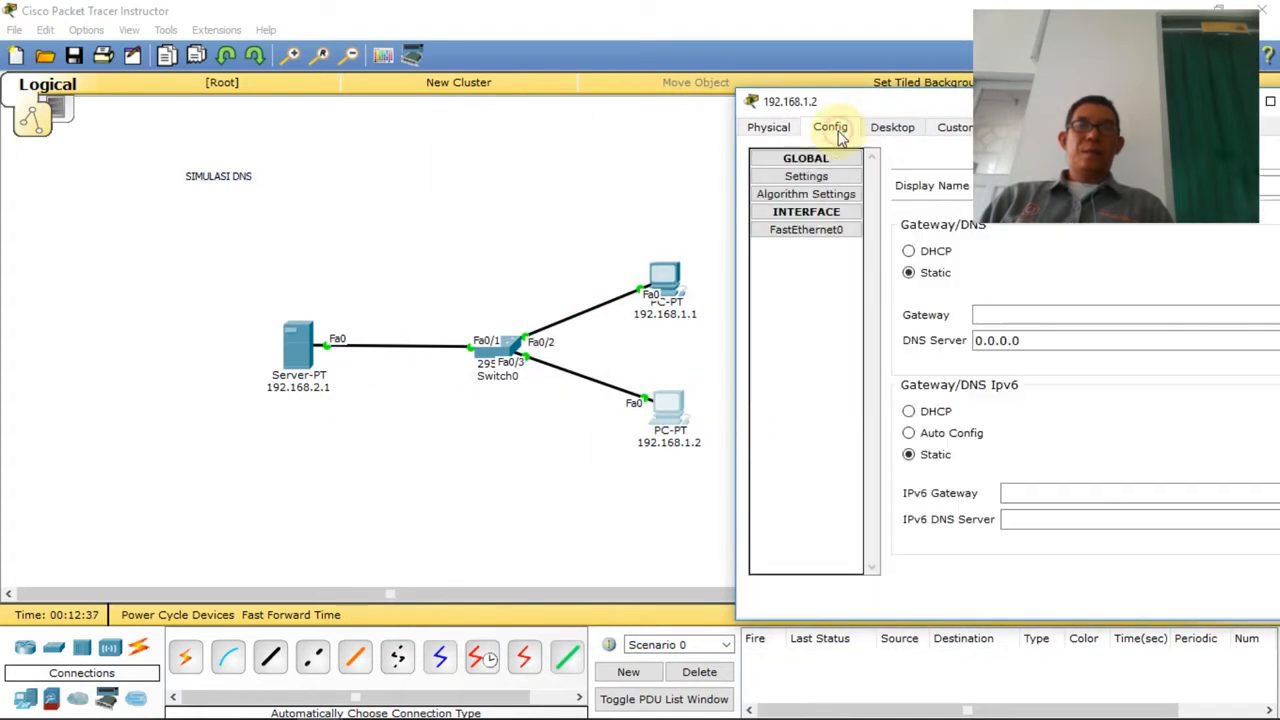
pyautogui.click(900, 128)
pyautogui.click(825, 190)
pyautogui.click(927, 234)
pyautogui.write('192.168.1.2')
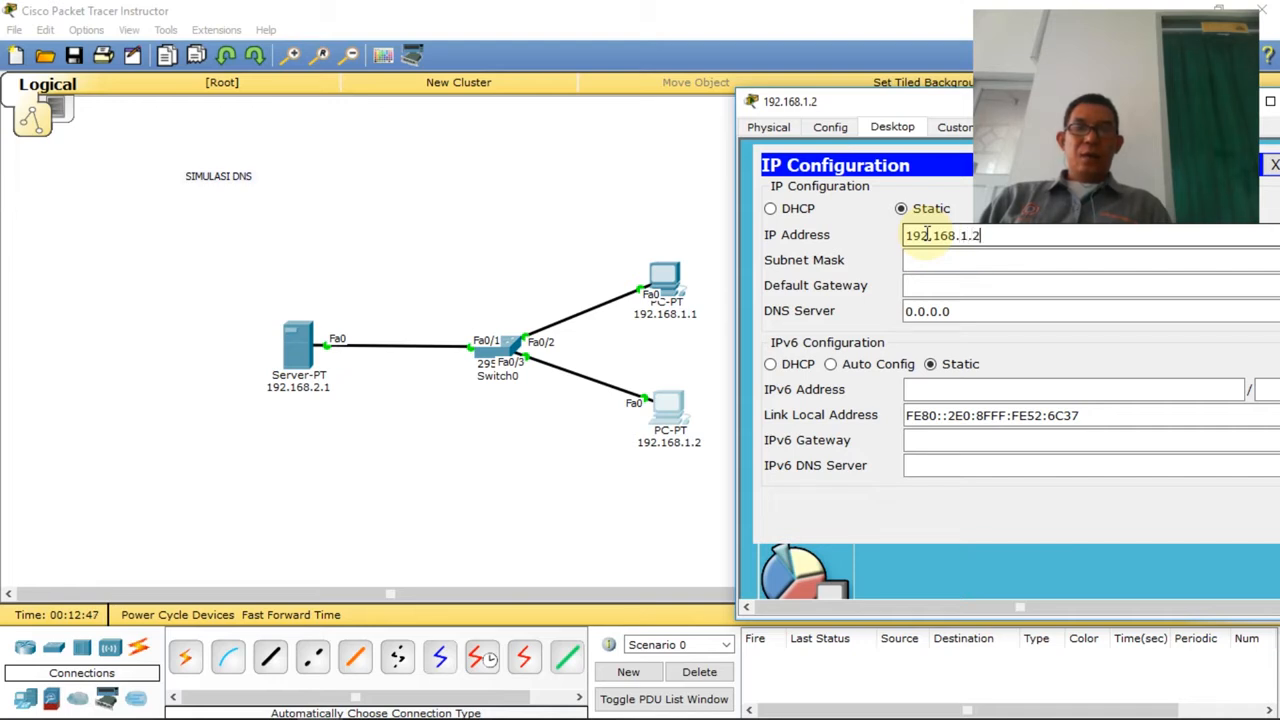
pyautogui.press('Tab')
pyautogui.press('Tab')
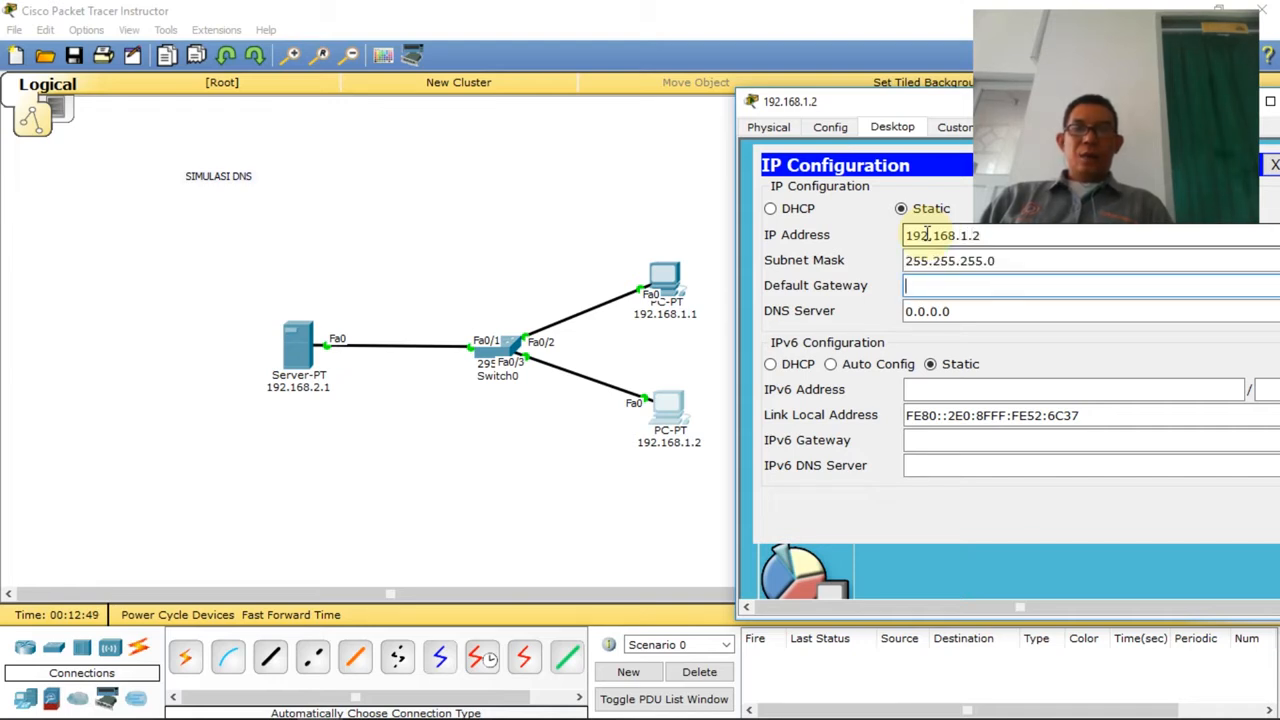
# Step: Set the lower PC's default gateway and DNS server to 192.168.2.1 and close its configuration
pyautogui.write('192.168.2.1')
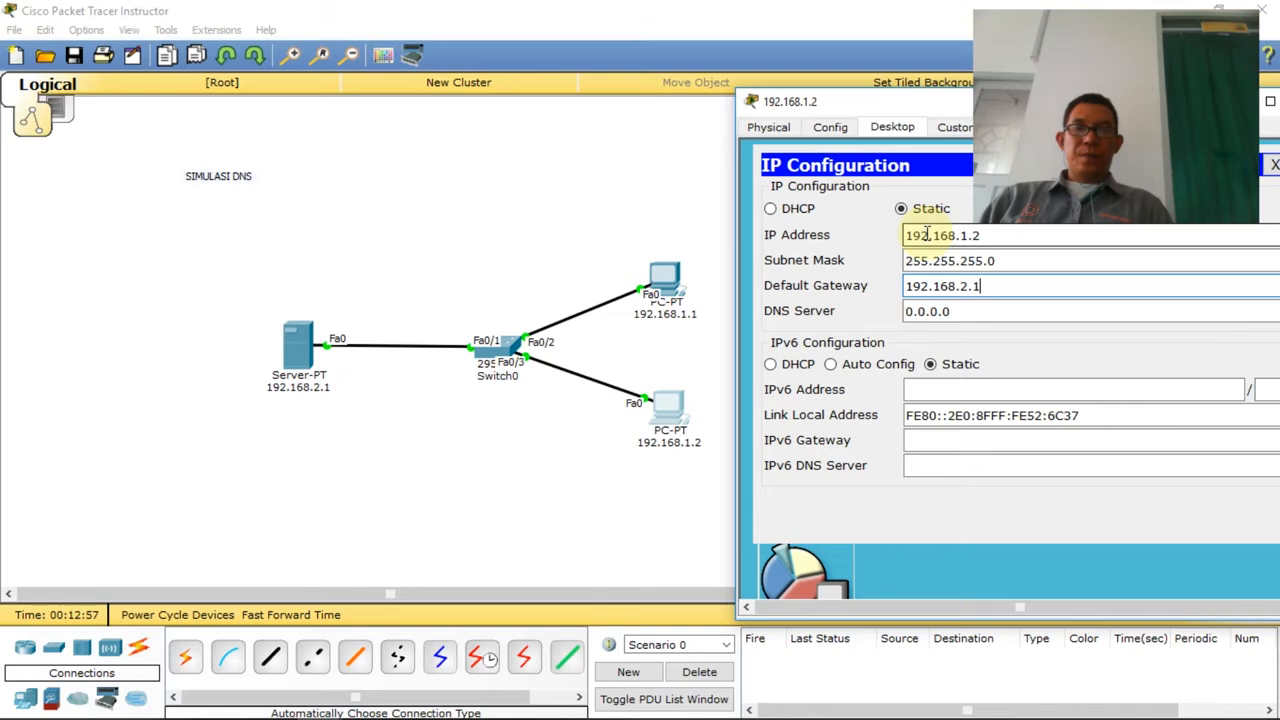
pyautogui.moveTo(962, 312); pyautogui.dragTo(876, 308)
pyautogui.write('192.168.2.1')
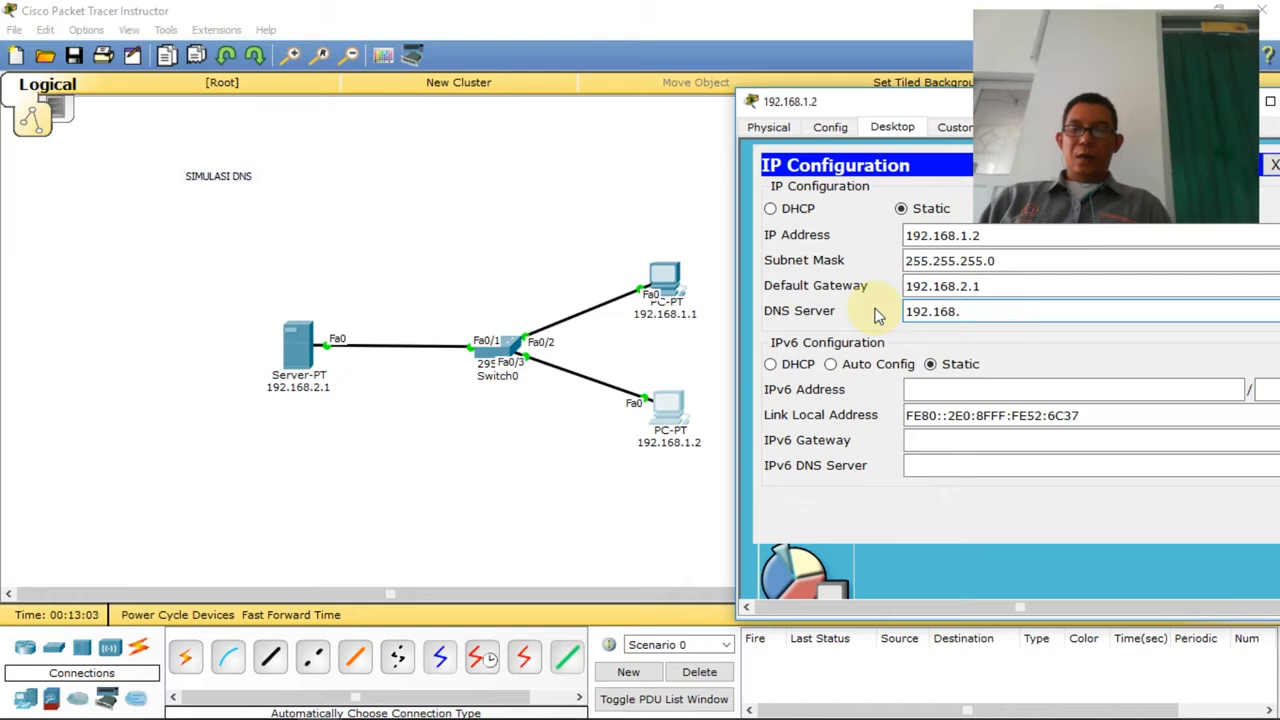
pyautogui.click(1274, 165)
pyautogui.moveTo(1180, 102); pyautogui.dragTo(1047, 126)
pyautogui.click(1181, 126)
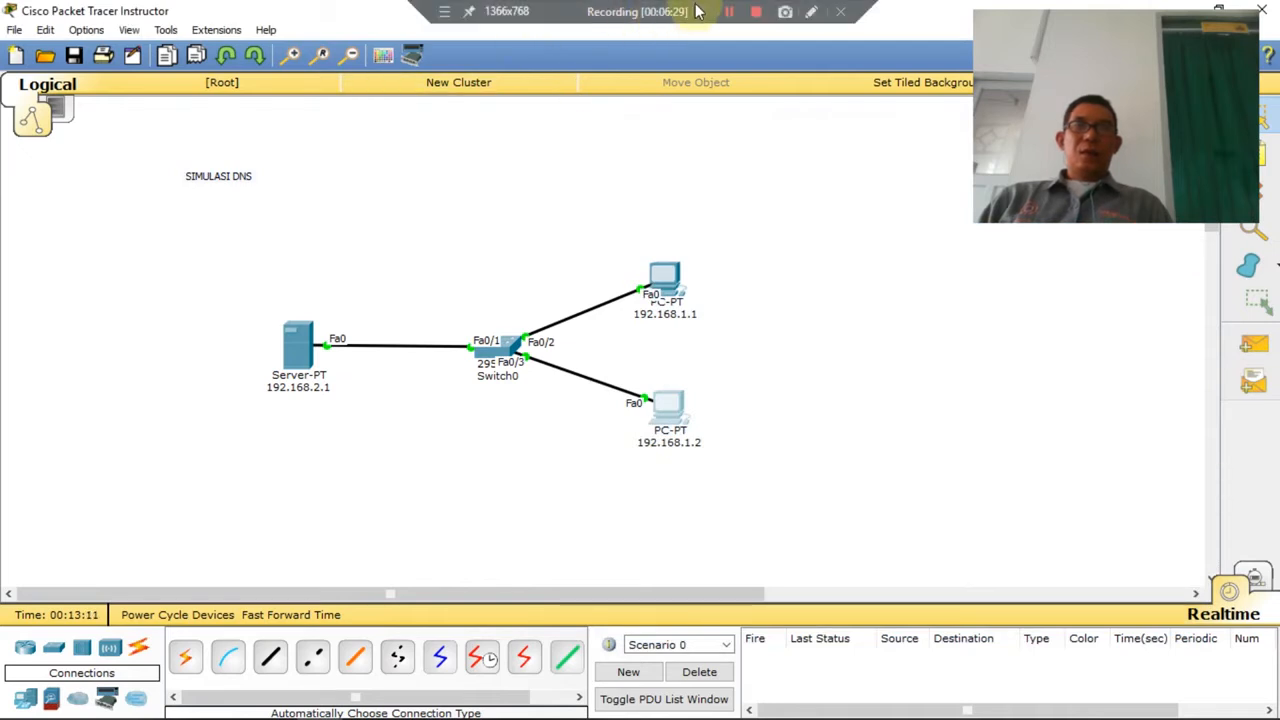
pyautogui.click(727, 14)
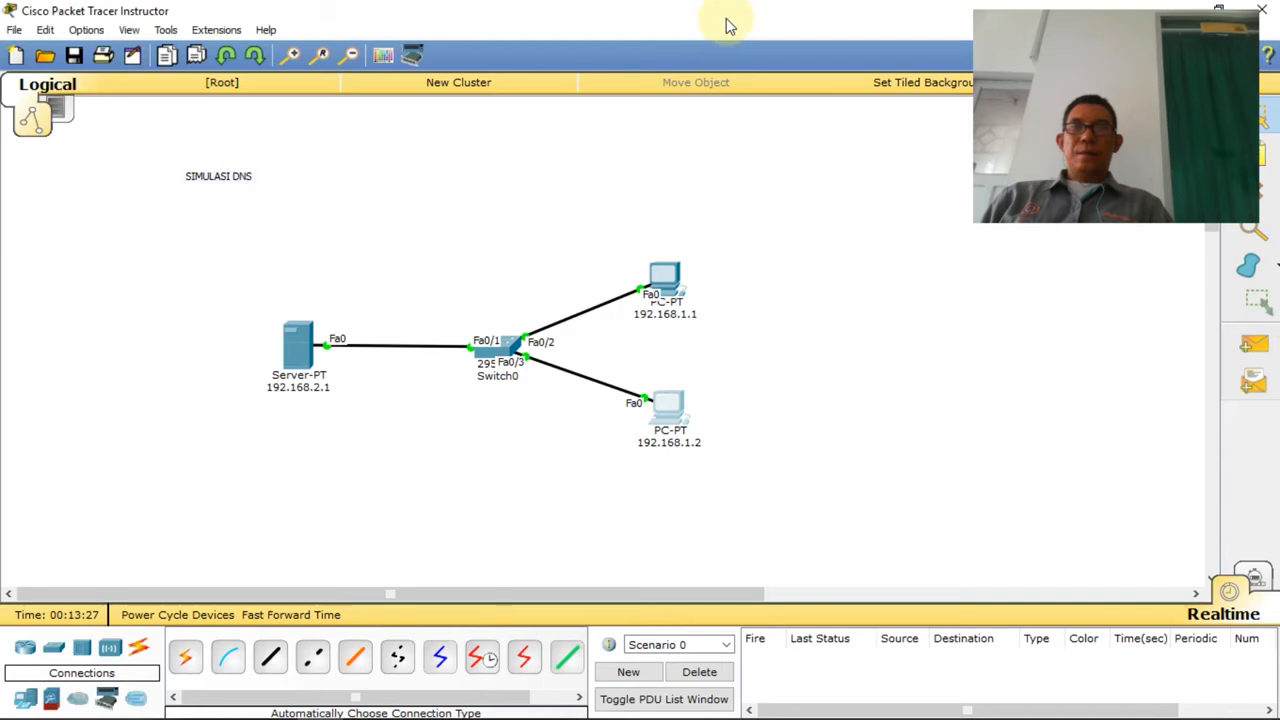
pyautogui.moveTo(730, 10)
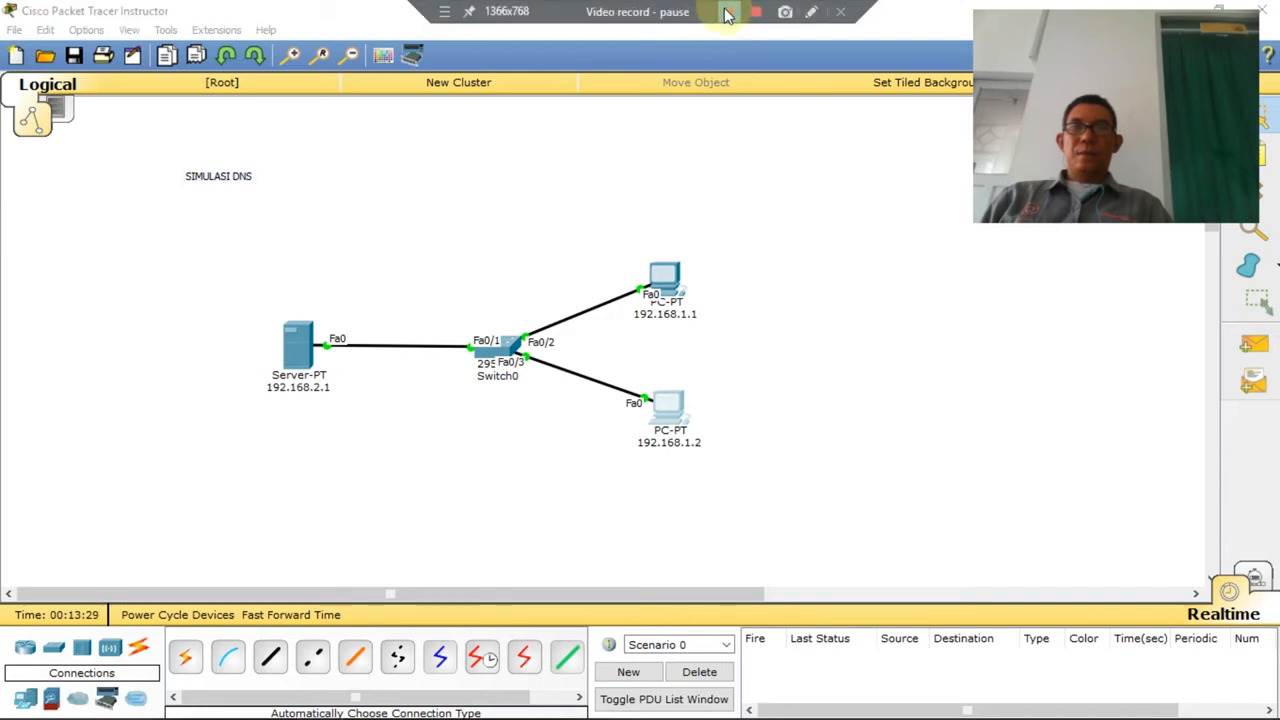
pyautogui.click(727, 14)
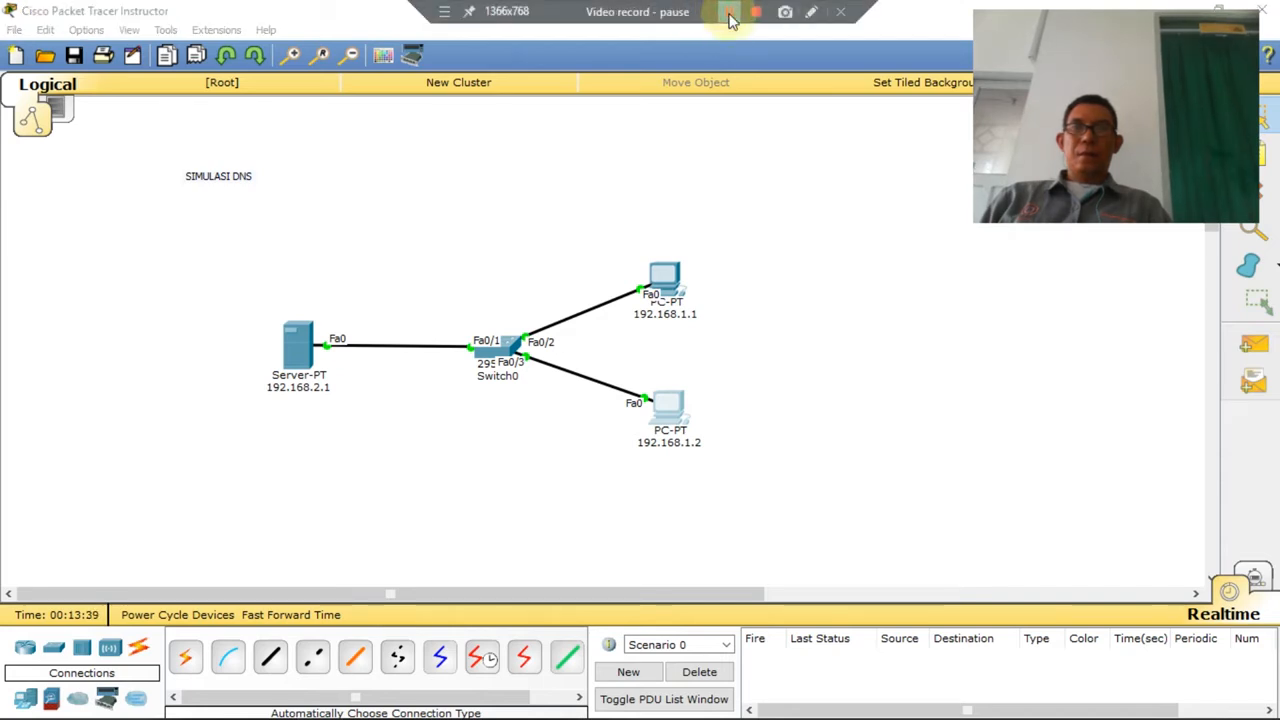
pyautogui.rightClick(731, 20)
pyautogui.click(611, 107)
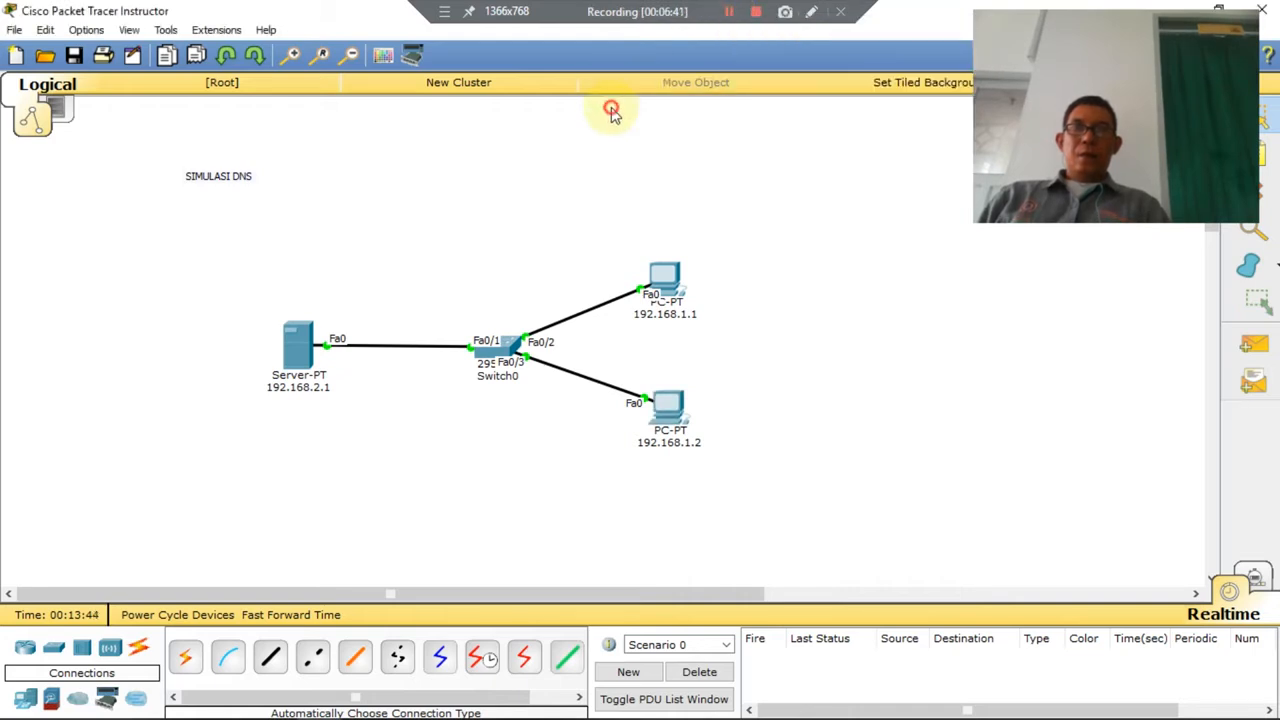
# Step: Give the server the static IP address 192.168.2.1 with the default subnet mask 255.255.255.0 and close its configuration
pyautogui.click(300, 340)
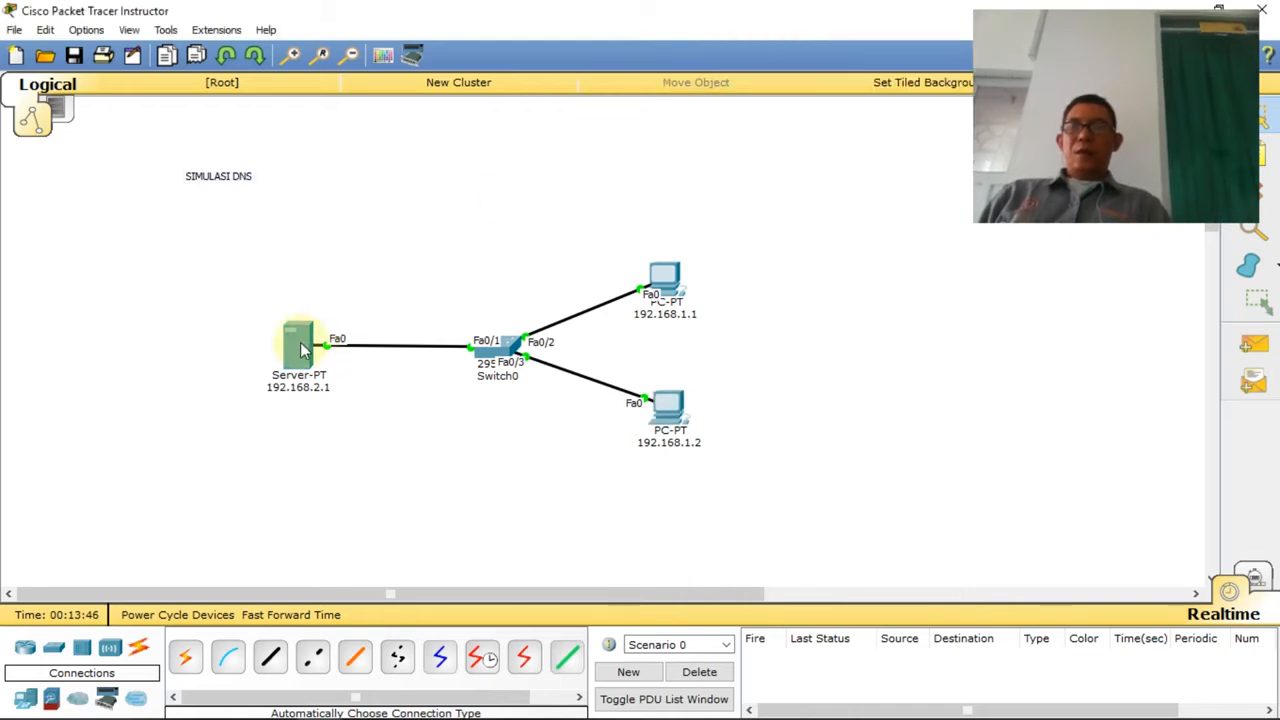
pyautogui.moveTo(524, 124); pyautogui.dragTo(818, 124)
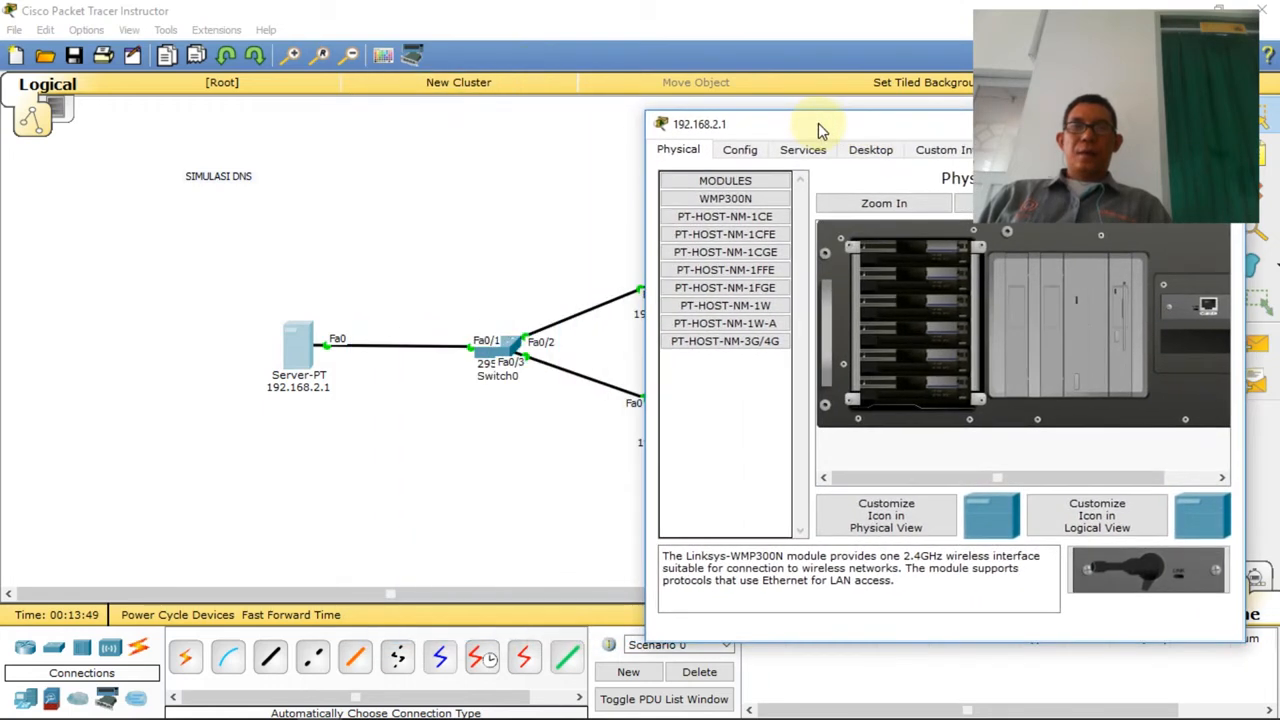
pyautogui.click(753, 151)
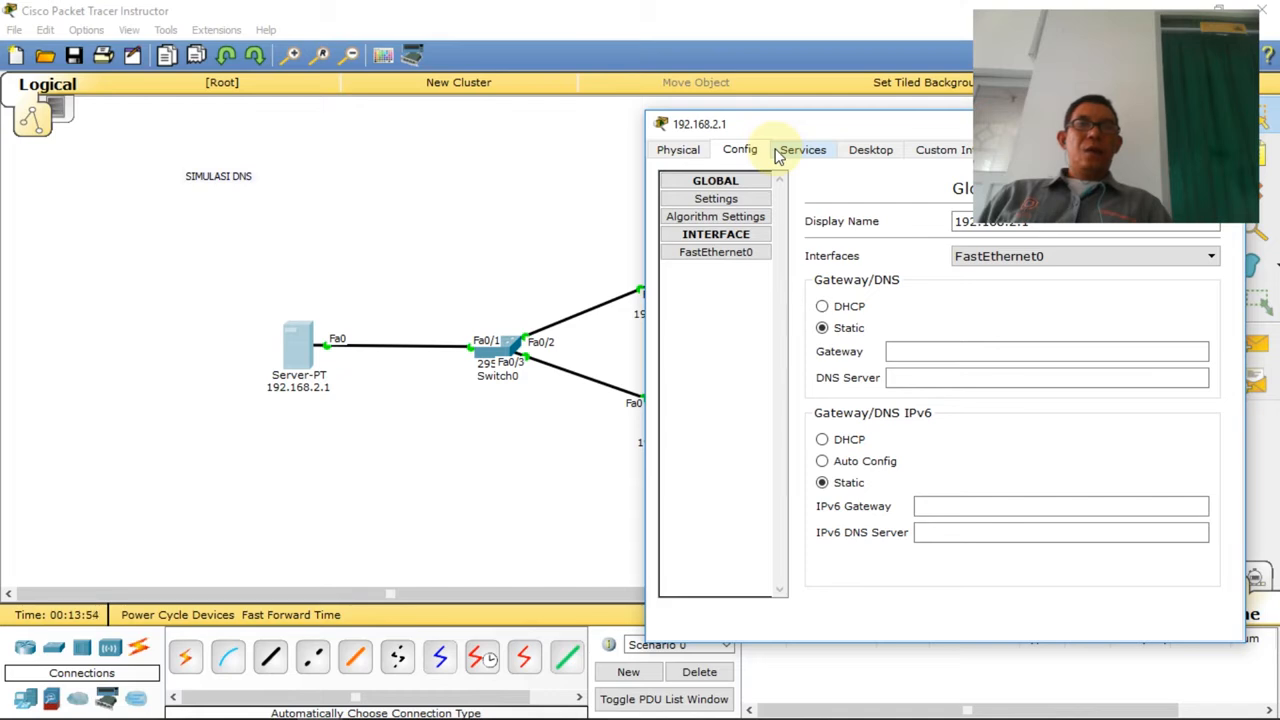
pyautogui.click(782, 152)
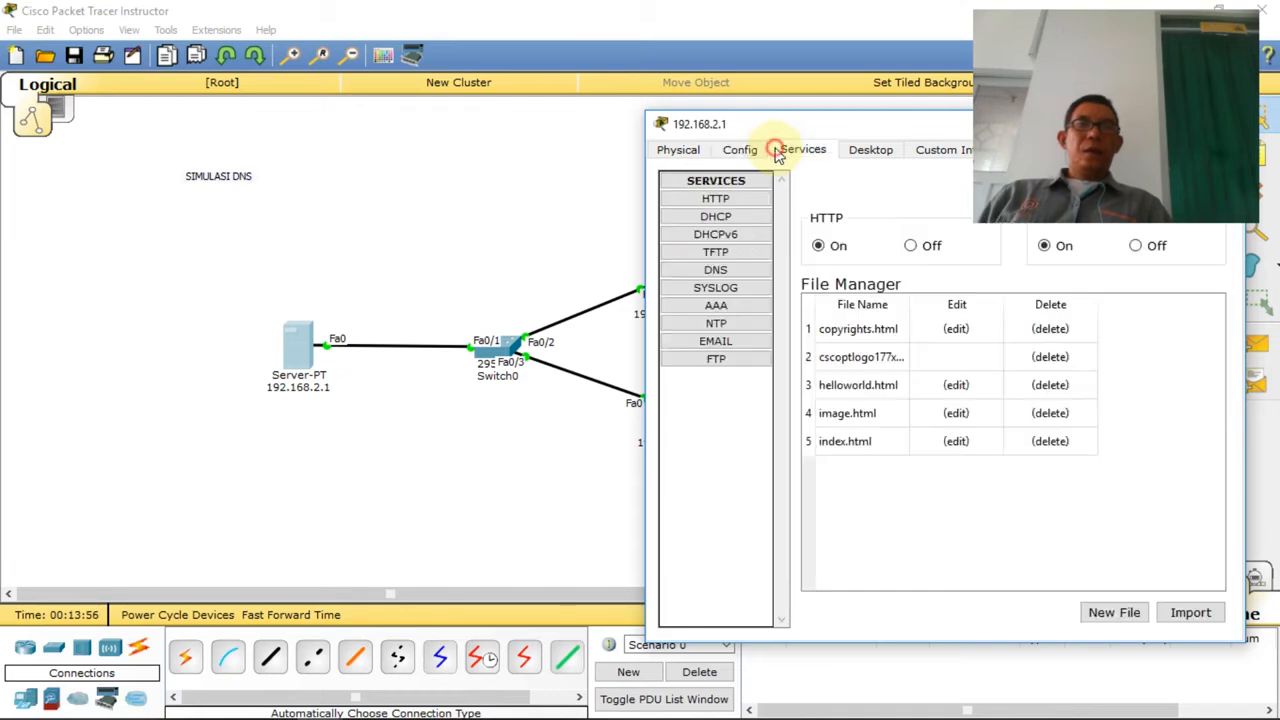
pyautogui.click(866, 151)
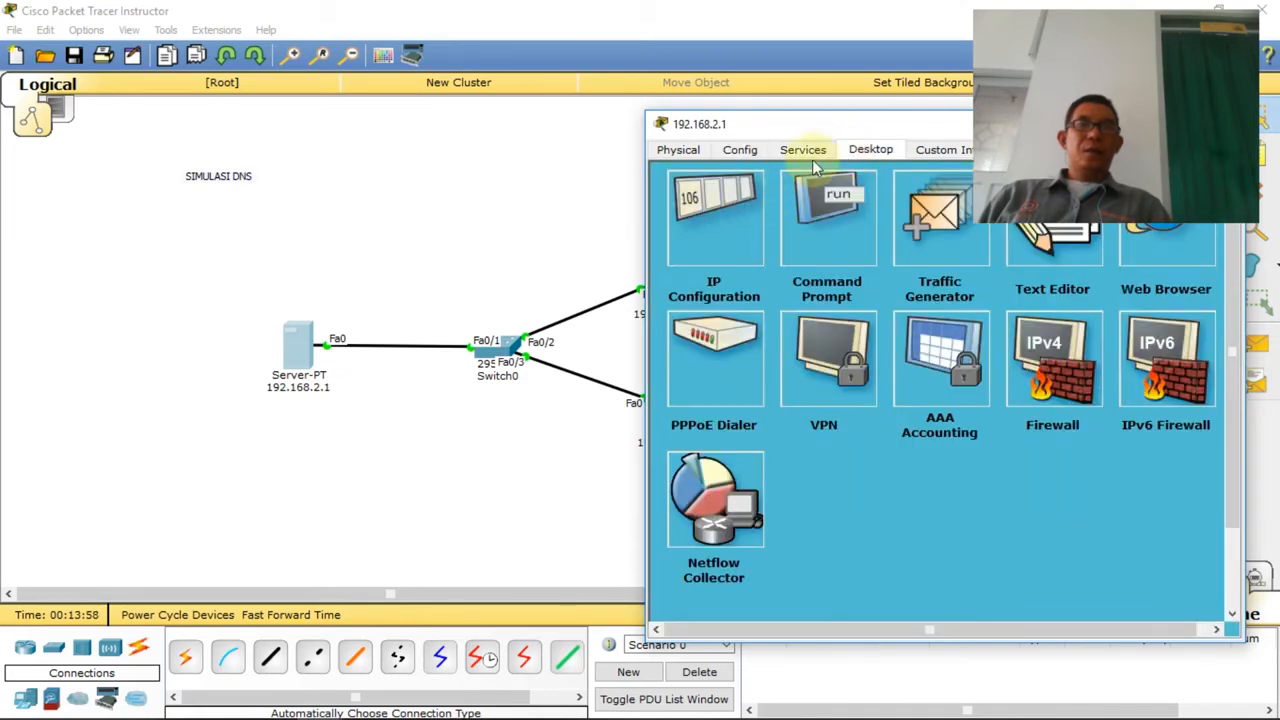
pyautogui.click(733, 228)
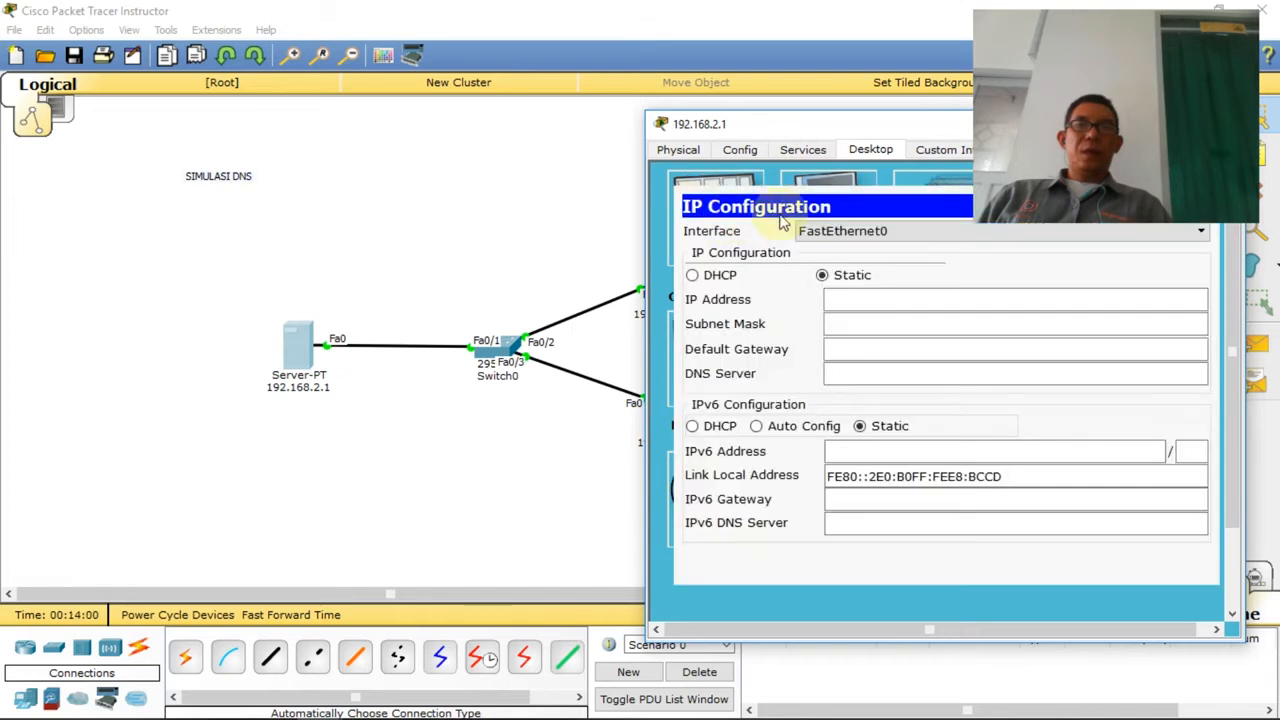
pyautogui.click(836, 300)
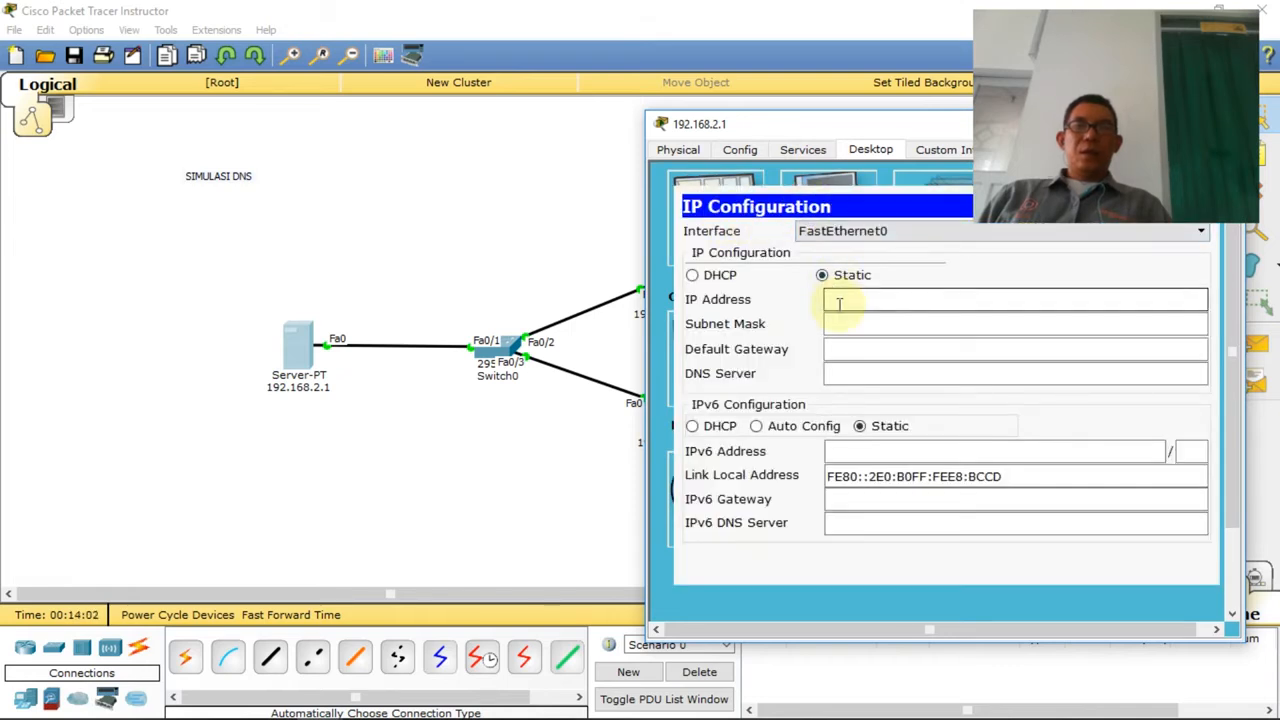
pyautogui.write('192')
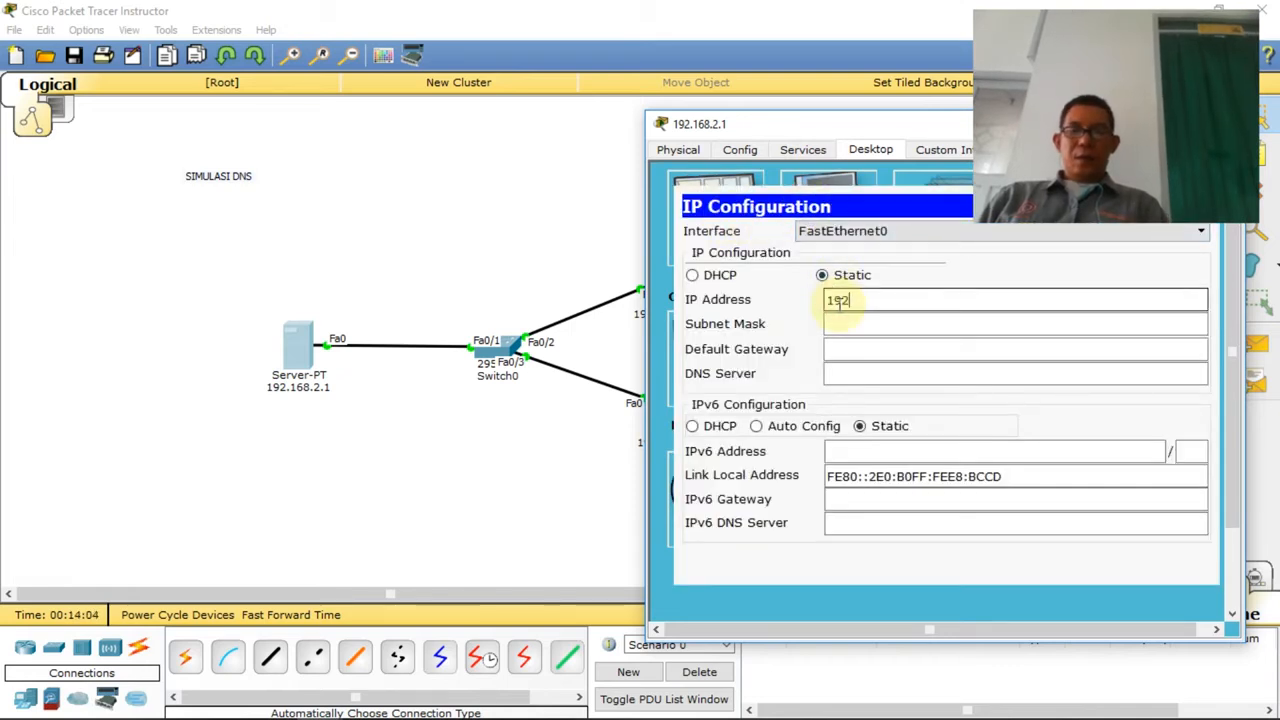
pyautogui.write('.168')
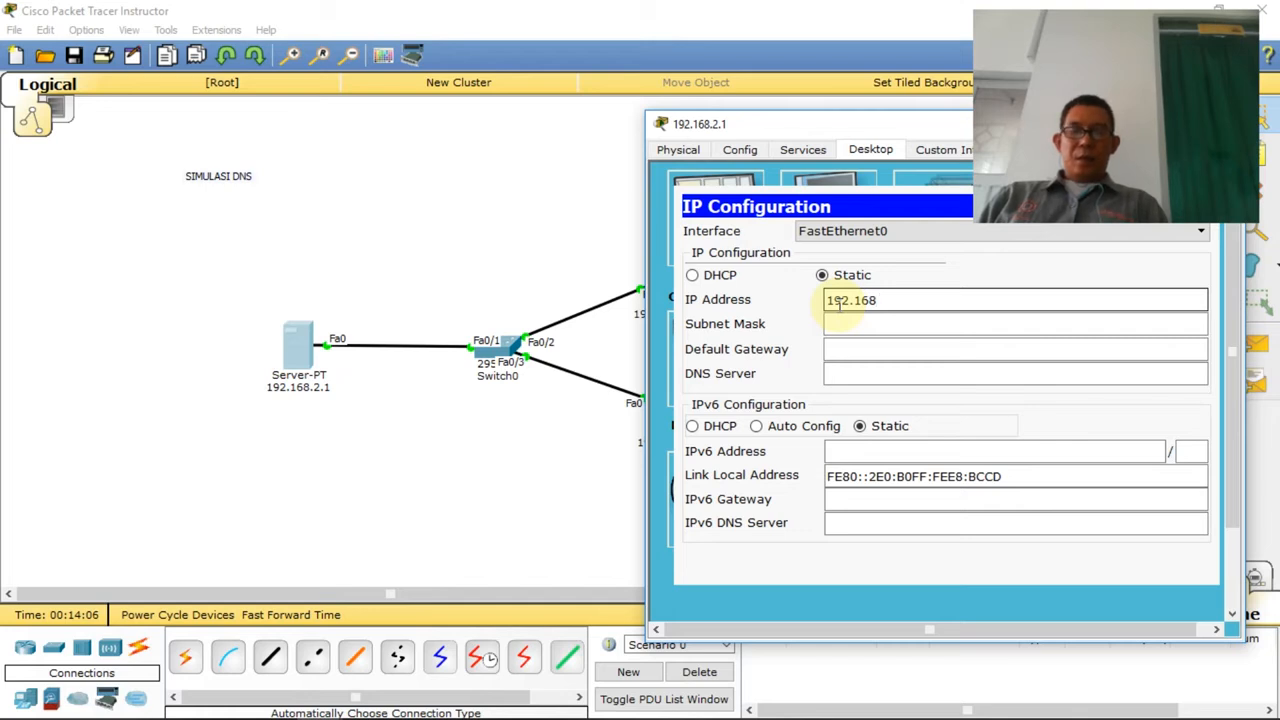
pyautogui.write('.2.1')
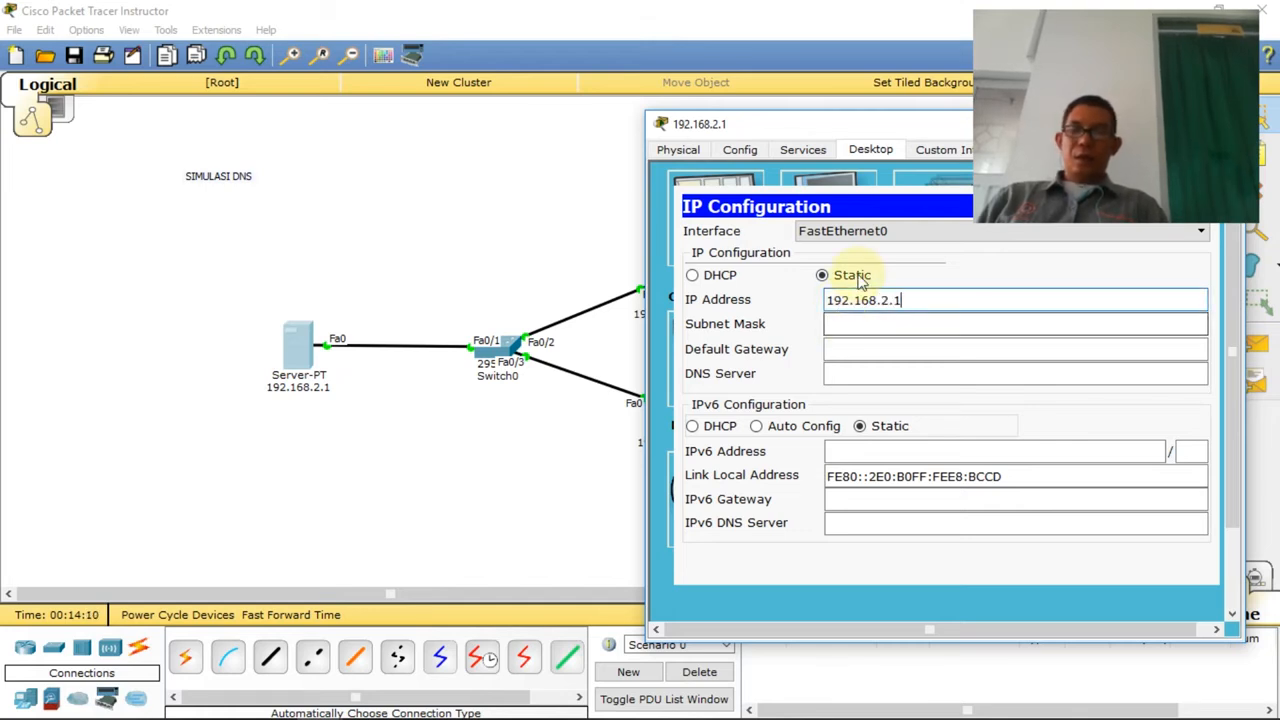
pyautogui.click(843, 328)
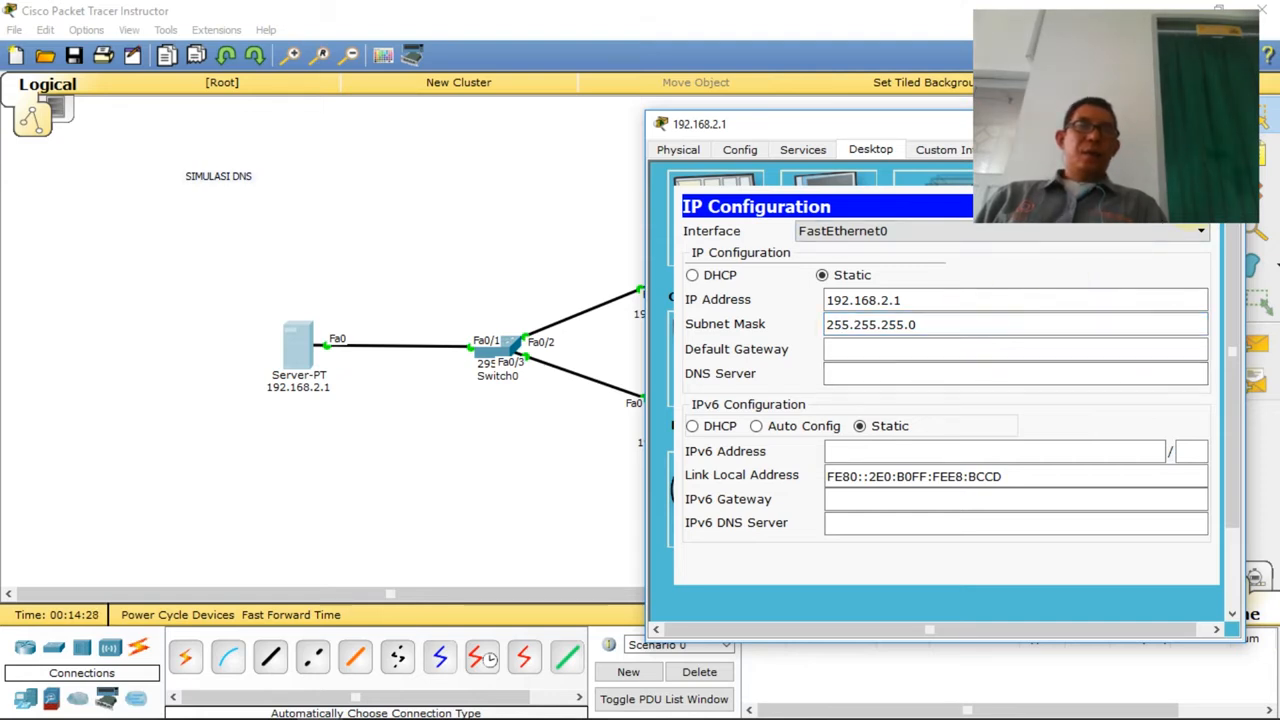
pyautogui.click(1205, 206)
pyautogui.click(1221, 124)
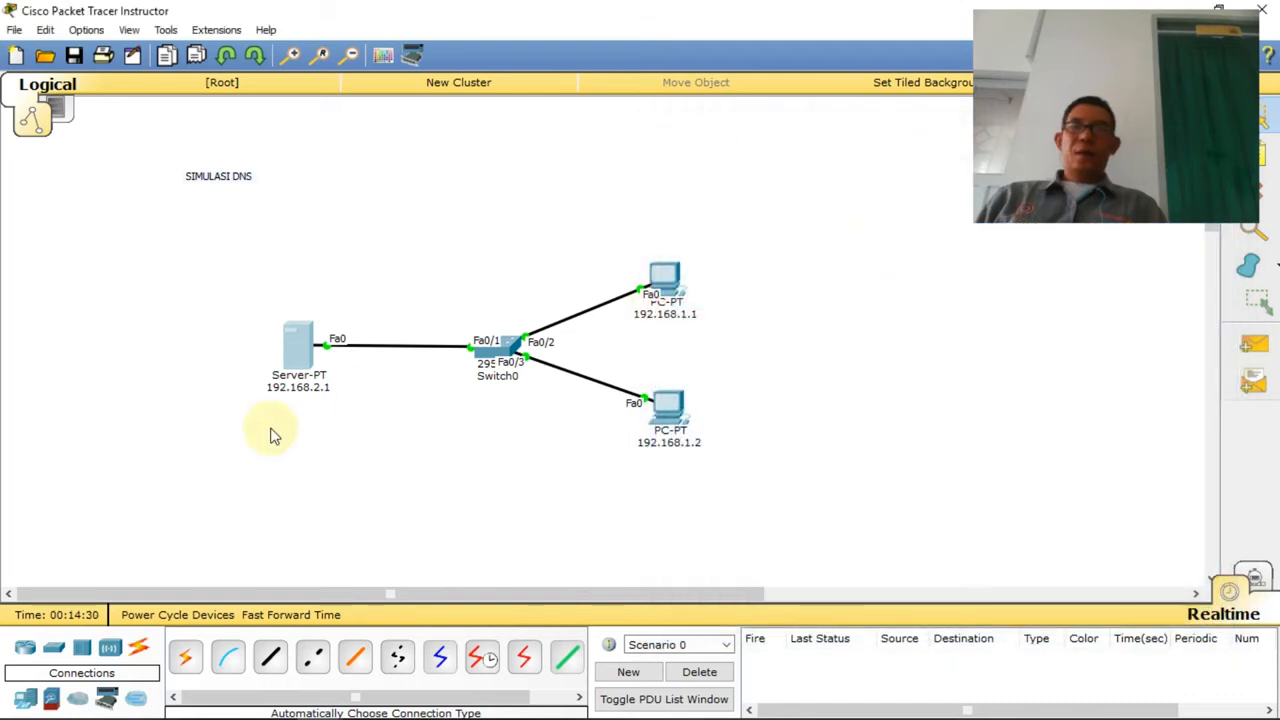
# Step: In the server's DNS service settings, enter stitek.com as the name of a new A record
pyautogui.click(305, 358)
pyautogui.moveTo(535, 133); pyautogui.dragTo(712, 133)
pyautogui.click(702, 150)
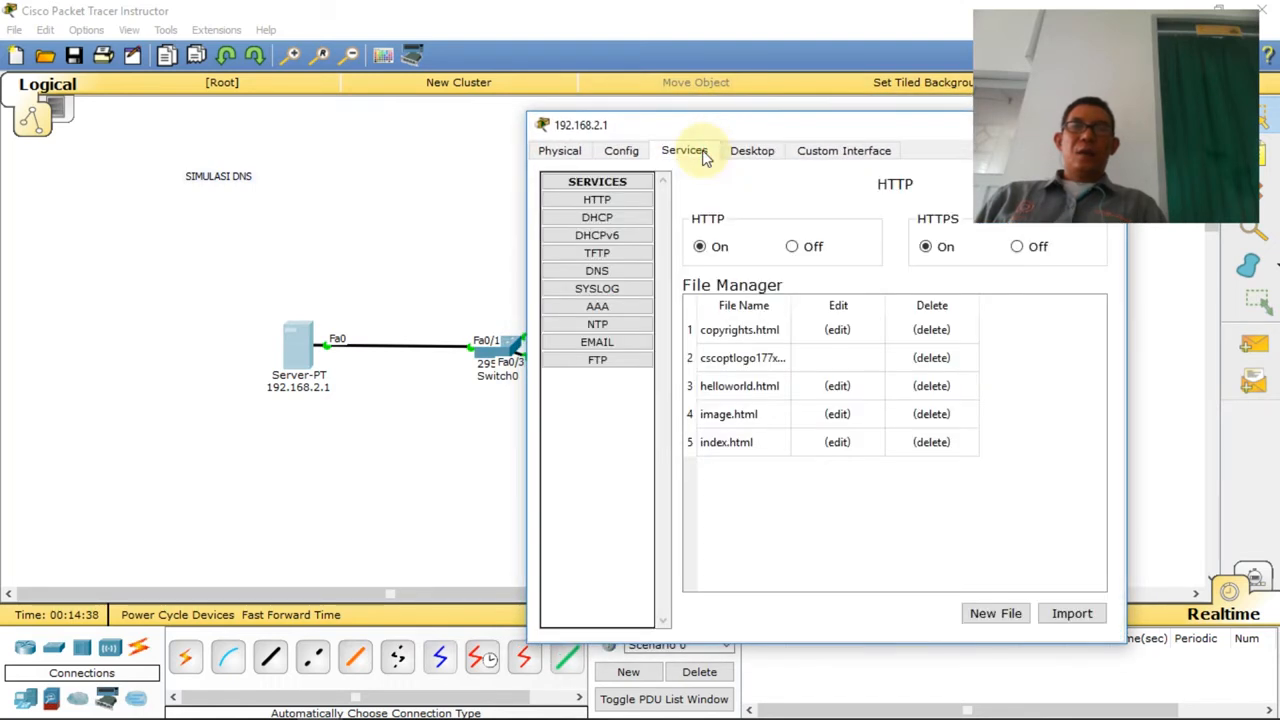
pyautogui.click(596, 270)
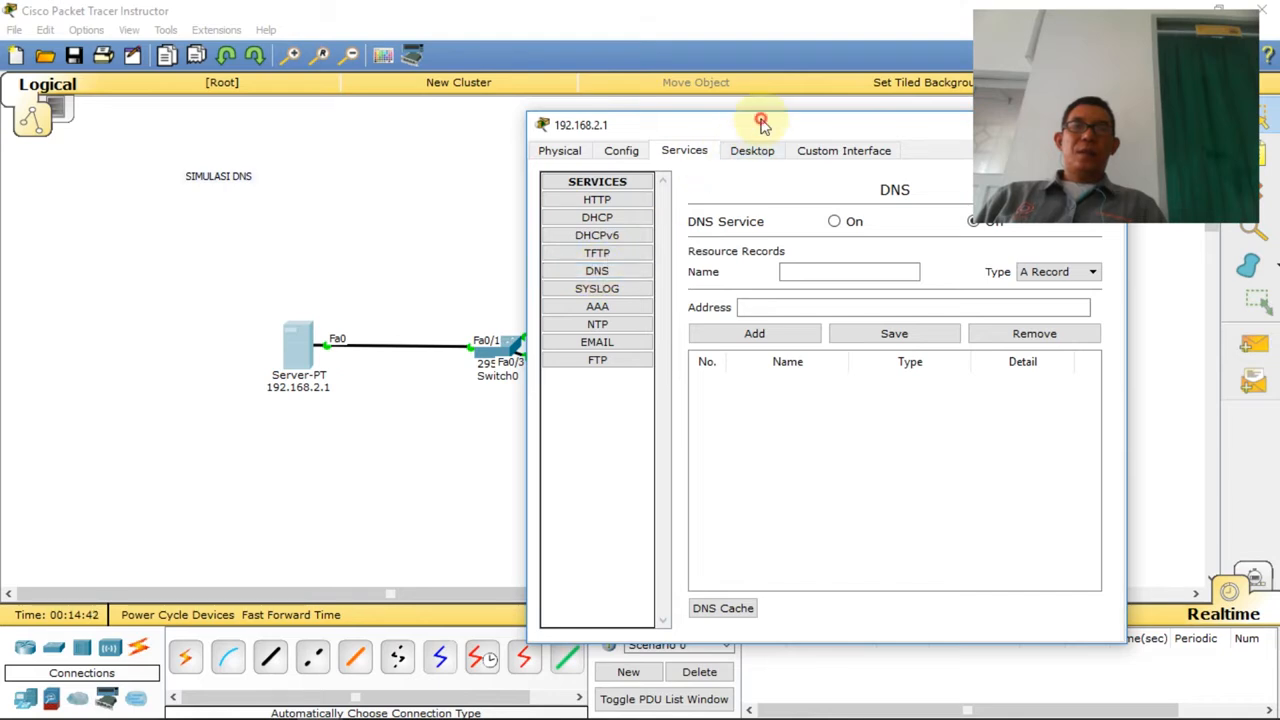
pyautogui.moveTo(760, 121); pyautogui.dragTo(866, 112)
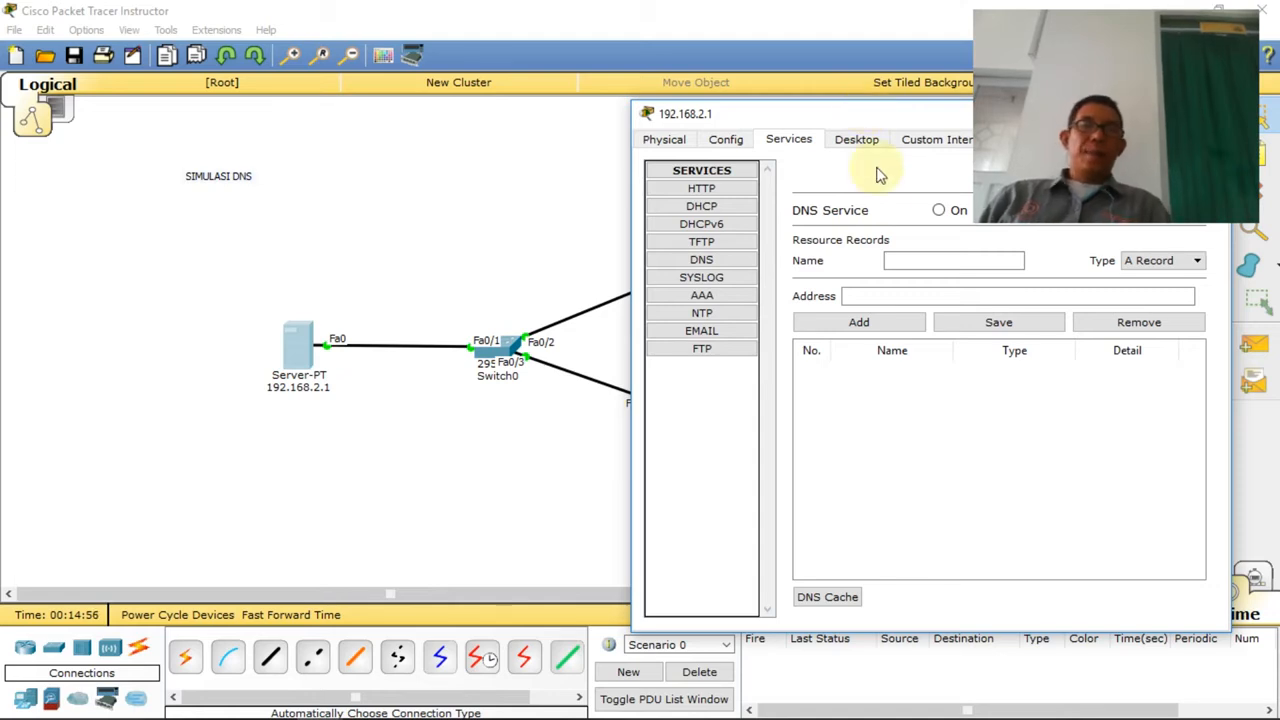
pyautogui.click(890, 258)
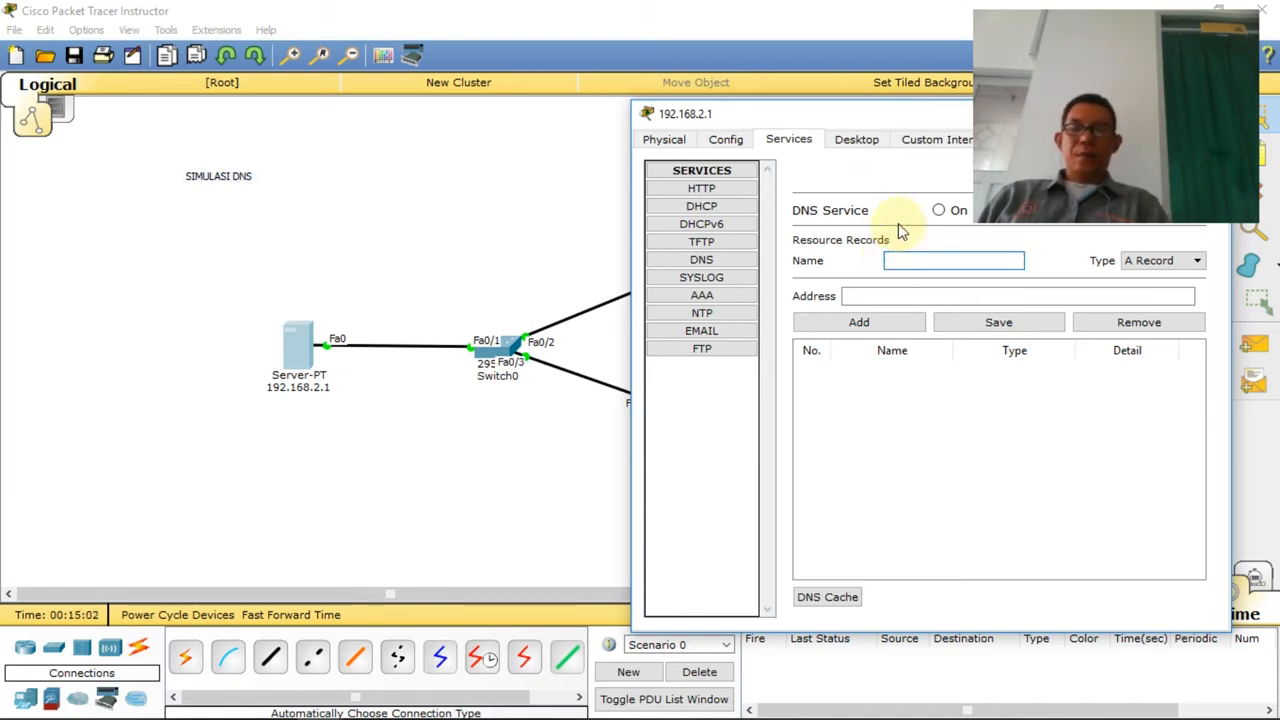
pyautogui.write('stitek')
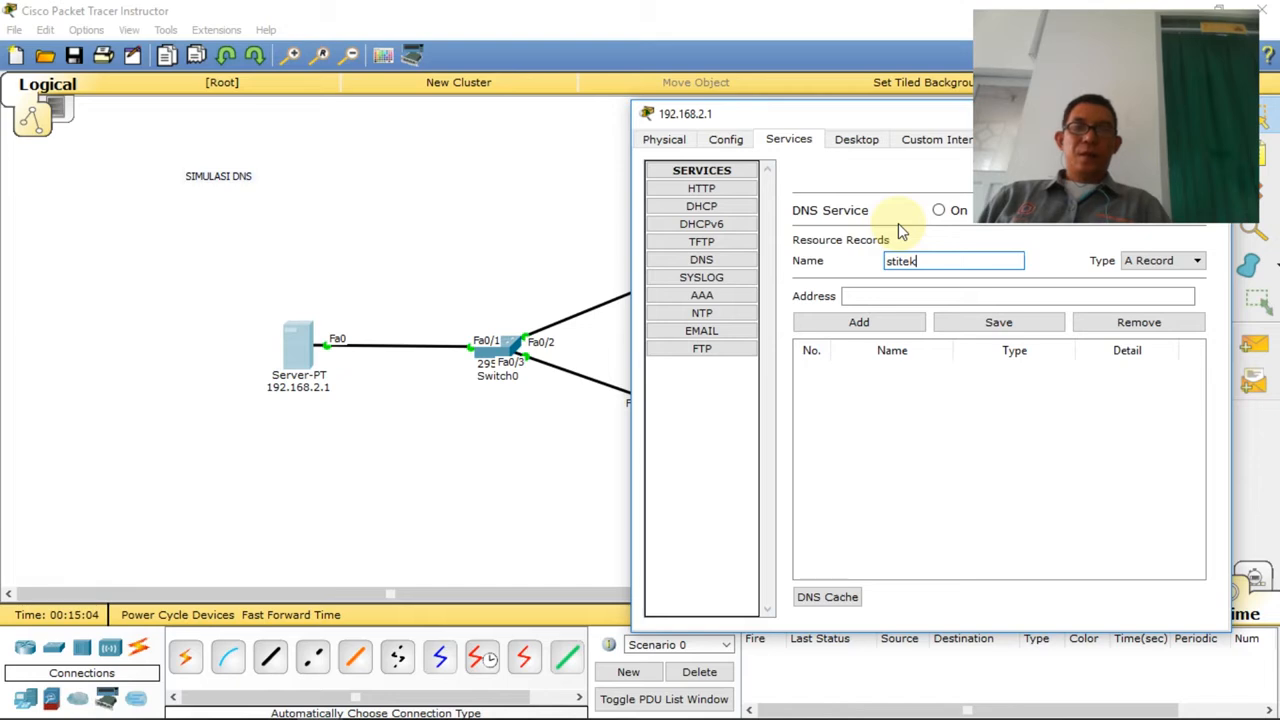
pyautogui.write('.co')
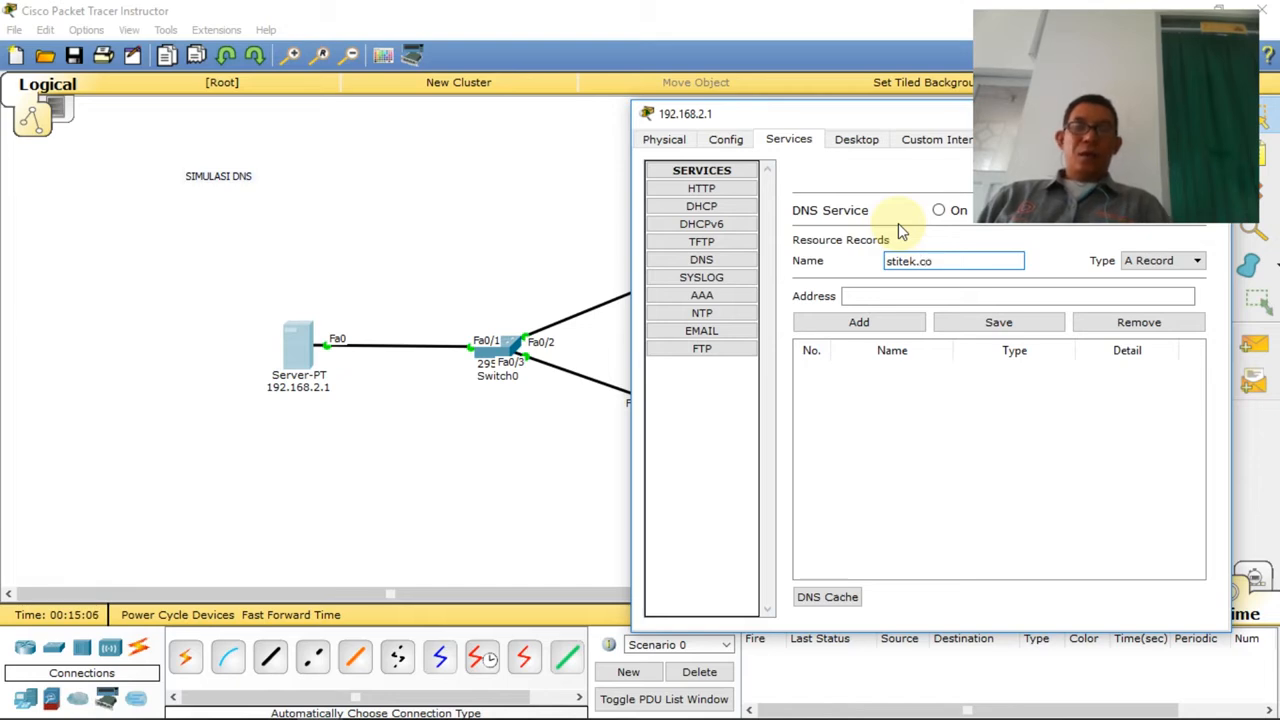
pyautogui.write('m')
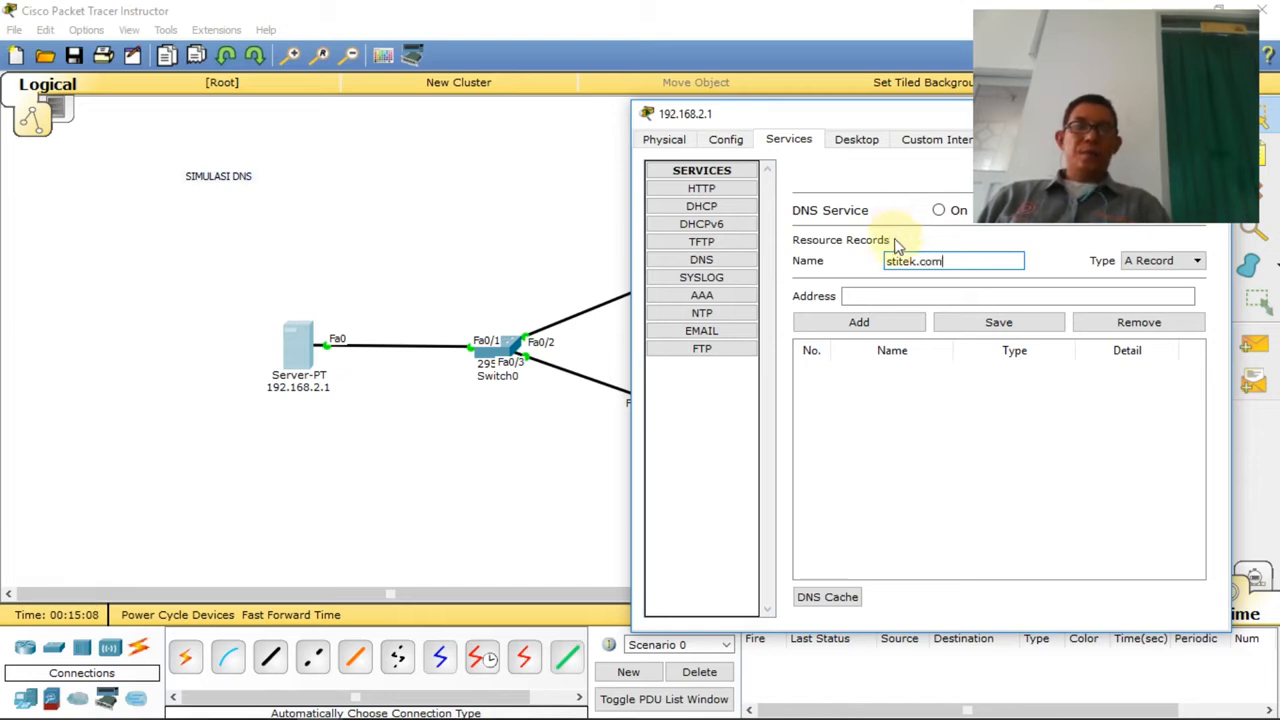
# Step: Set the stitek.com record's address to 192.168.2.1 and add it to the server's DNS records
pyautogui.click(858, 296)
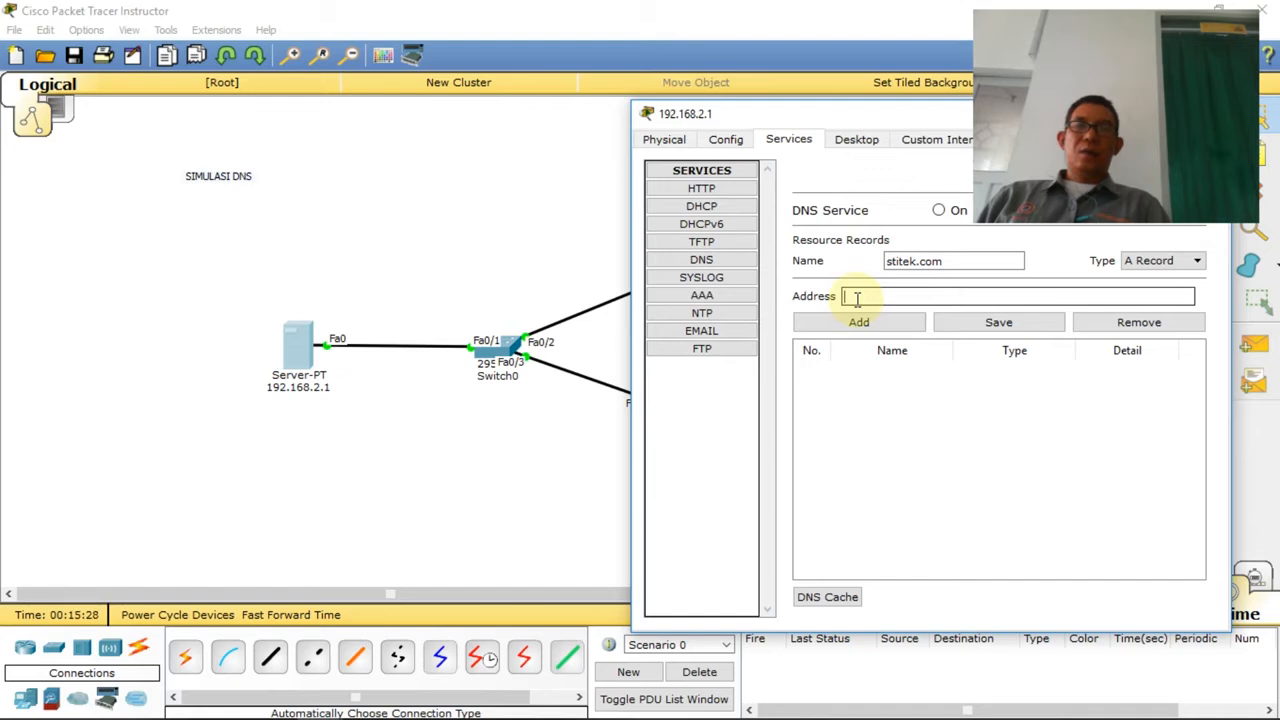
pyautogui.write('192.1')
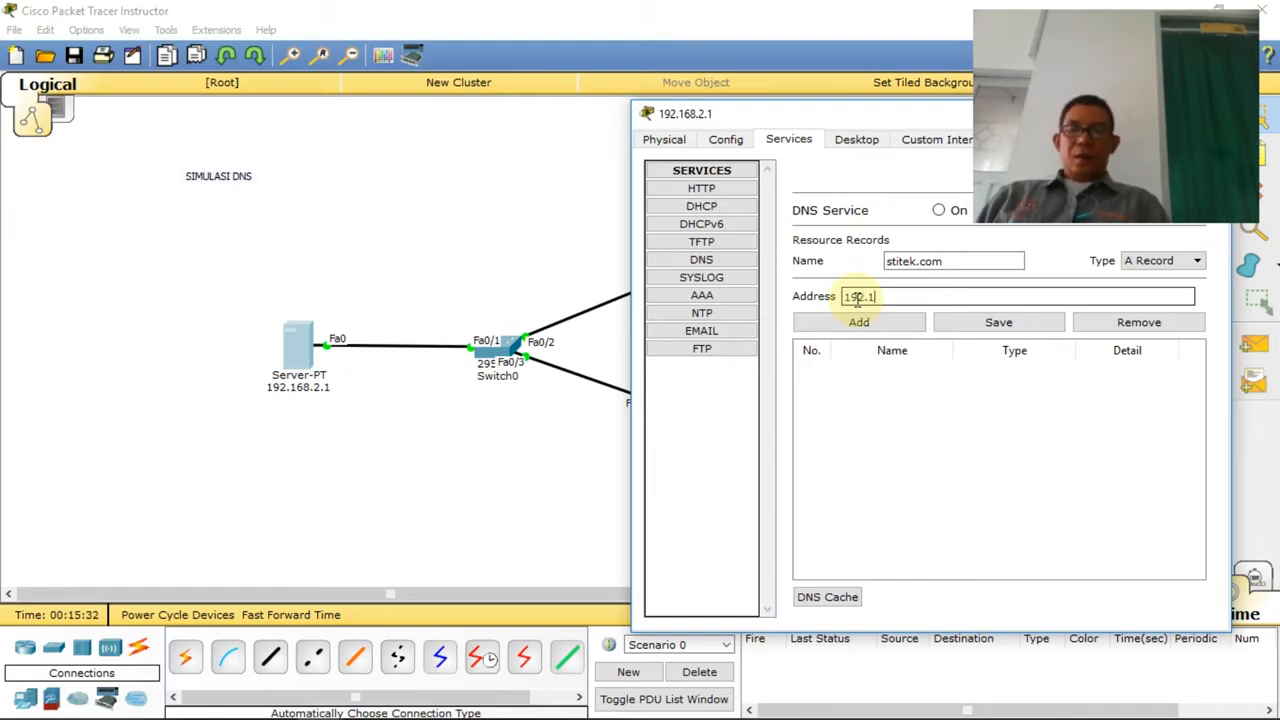
pyautogui.write('68.2.1')
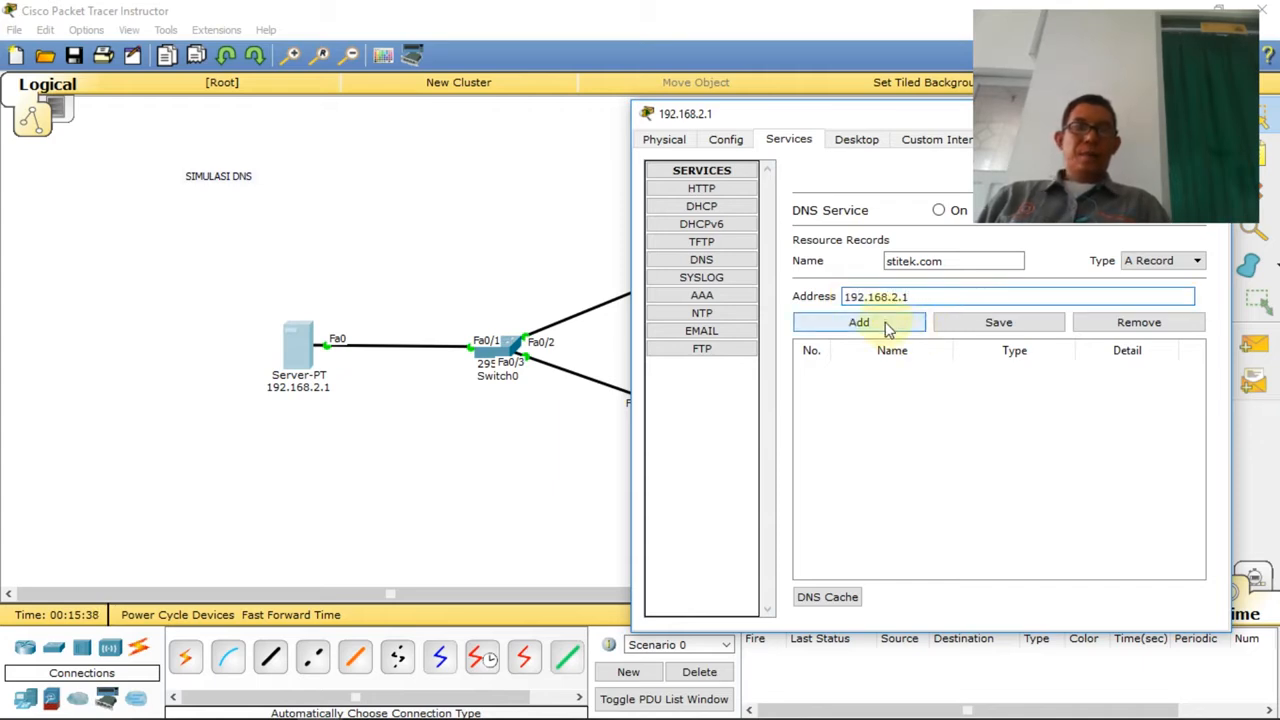
pyautogui.click(887, 328)
# Step: Turn on the server's DNS service and close the server's configuration
pyautogui.click(868, 380)
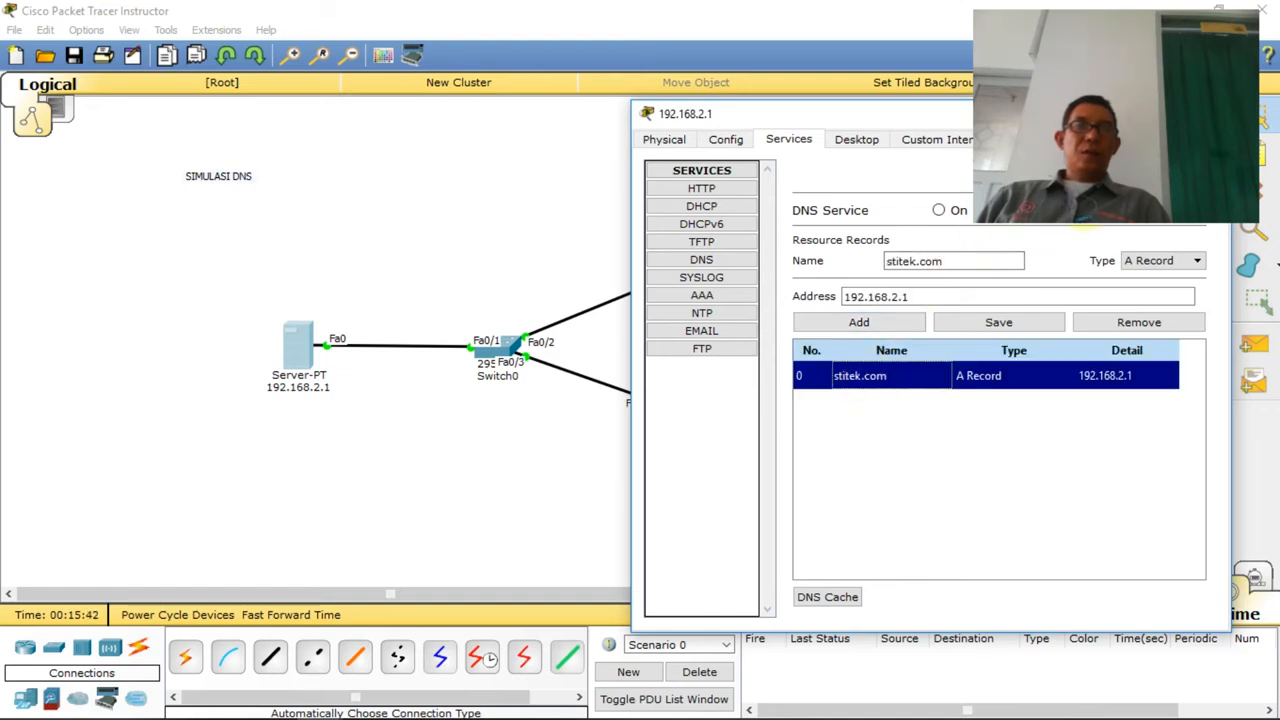
pyautogui.click(943, 215)
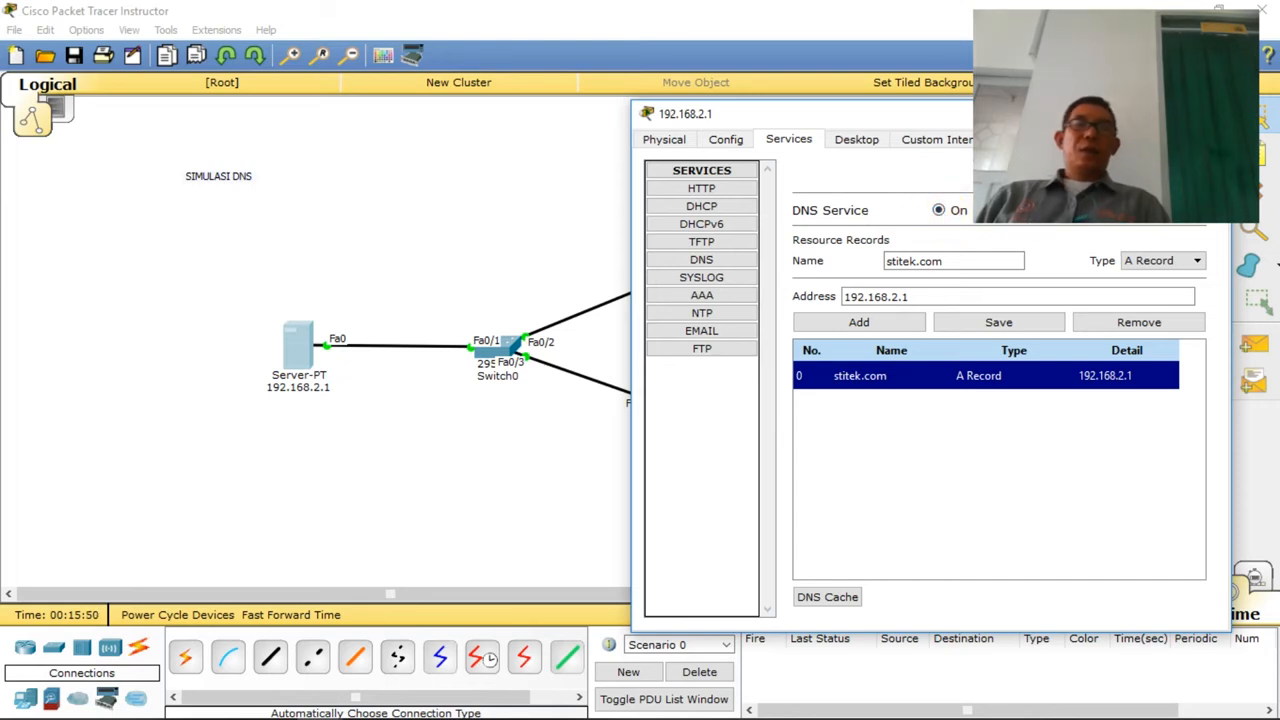
pyautogui.click(1209, 114)
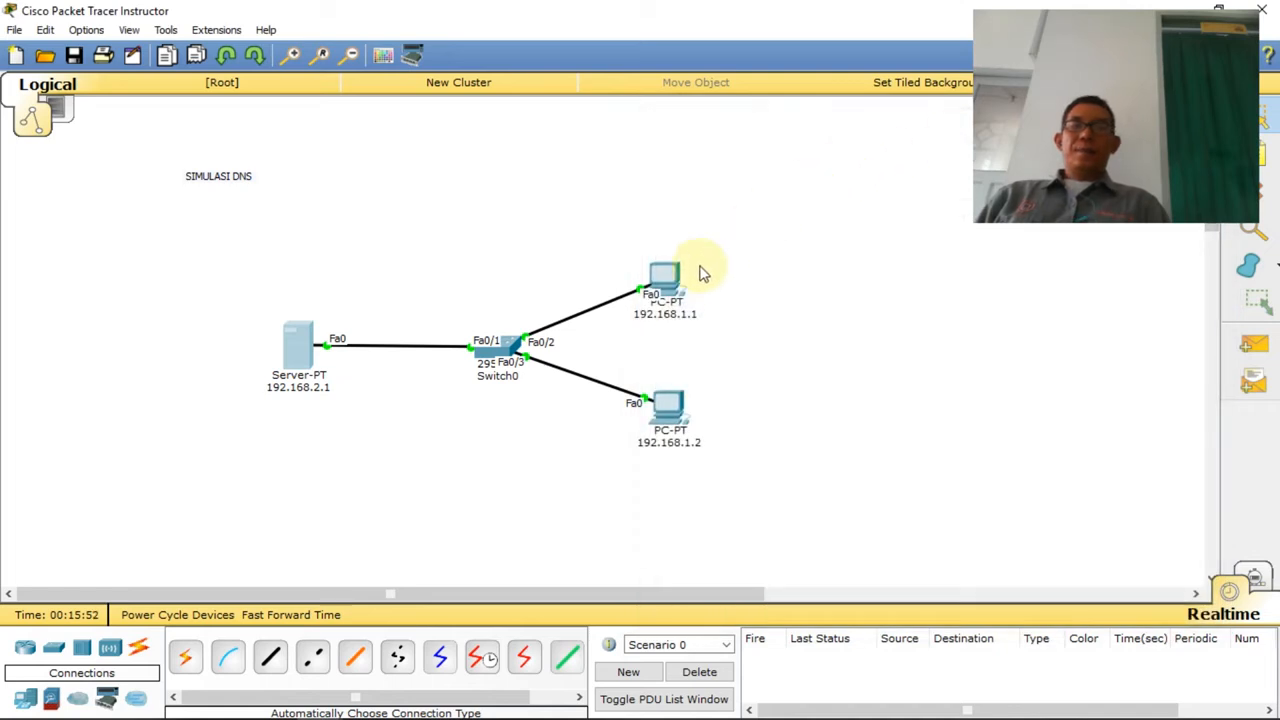
# Step: Spread the two PCs slightly farther apart by moving the upper one up and the lower one a little outward
pyautogui.moveTo(677, 297); pyautogui.dragTo(686, 257)
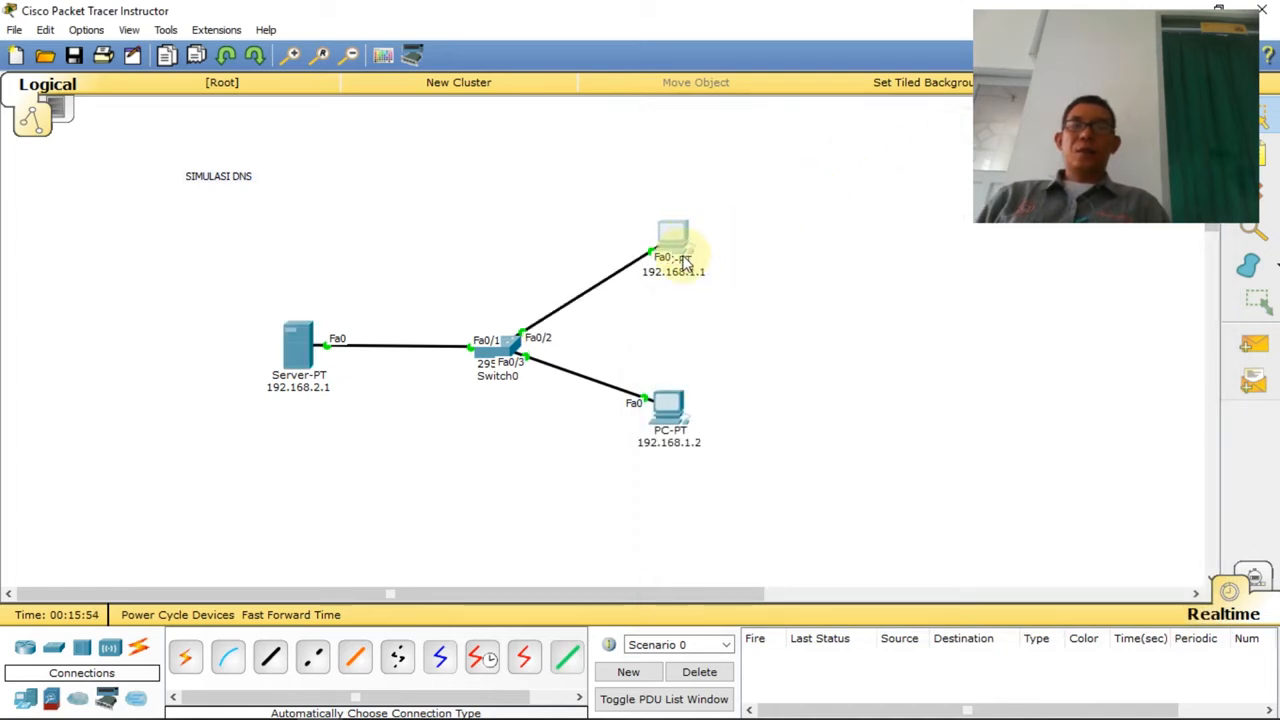
pyautogui.click(668, 437)
pyautogui.moveTo(668, 437)
pyautogui.mouseDown()
pyautogui.moveTo(678, 470)
pyautogui.moveTo(685, 441)
pyautogui.mouseUp()
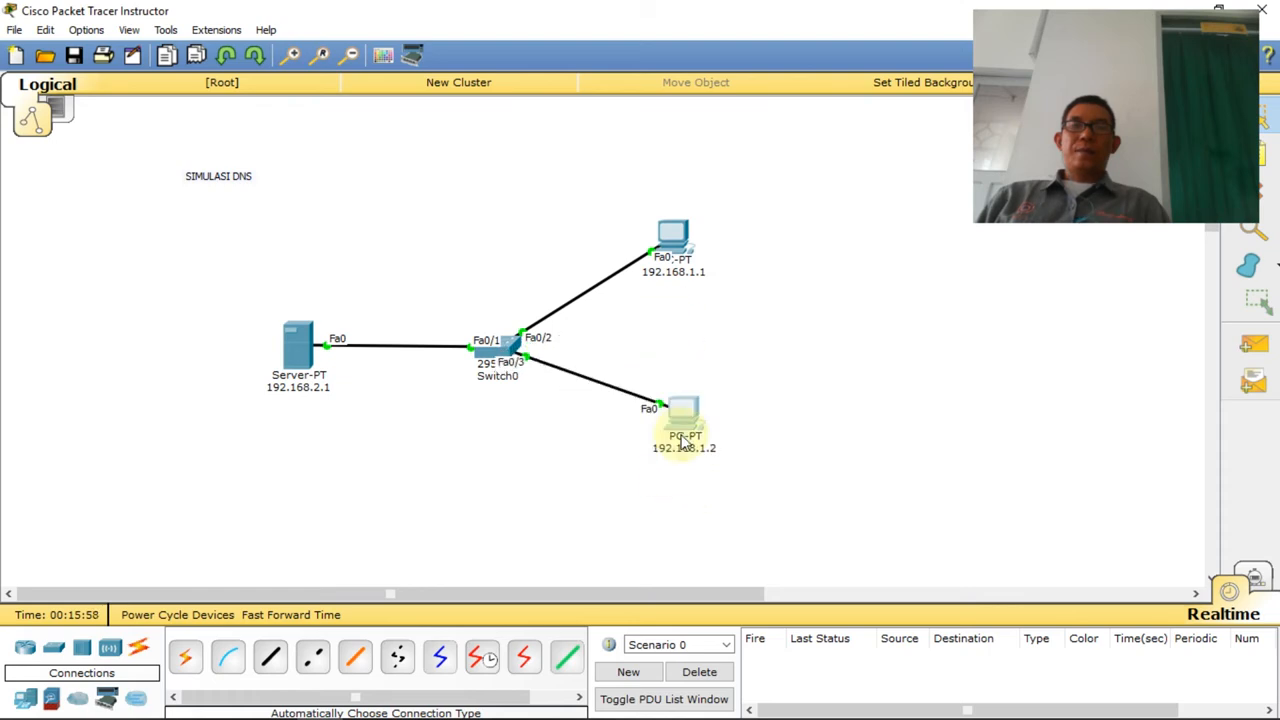
# Step: Test name resolution from the upper PC's Command Prompt by running nslookup stitek.com
pyautogui.click(674, 242)
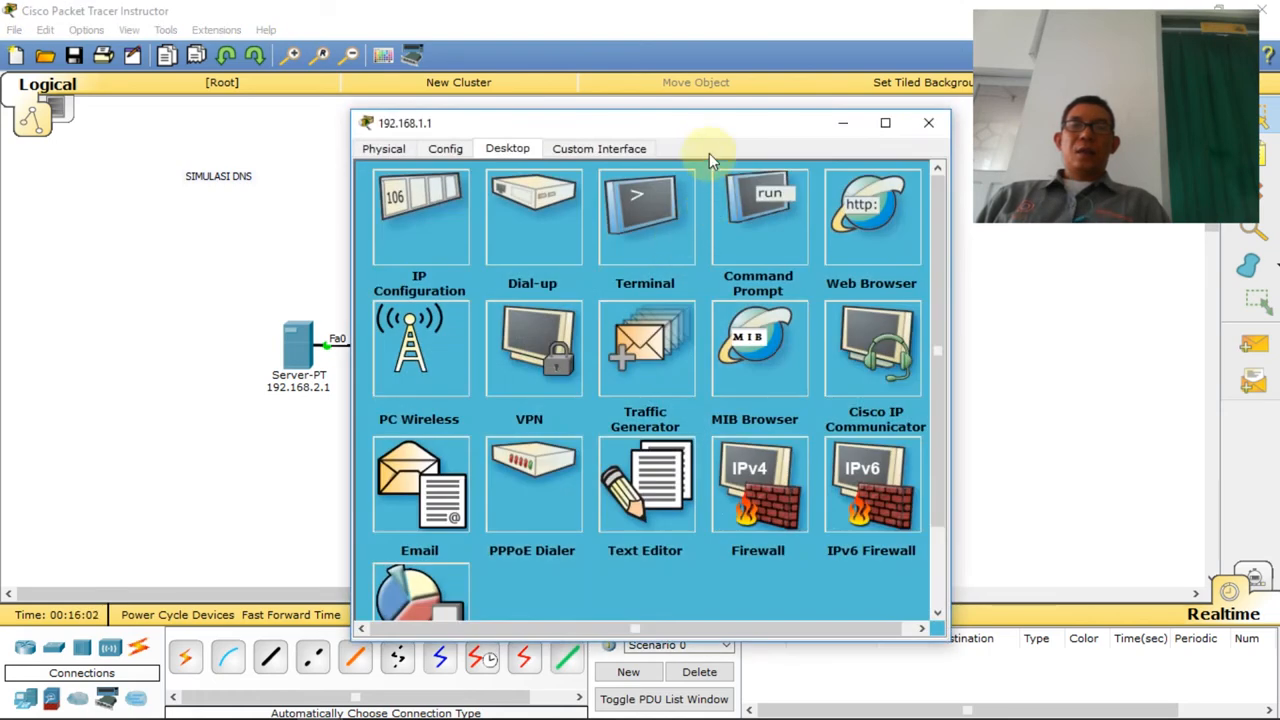
pyautogui.moveTo(705, 128); pyautogui.dragTo(1012, 136)
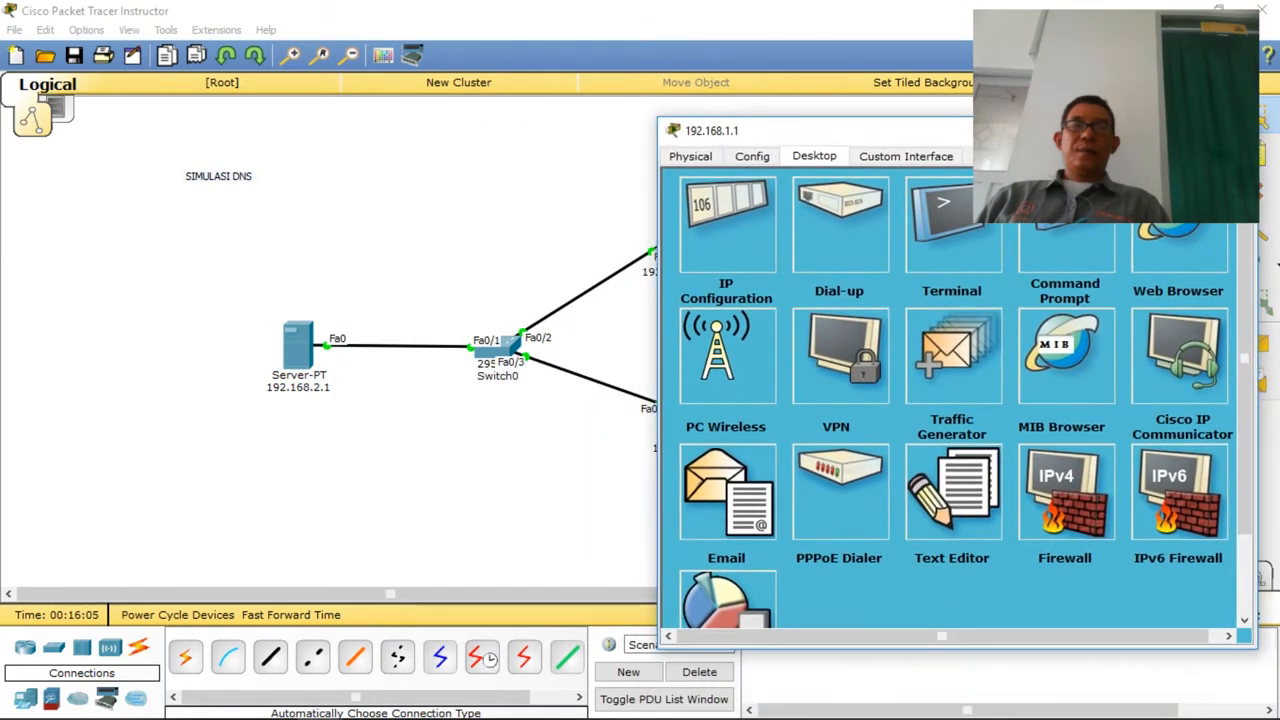
pyautogui.click(1057, 227)
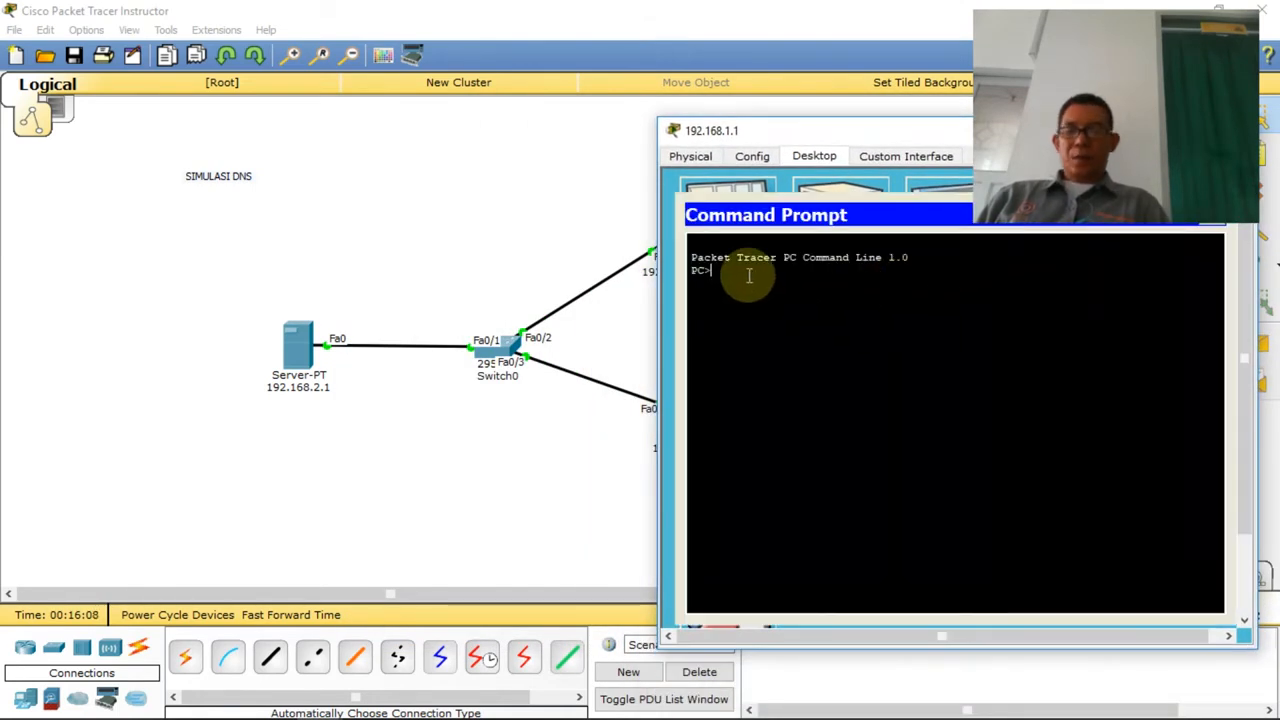
pyautogui.write('nslook')
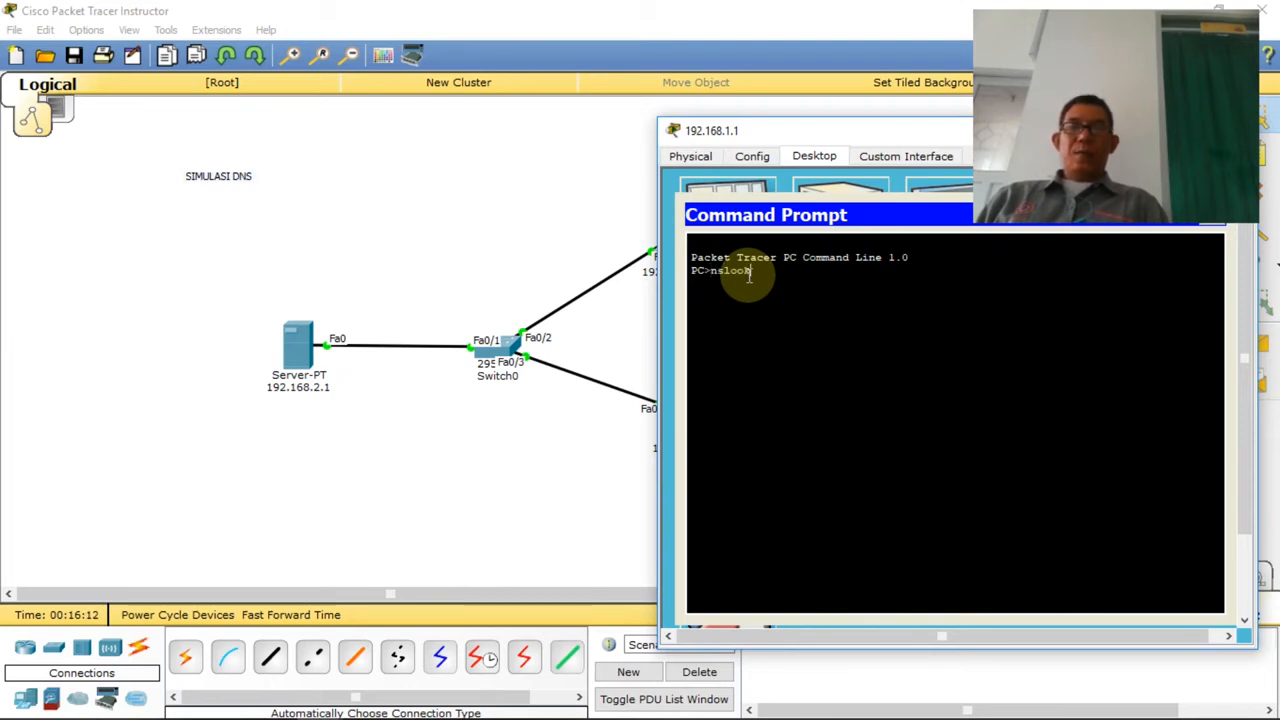
pyautogui.write('up')
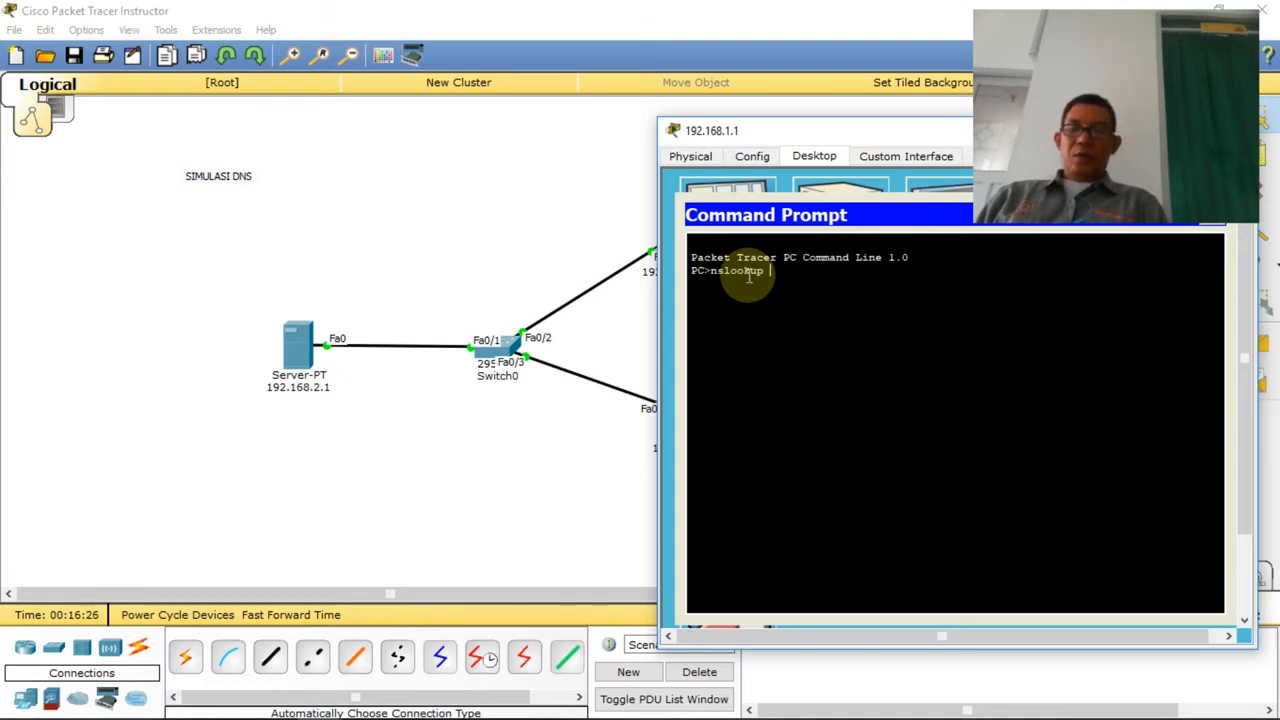
pyautogui.write('stit')
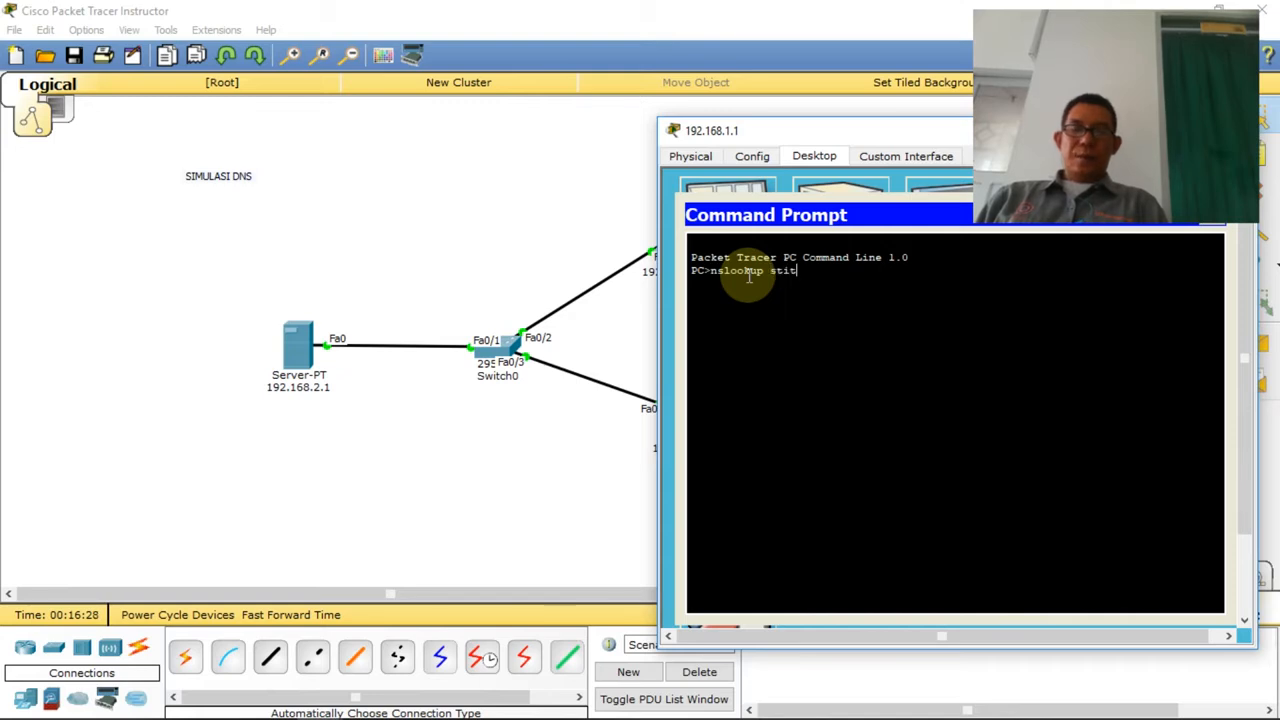
pyautogui.write('ek.com')
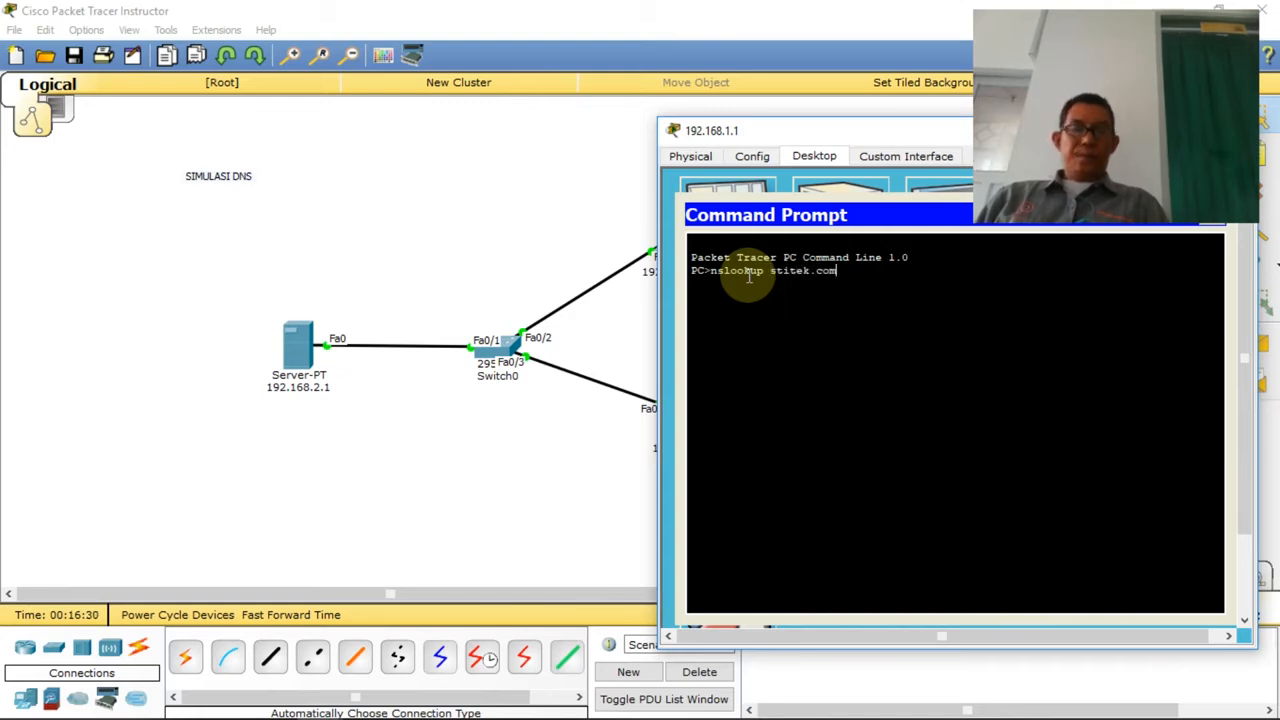
pyautogui.press('Return')
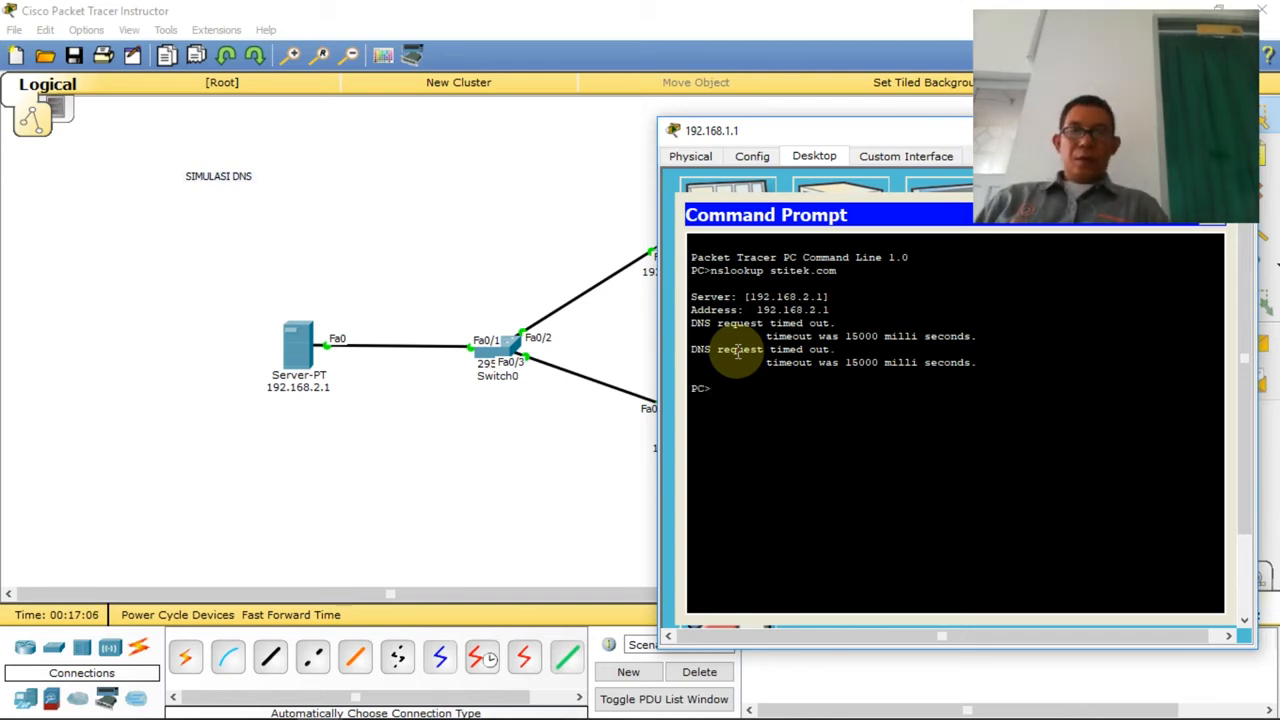
# Step: Test connectivity to the server by pinging 192.168.2.1 from the upper PC's Command Prompt, and close the PC's window
pyautogui.write('p')
pyautogui.write('ing 192.')
pyautogui.write('168')
pyautogui.write('.1')
pyautogui.write('.1')
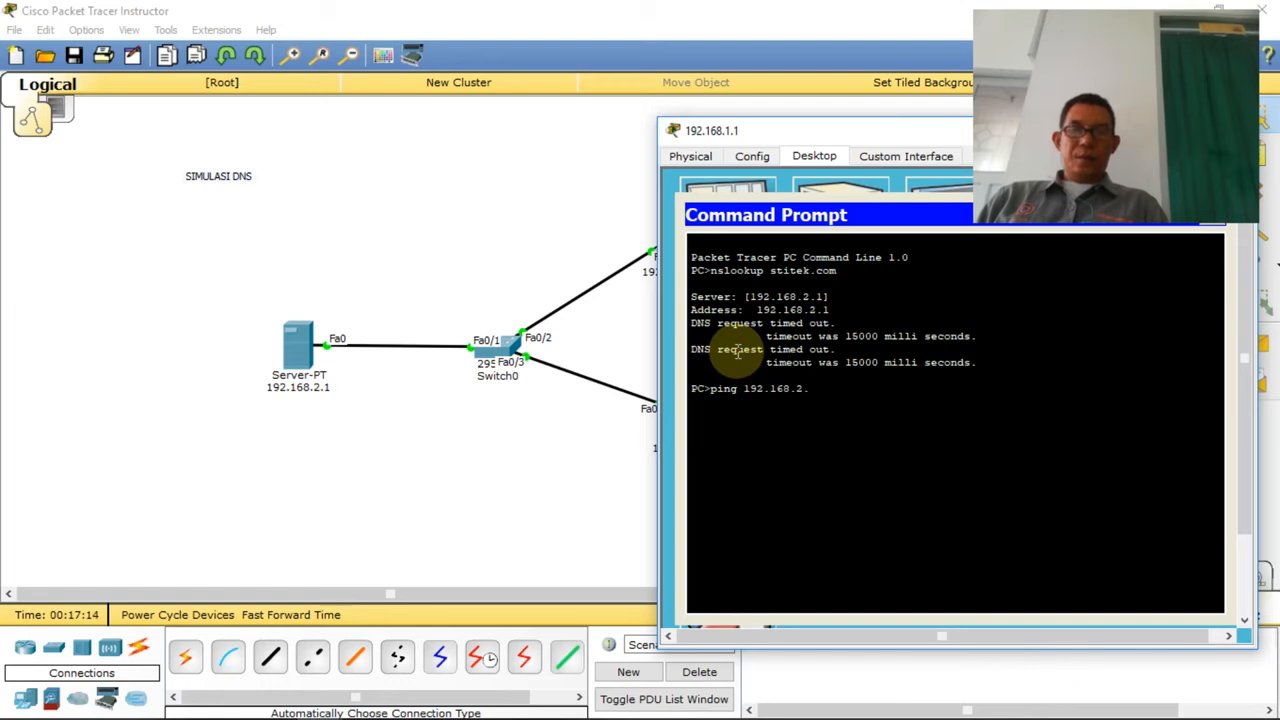
pyautogui.press('Return')
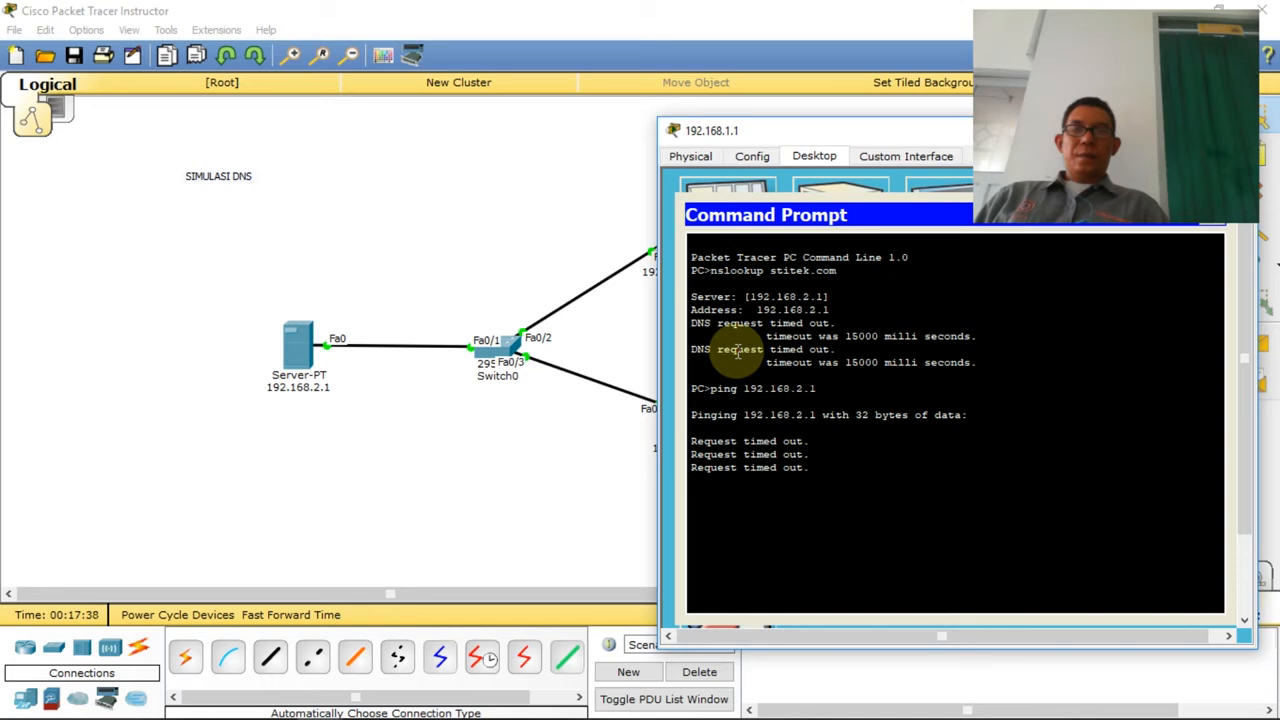
pyautogui.click(1218, 228)
pyautogui.click(1243, 130)
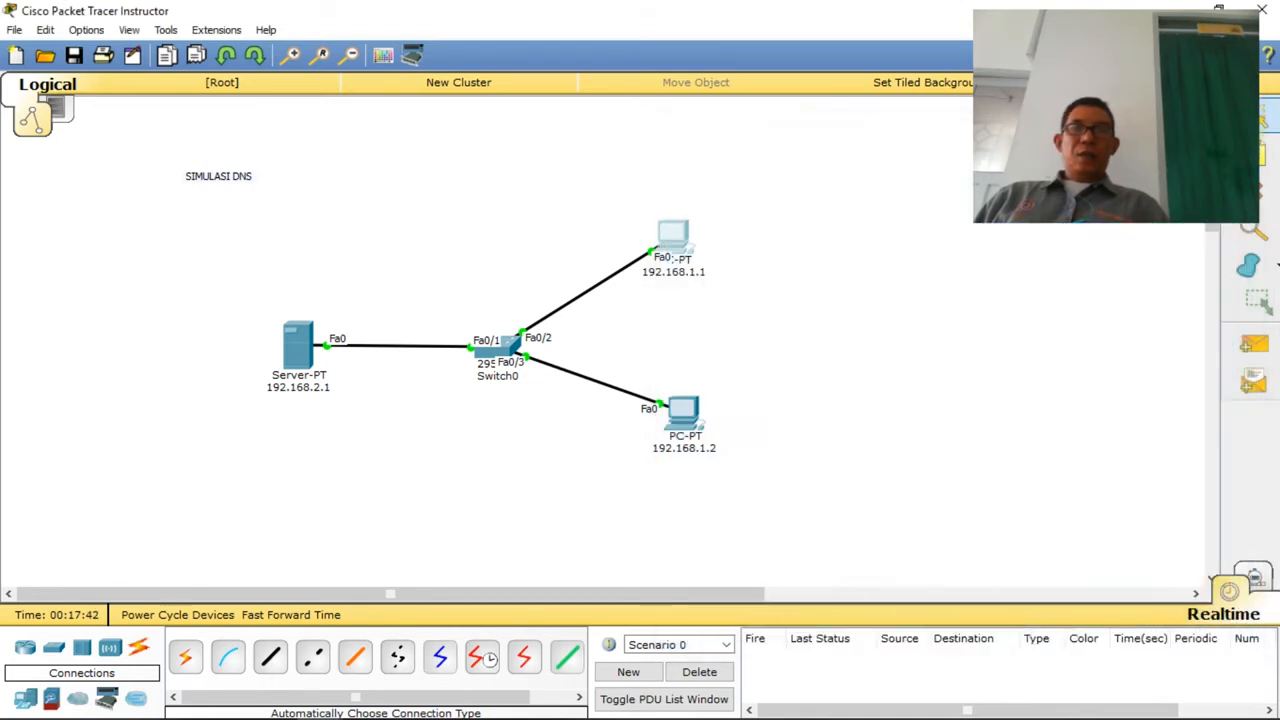
# Step: Check the upper PC's IP address, gateway and DNS server settings in its IP Configuration, and close the PC's window
pyautogui.click(671, 233)
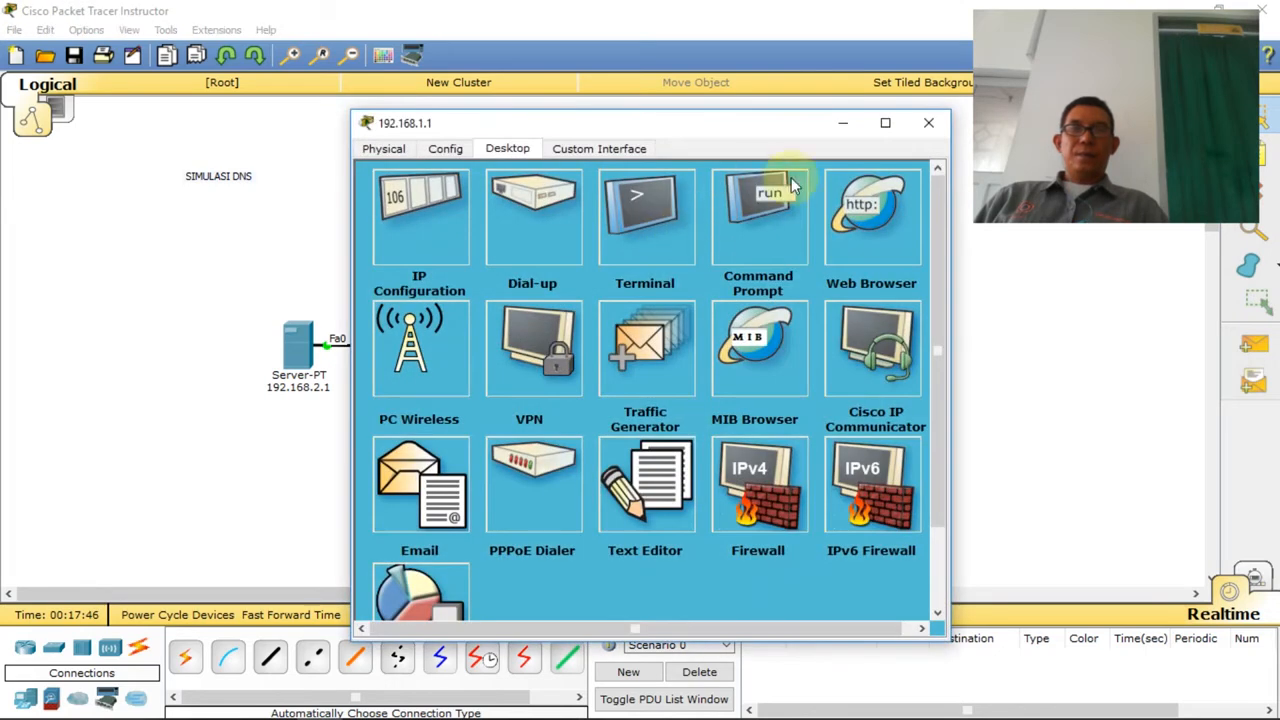
pyautogui.click(459, 213)
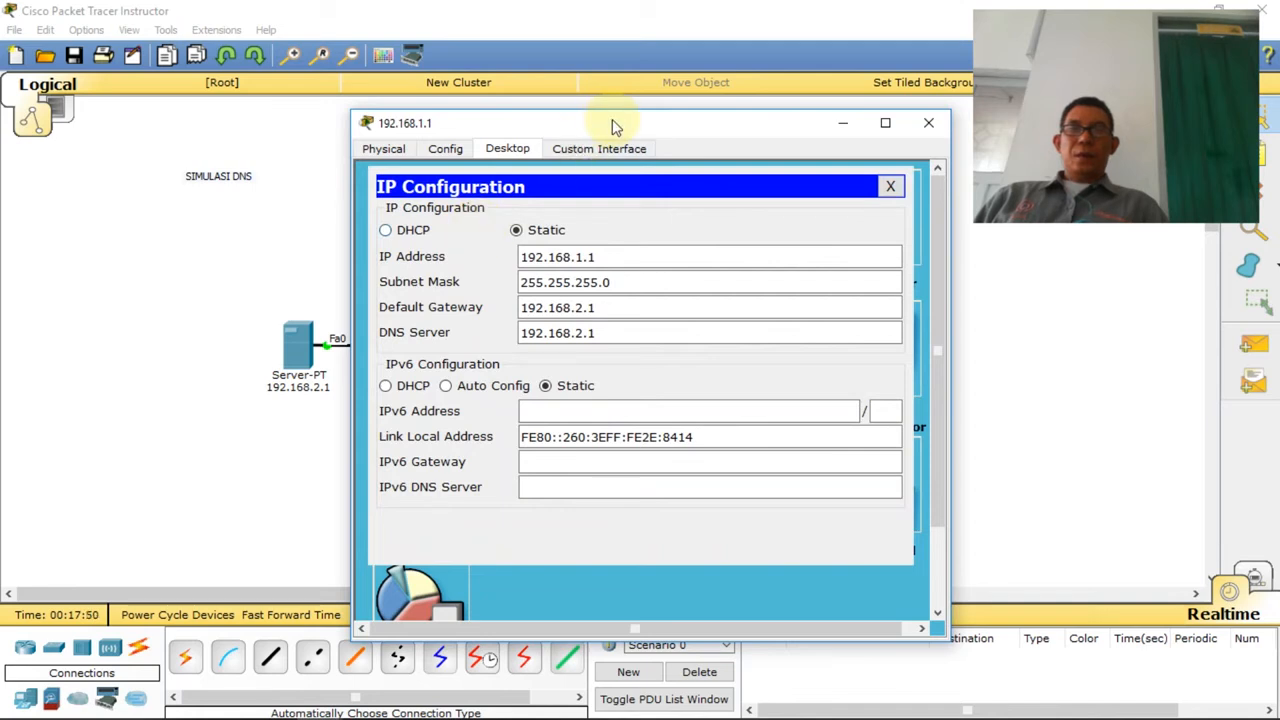
pyautogui.moveTo(612, 119); pyautogui.dragTo(1028, 129)
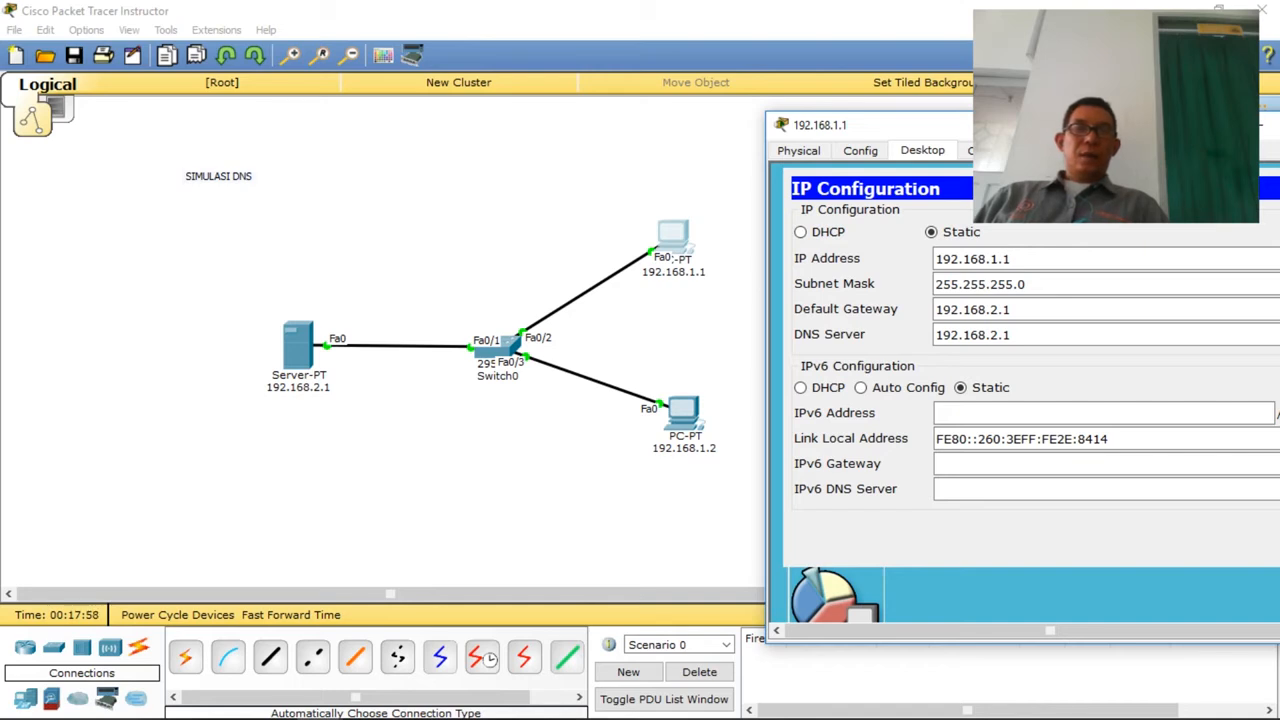
pyautogui.doubleClick(1040, 125)
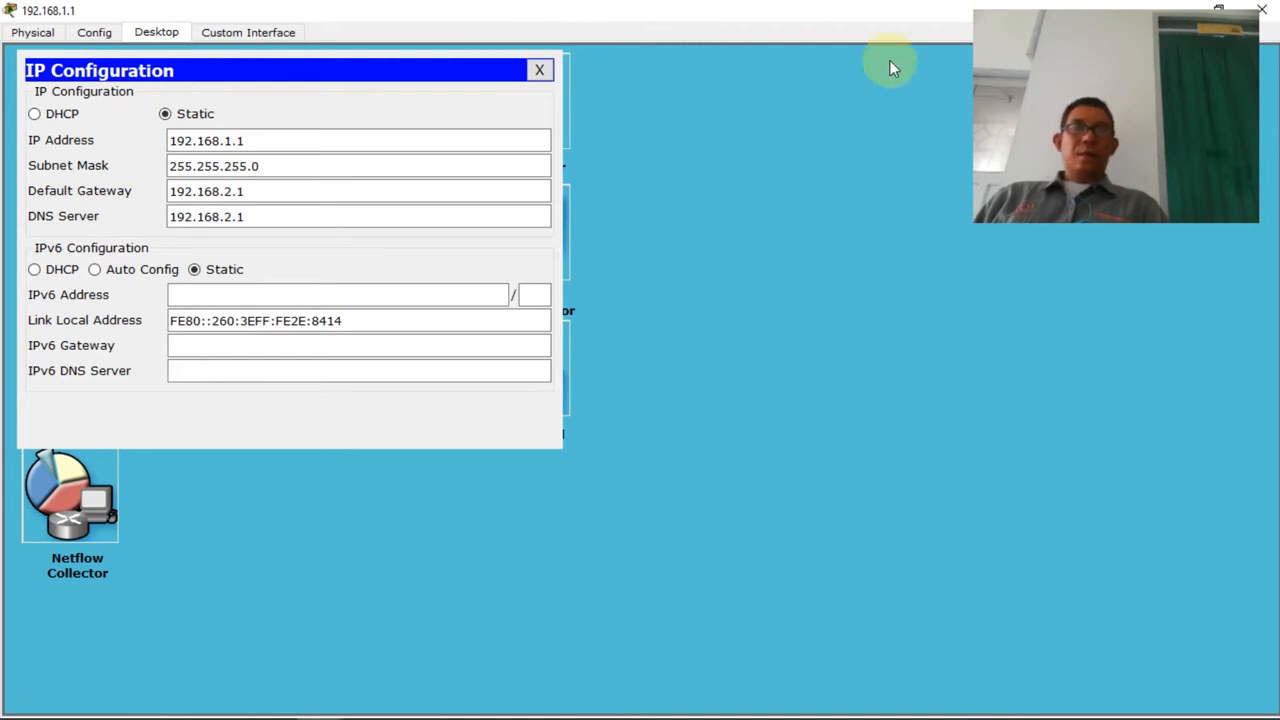
pyautogui.click(1262, 10)
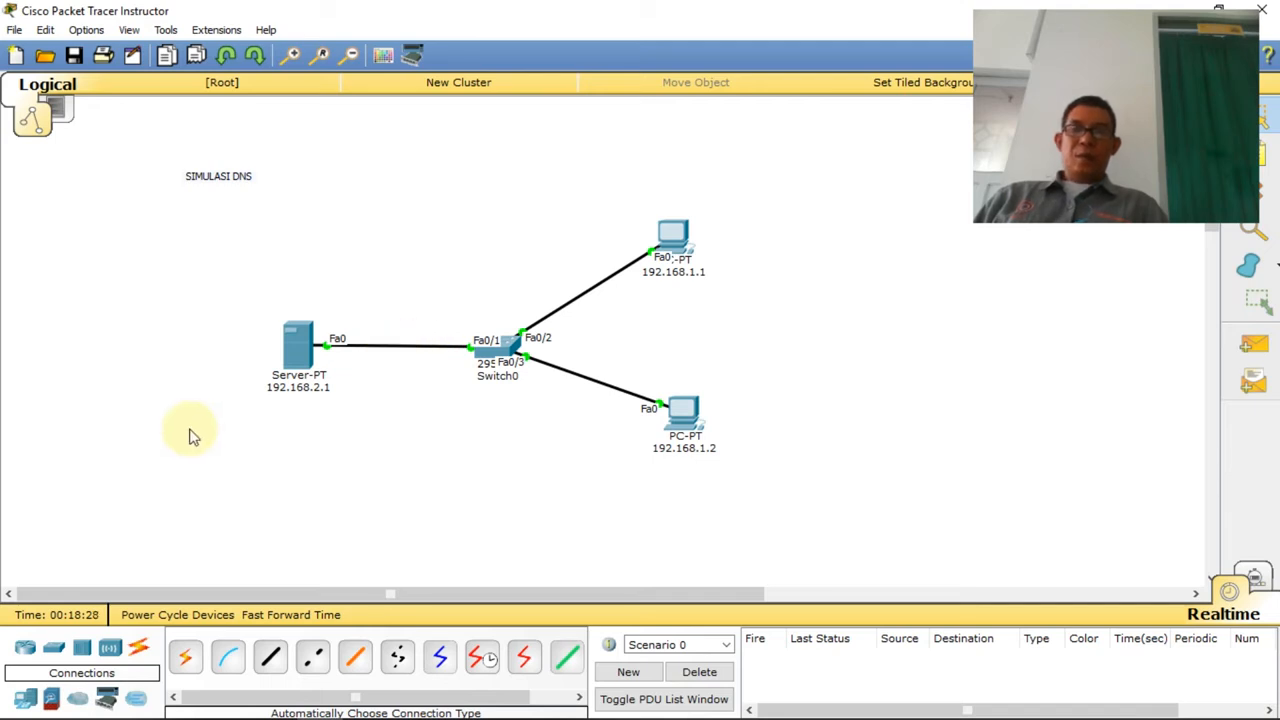
# Step: Change the server's label in the workspace to 192.168.1.3
pyautogui.click(310, 389)
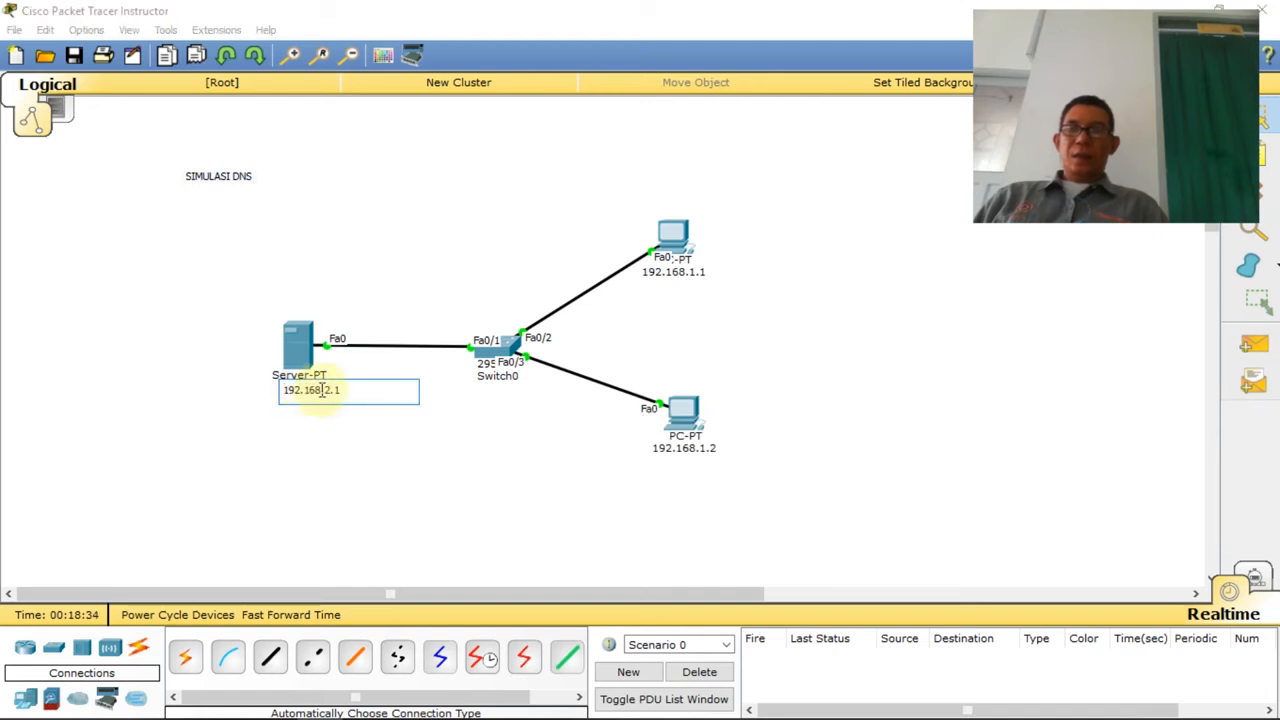
pyautogui.moveTo(331, 390); pyautogui.dragTo(325, 390)
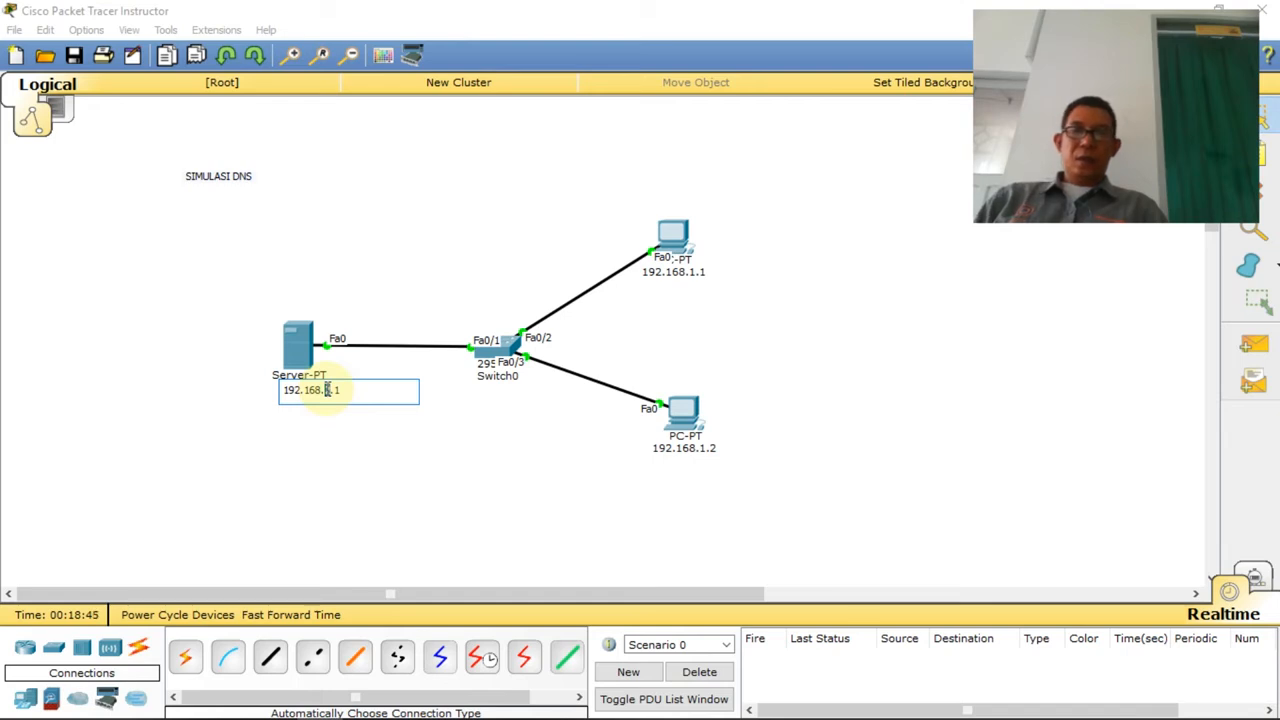
pyautogui.press('Delete')
pyautogui.press('Delete')
pyautogui.press('Delete')
pyautogui.write('1.3')
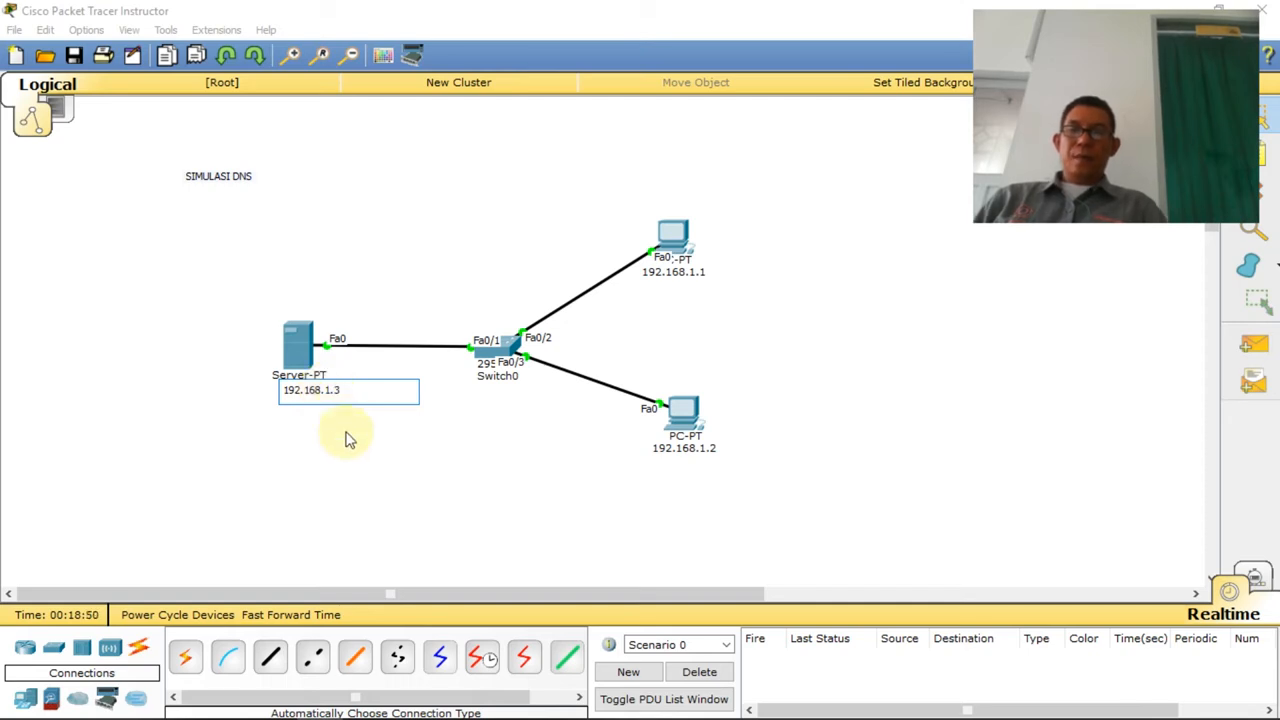
pyautogui.click(343, 432)
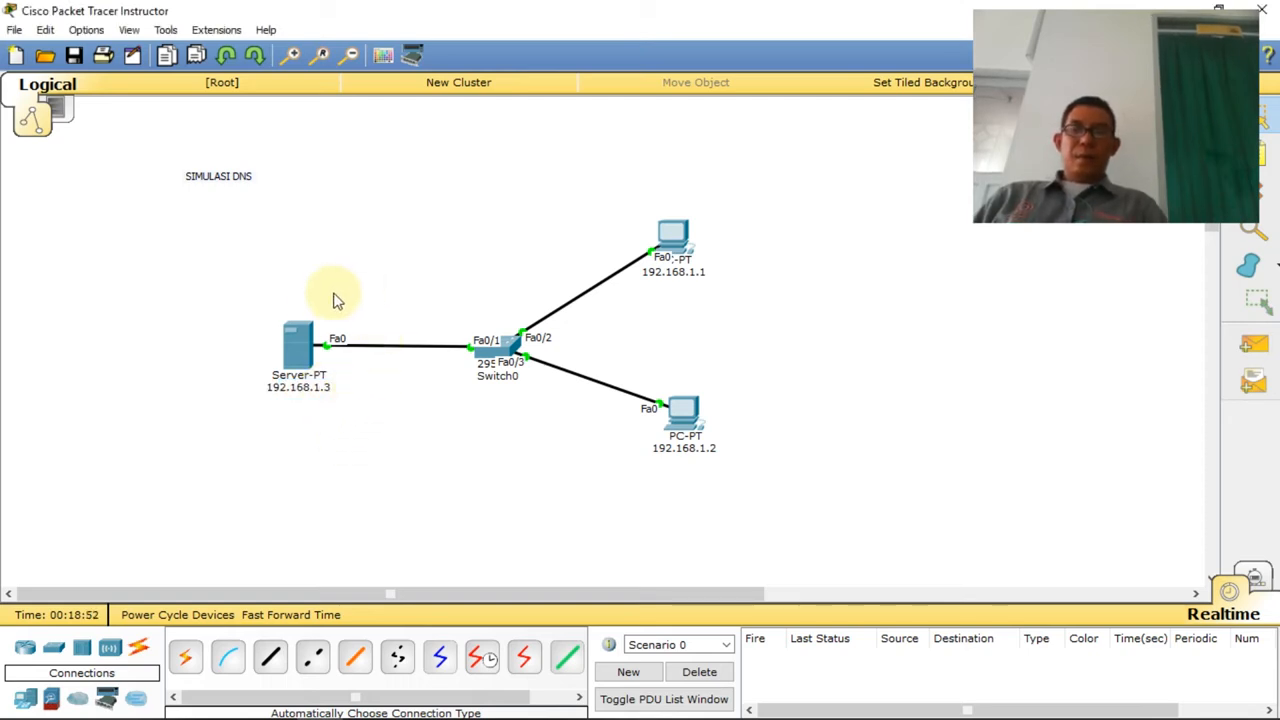
# Step: Set the server's static IP address to 192.168.1.3 in its IP Configuration
pyautogui.click(304, 343)
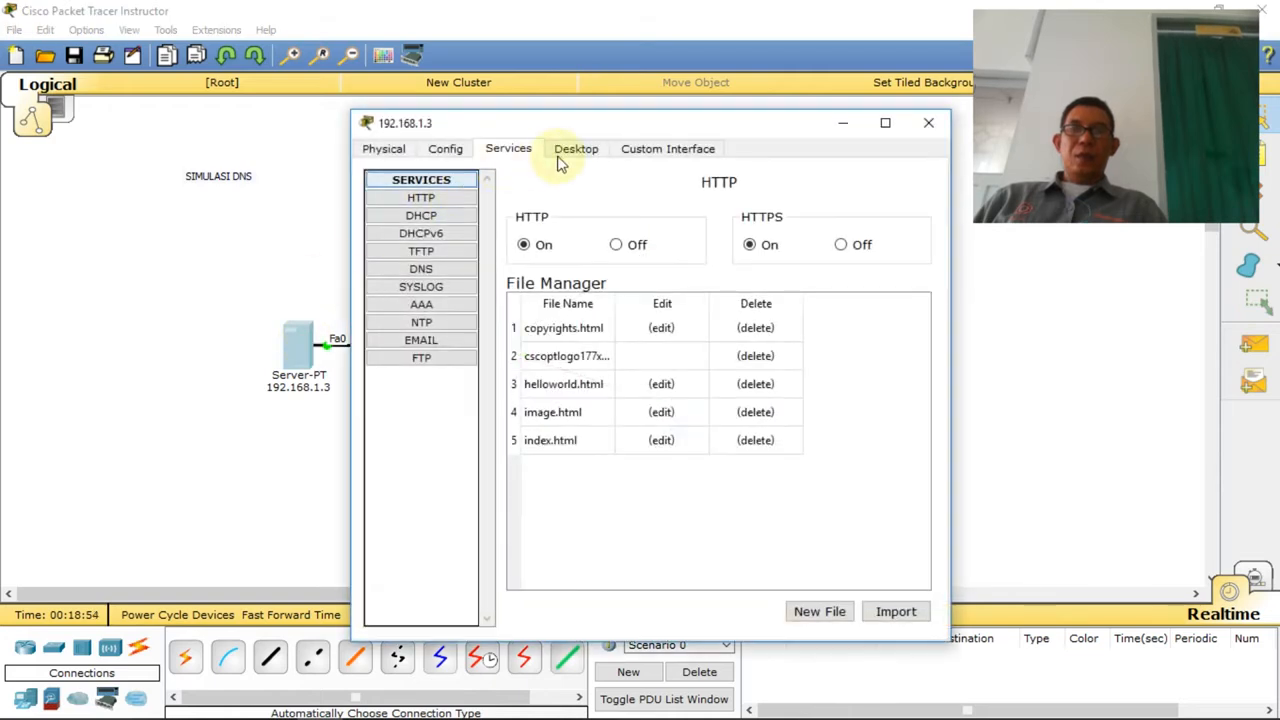
pyautogui.click(577, 149)
pyautogui.click(413, 240)
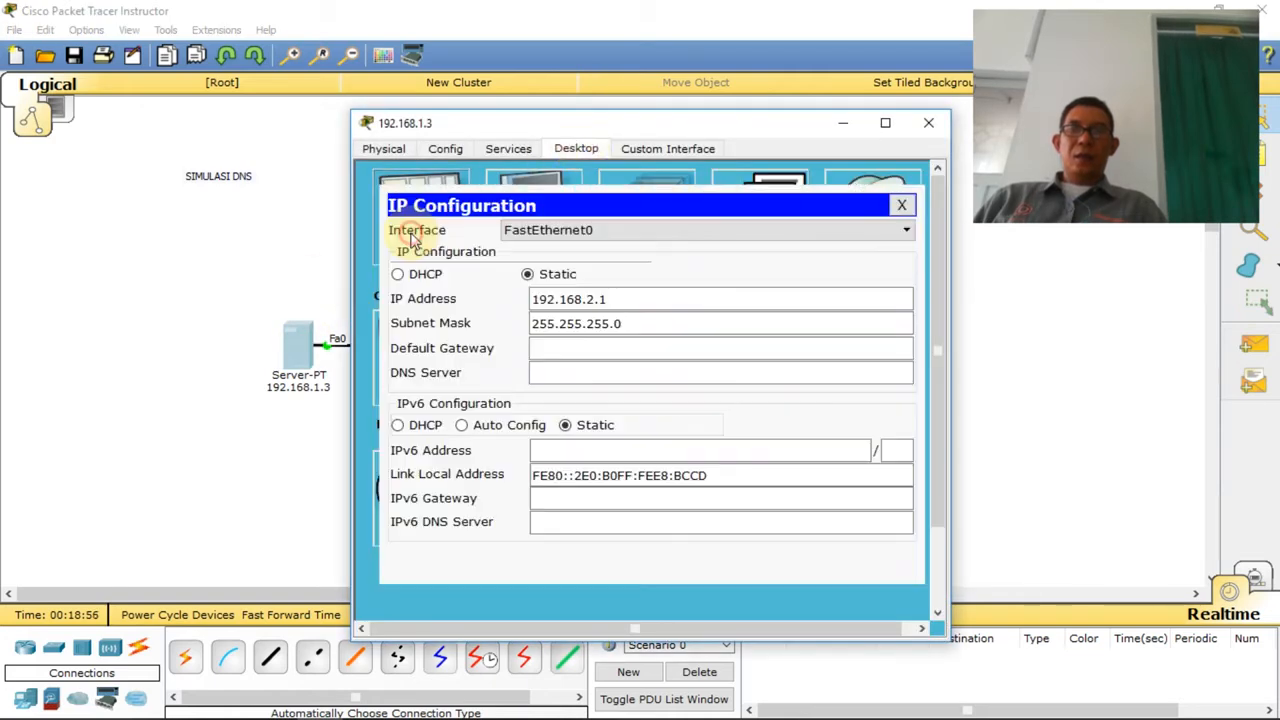
pyautogui.moveTo(585, 298); pyautogui.dragTo(621, 298)
pyautogui.write('1')
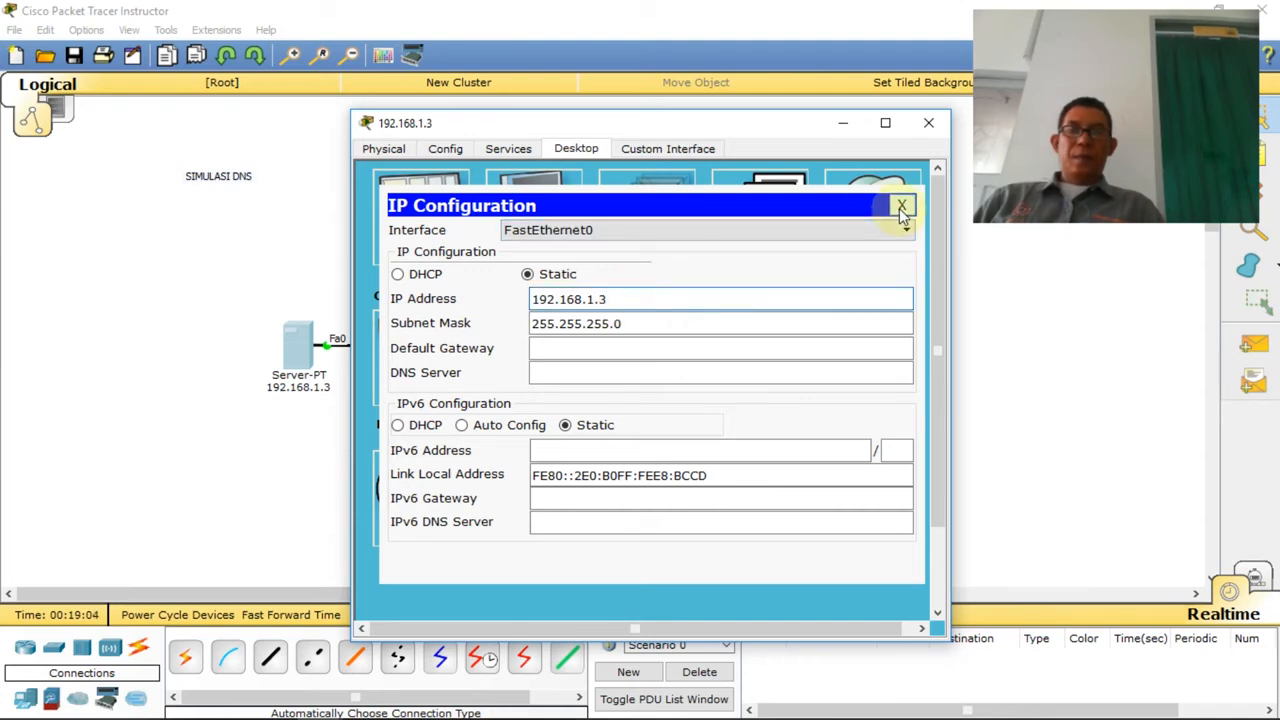
pyautogui.click(901, 207)
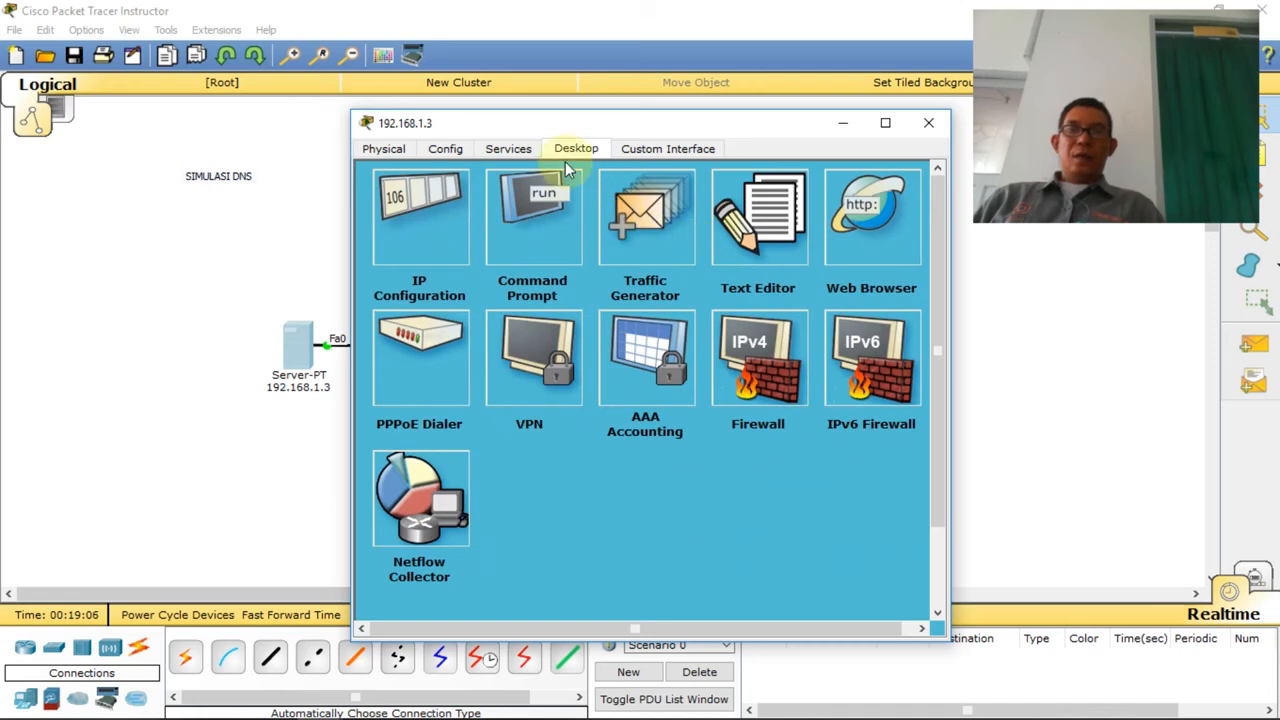
# Step: Remove the stitek.com record from the server's DNS service
pyautogui.click(510, 152)
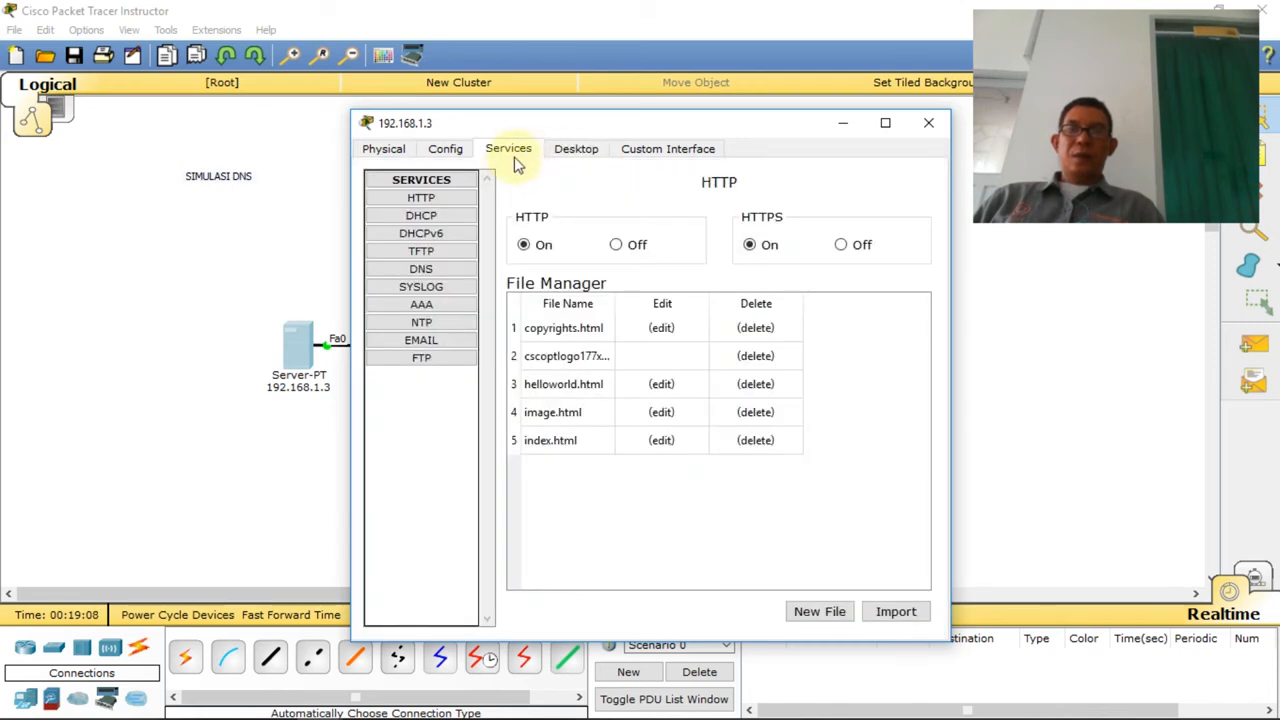
pyautogui.click(423, 269)
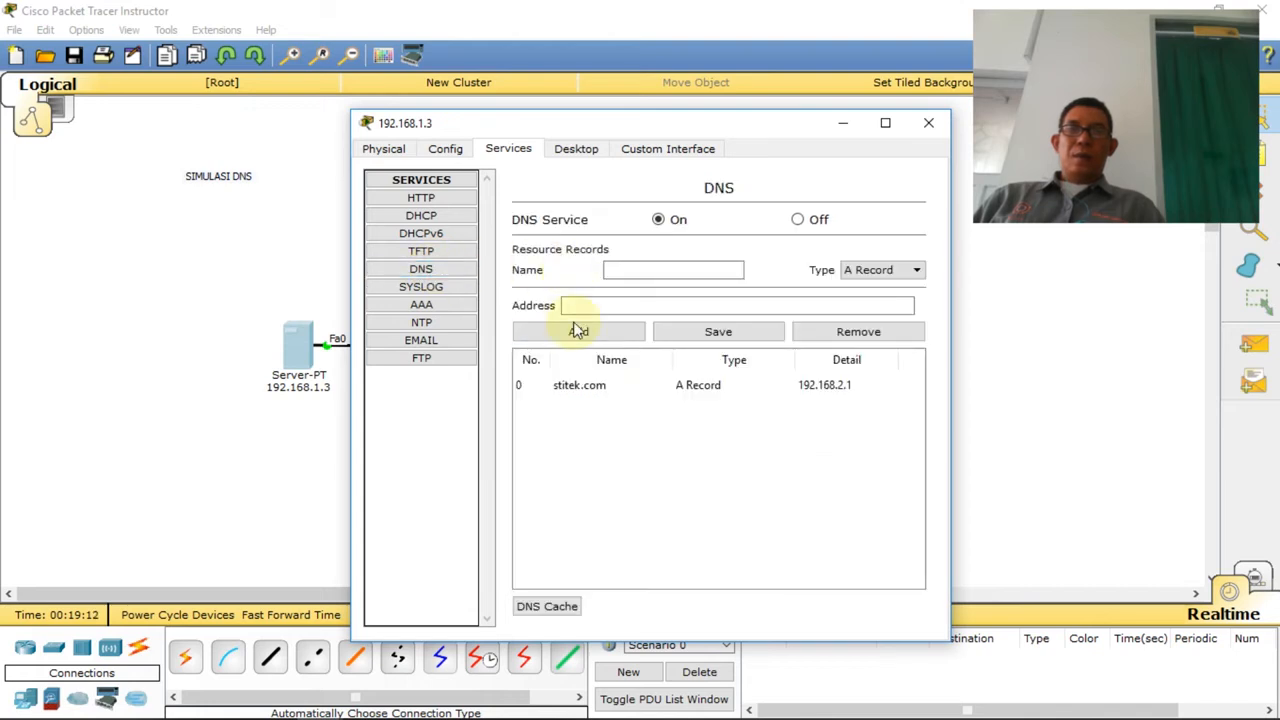
pyautogui.click(580, 390)
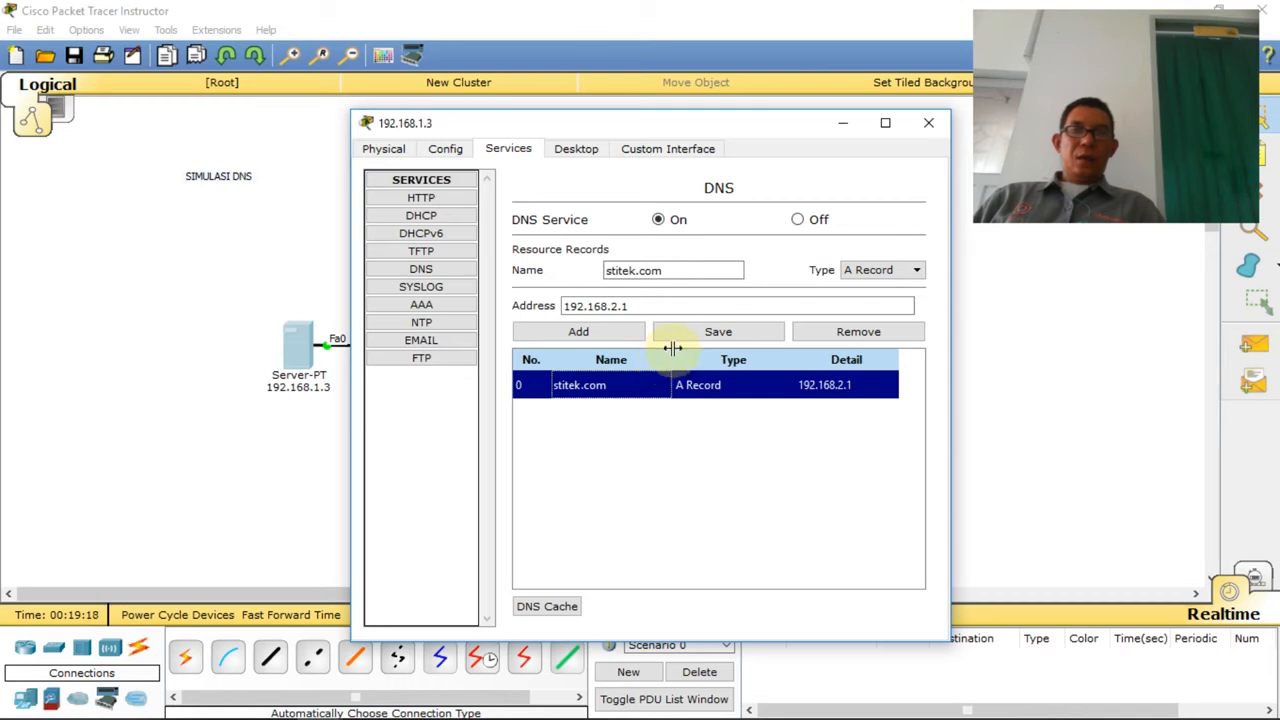
pyautogui.click(855, 330)
# Step: Add a DNS A record for stitek.com with address 192.168.1.3 and close the server's configuration
pyautogui.click(694, 277)
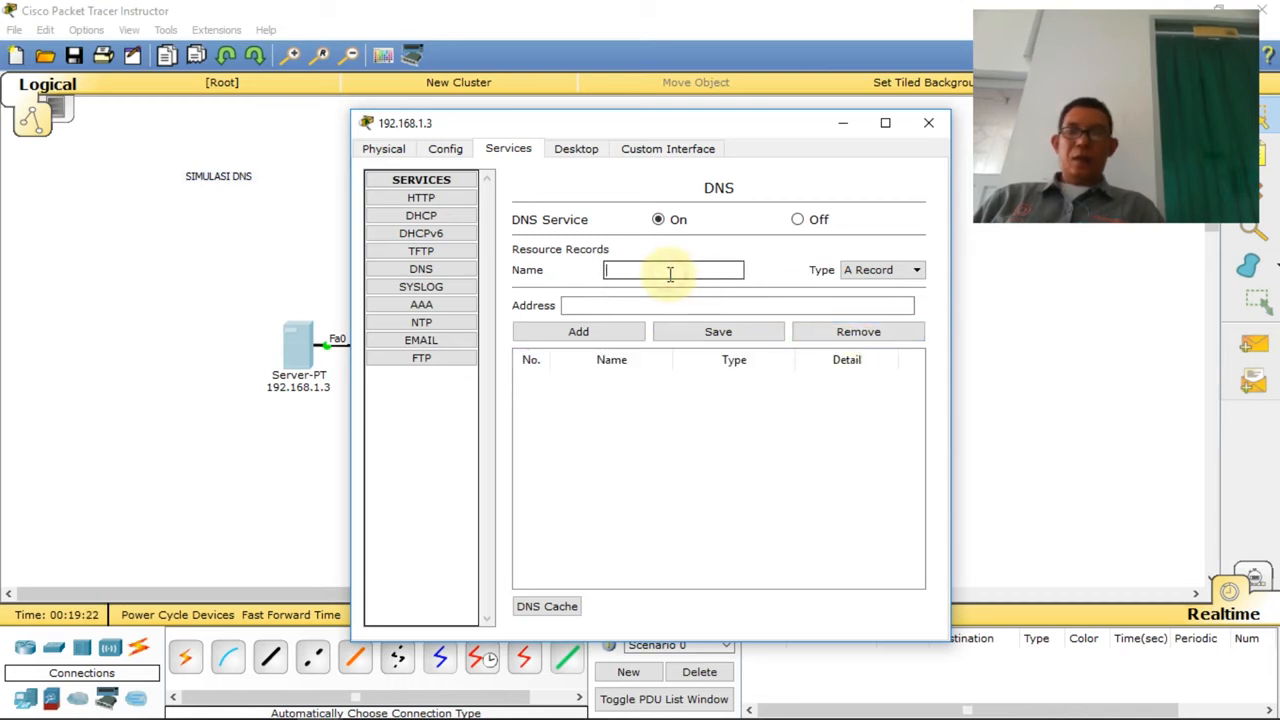
pyautogui.write('stitek.com')
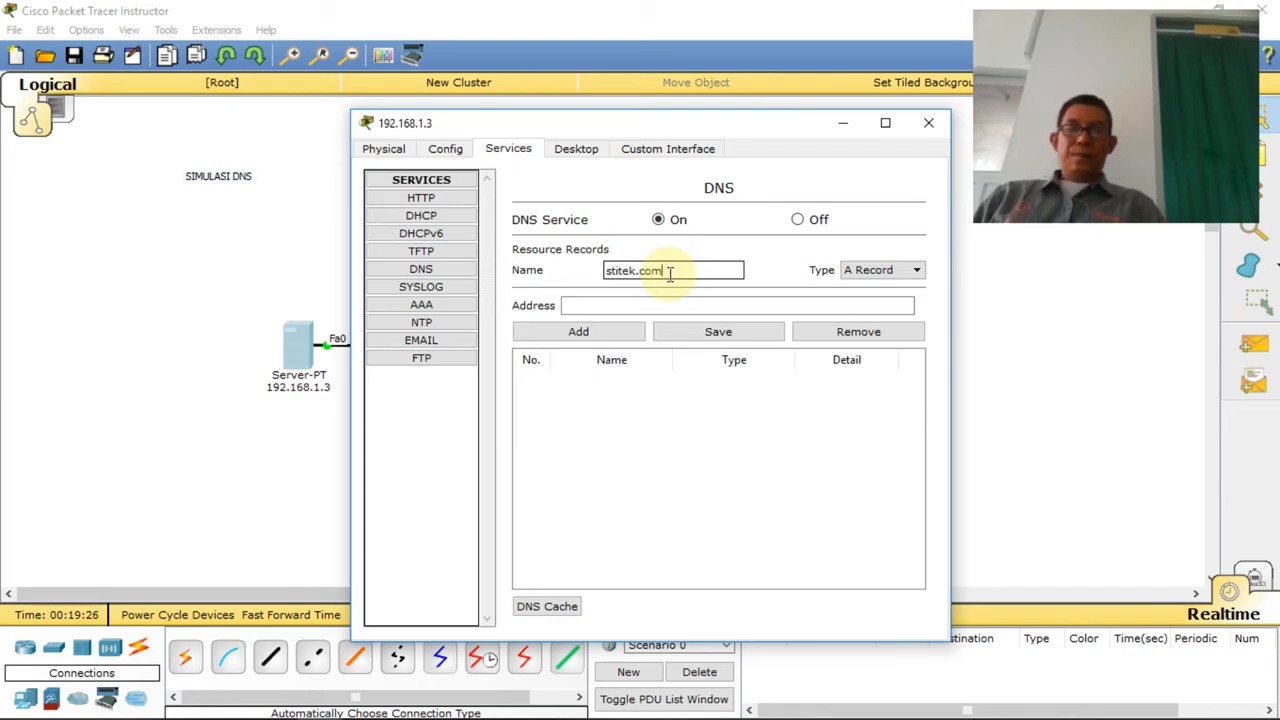
pyautogui.click(597, 305)
pyautogui.write('192.168.1.')
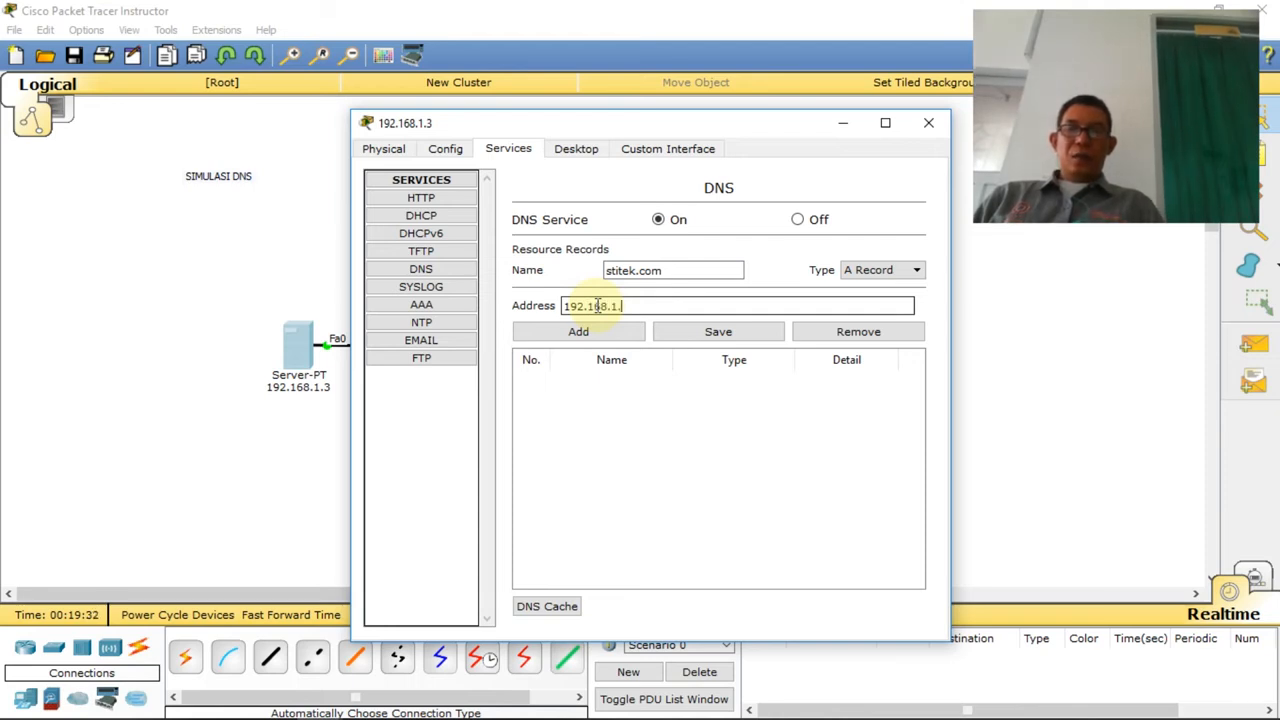
pyautogui.write('3')
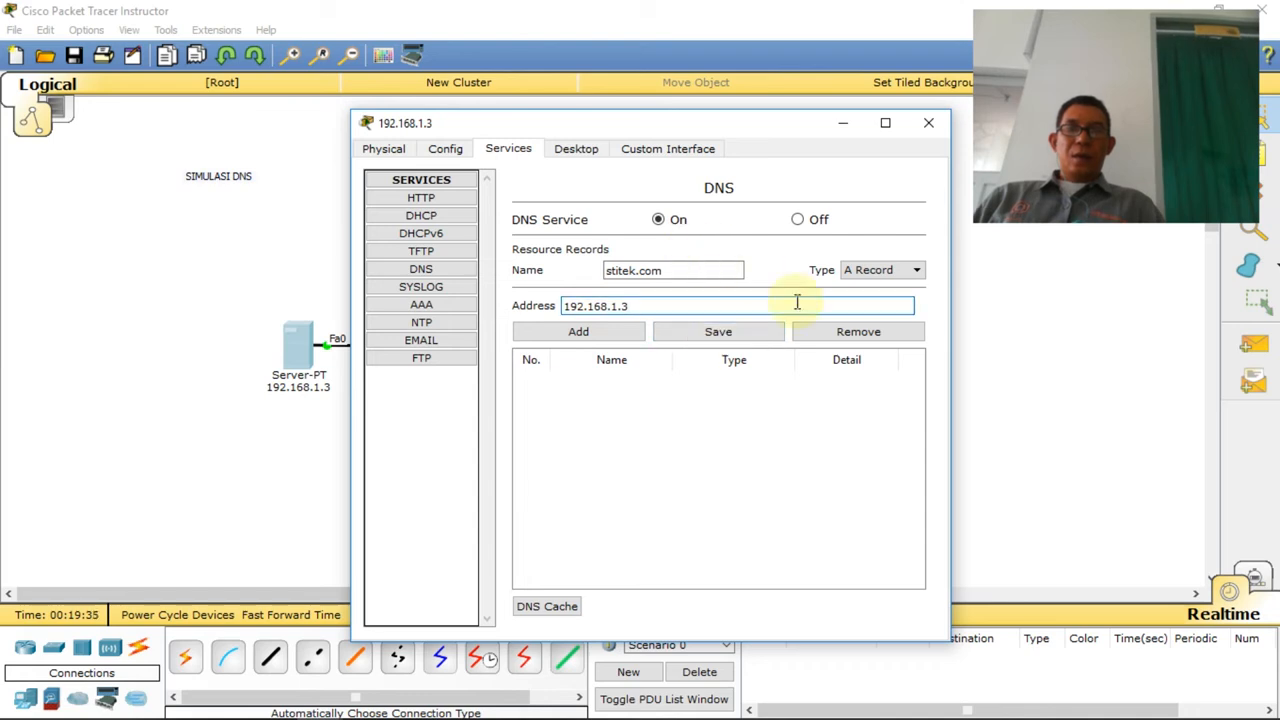
pyautogui.click(614, 333)
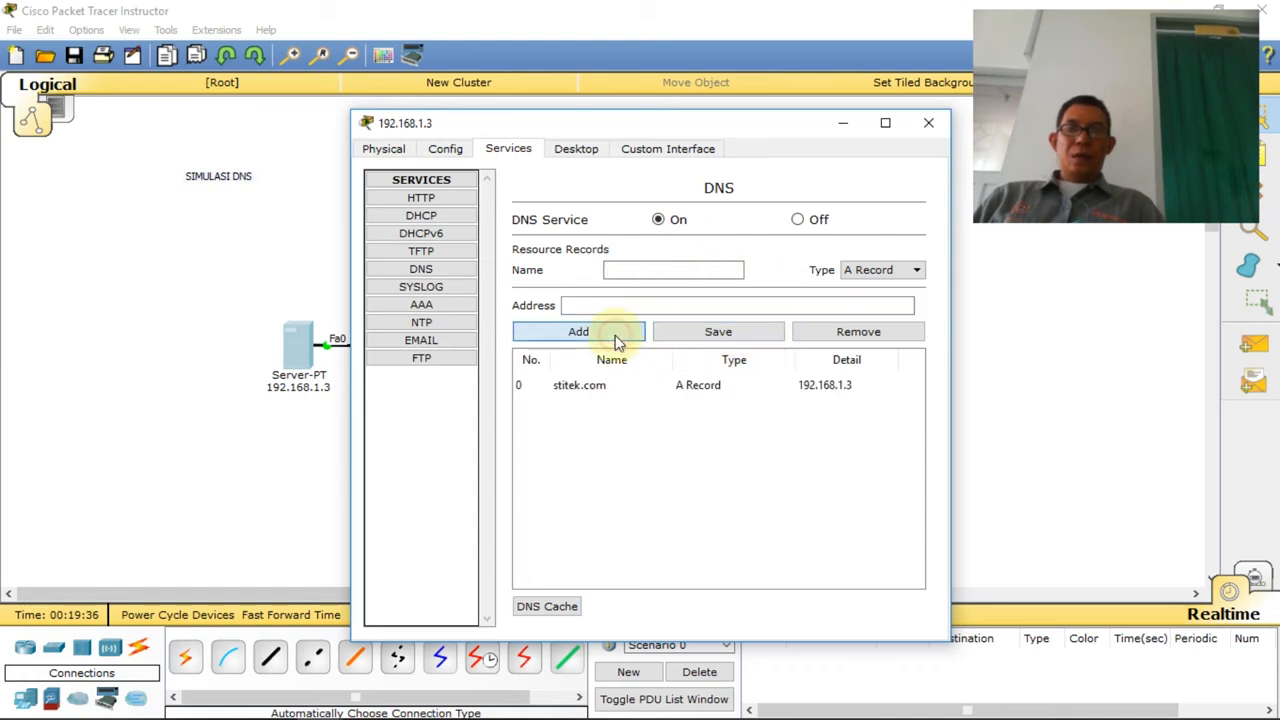
pyautogui.click(928, 125)
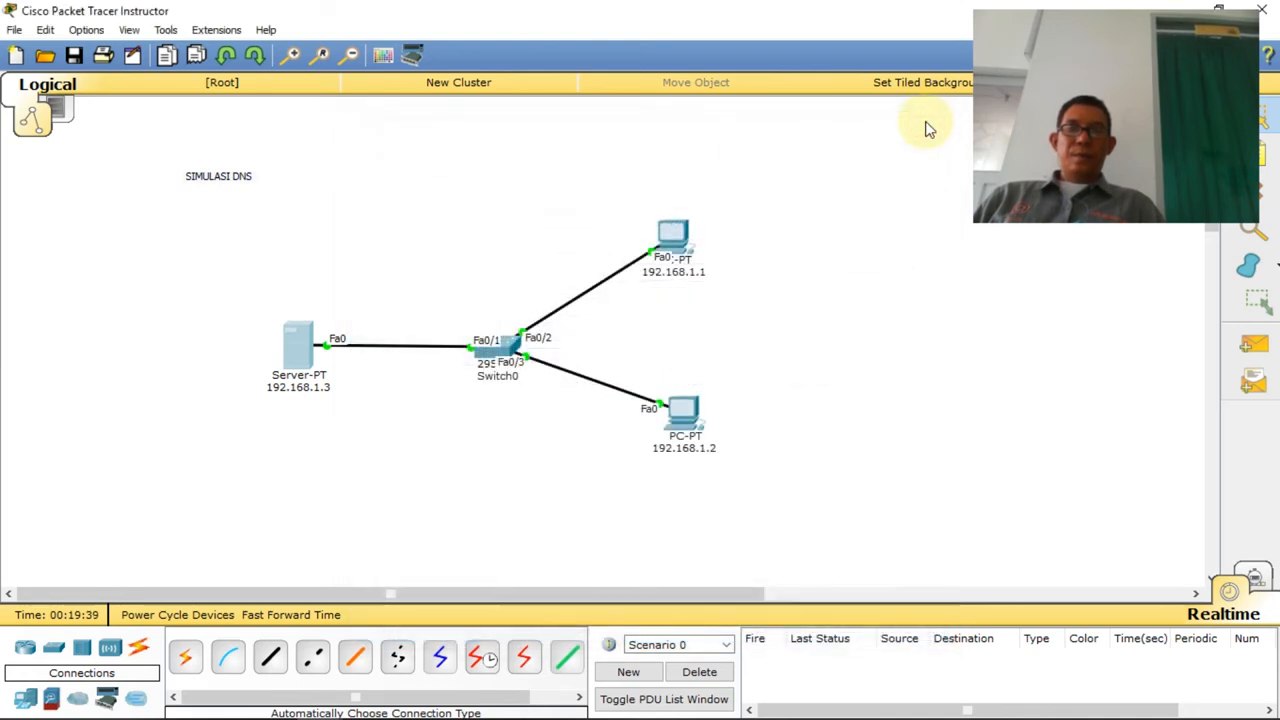
# Step: Set the upper PC's default gateway and DNS server to 192.168.1.3 and close its configuration
pyautogui.click(676, 252)
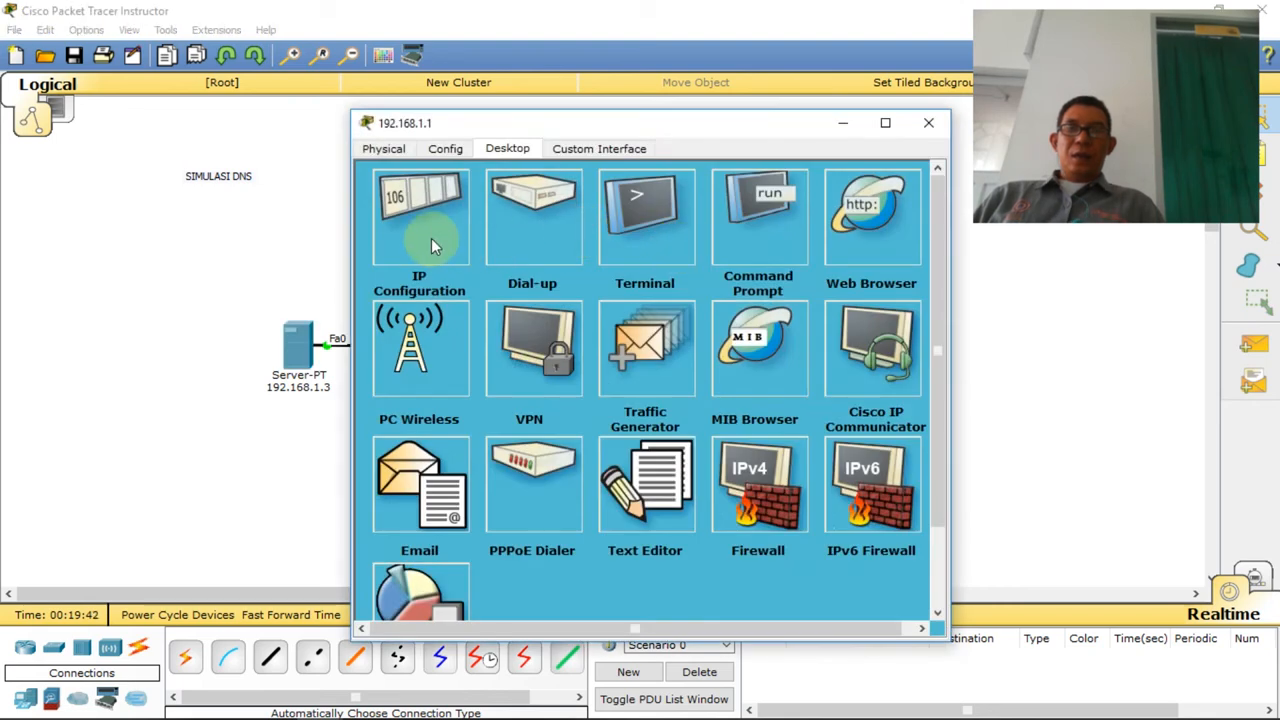
pyautogui.click(431, 238)
pyautogui.click(572, 307)
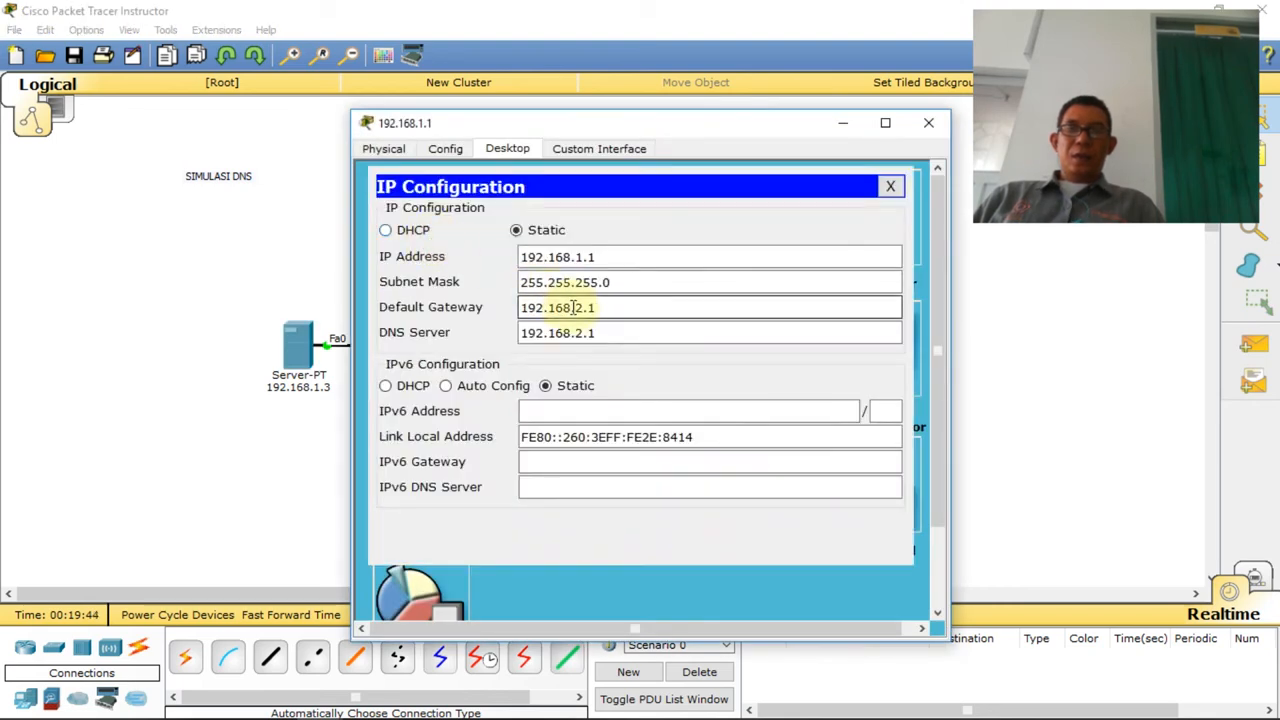
pyautogui.moveTo(577, 310); pyautogui.dragTo(640, 308)
pyautogui.write('1.2')
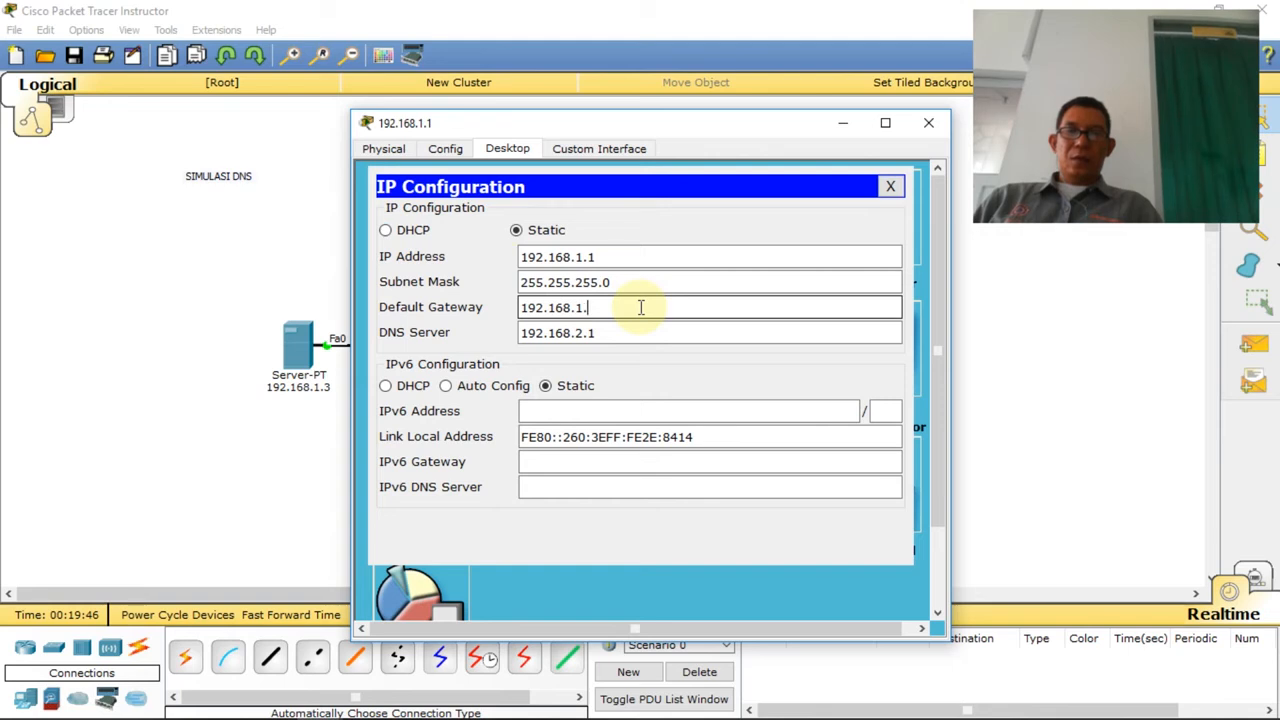
pyautogui.click(578, 333)
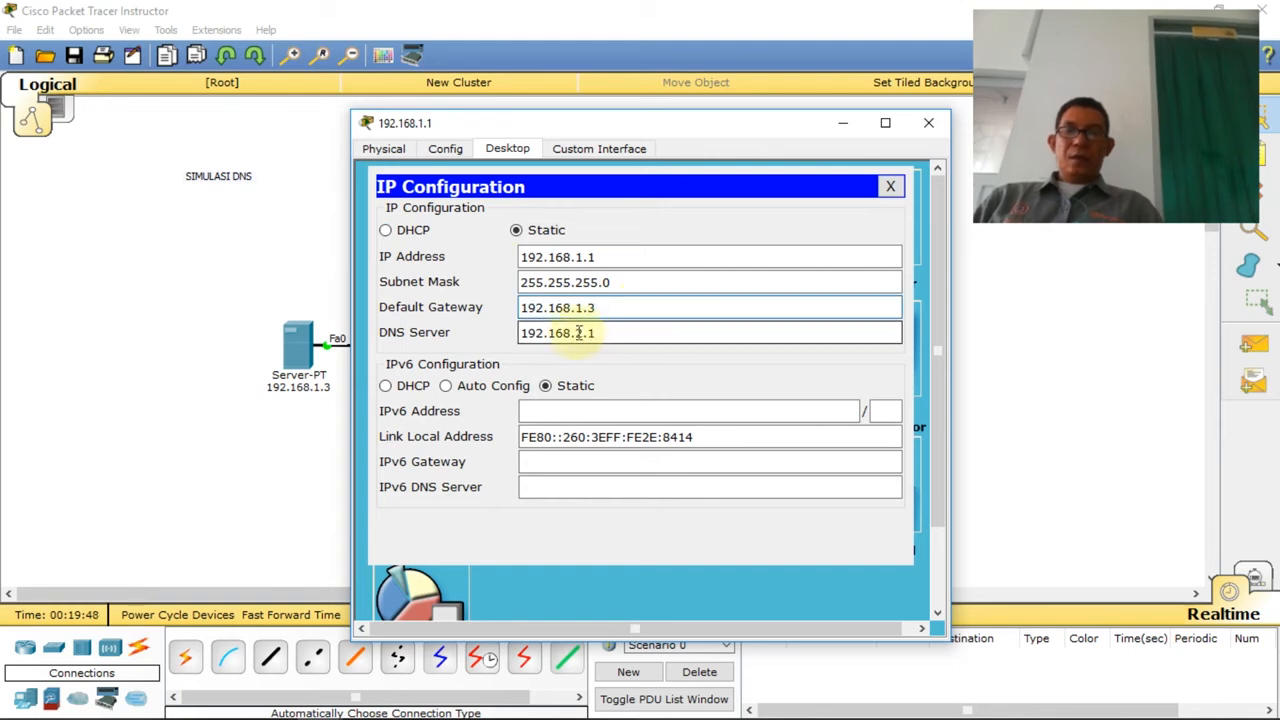
pyautogui.moveTo(573, 333); pyautogui.dragTo(647, 336)
pyautogui.write('.')
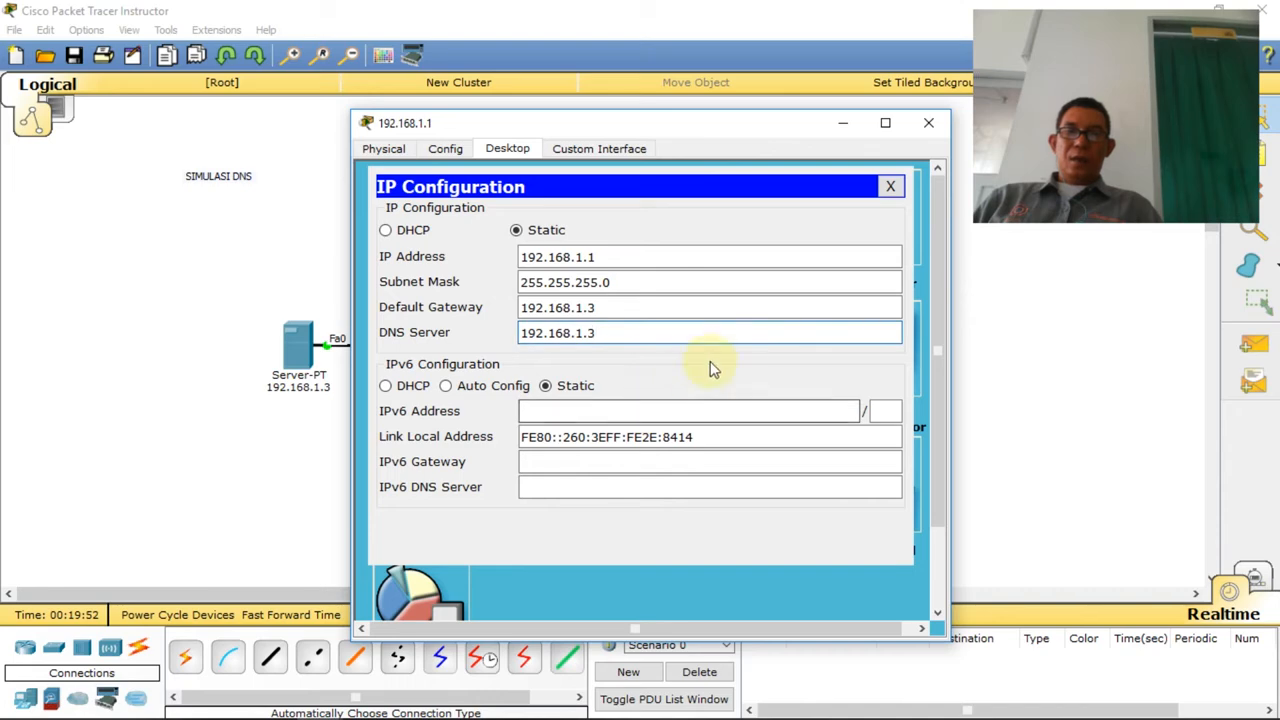
pyautogui.click(890, 186)
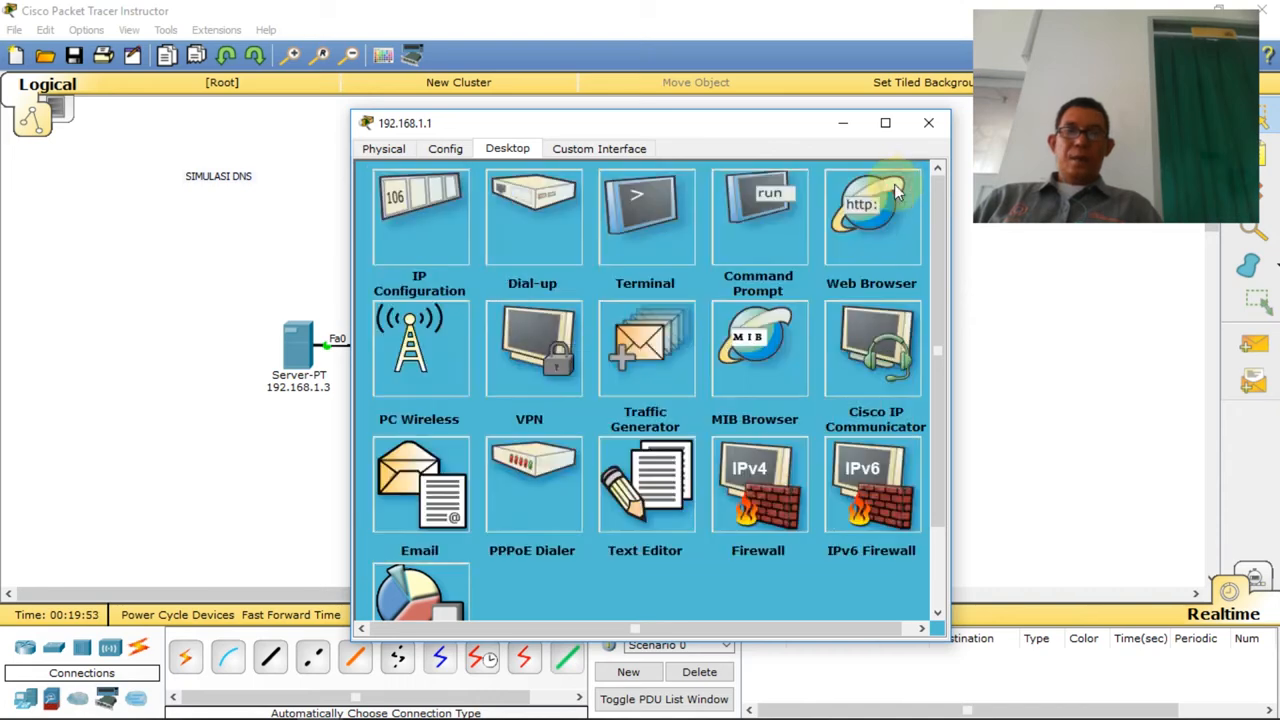
pyautogui.click(928, 122)
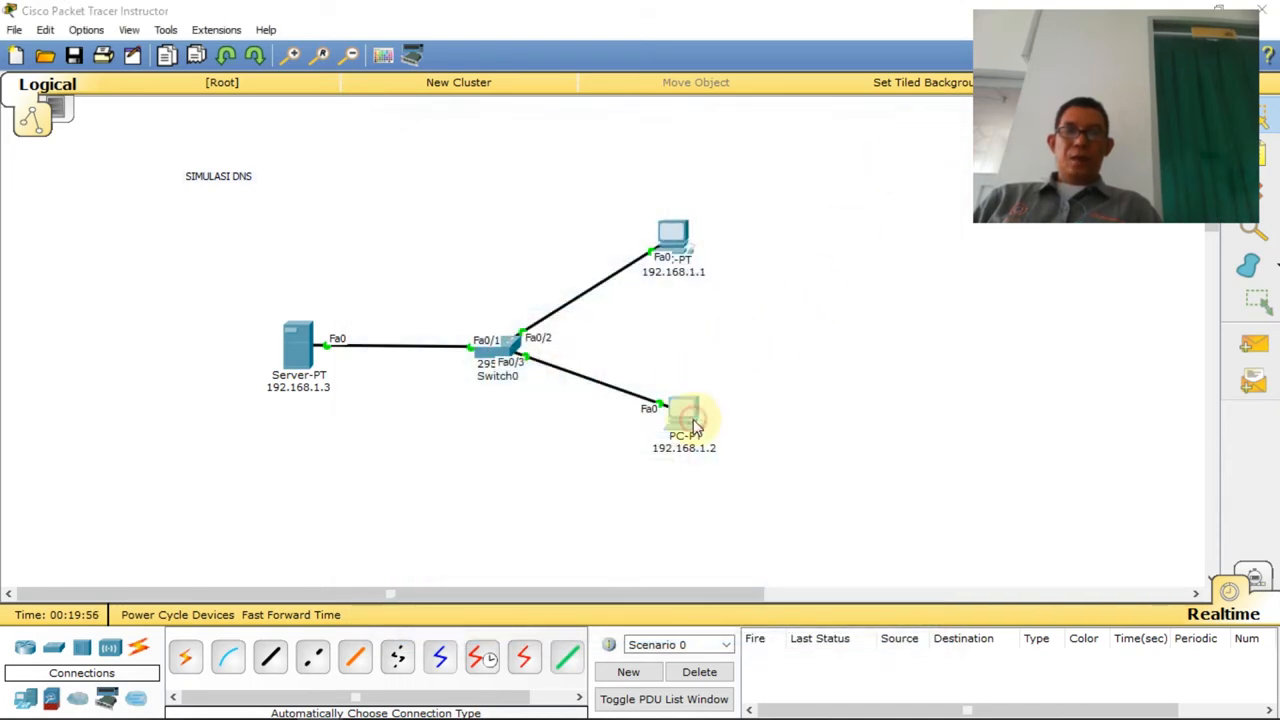
# Step: Set the lower PC's default gateway to 192.168.1.3 in its static IP configuration
pyautogui.click(698, 426)
pyautogui.click(447, 245)
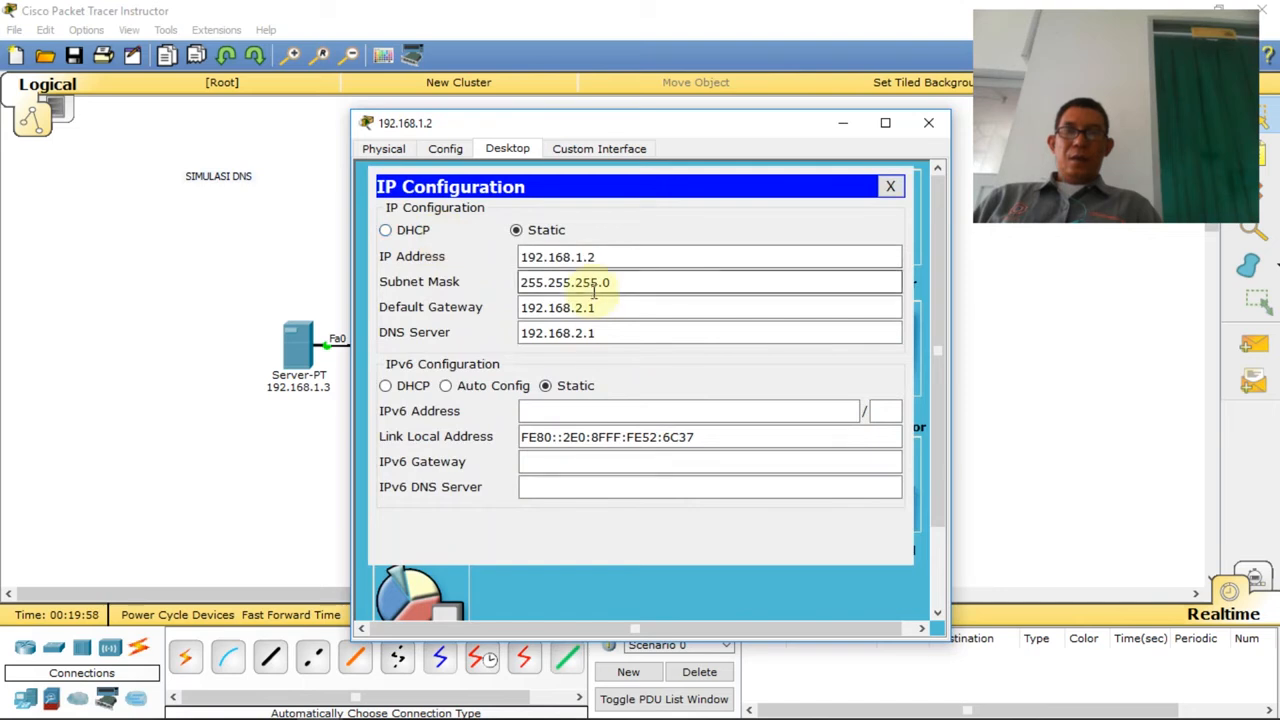
pyautogui.moveTo(600, 307); pyautogui.dragTo(513, 316)
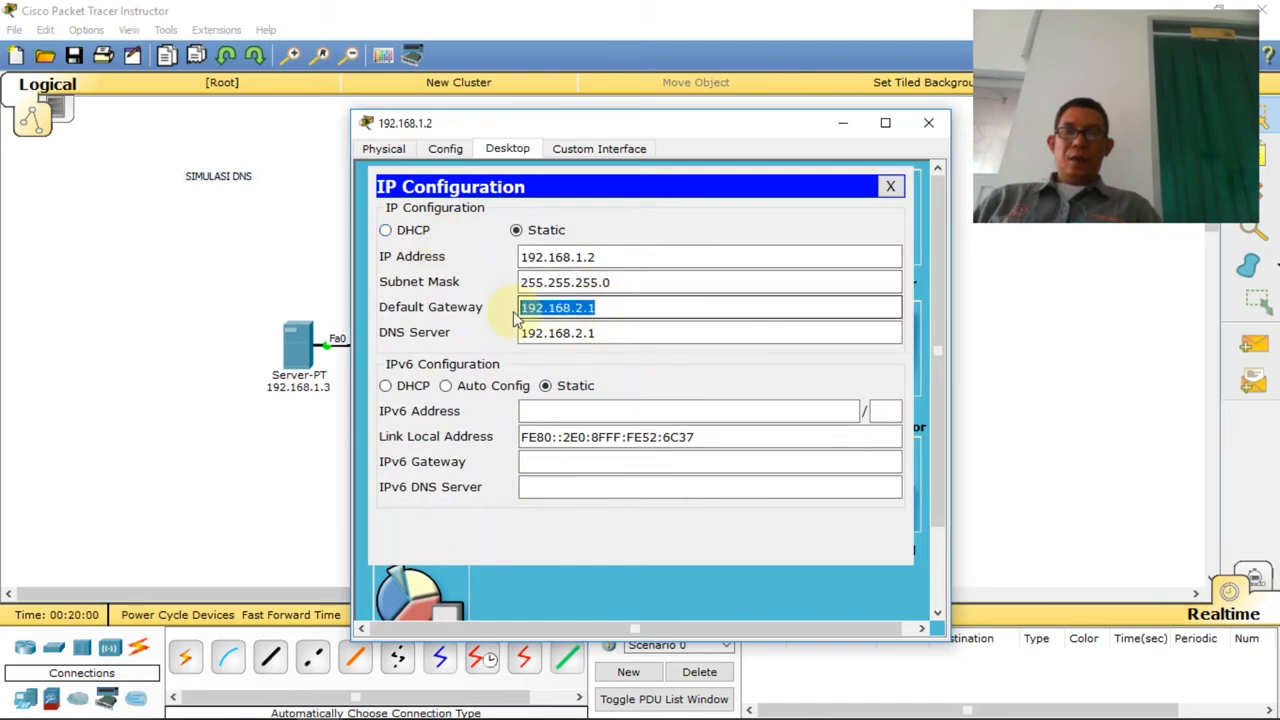
pyautogui.press('Right')
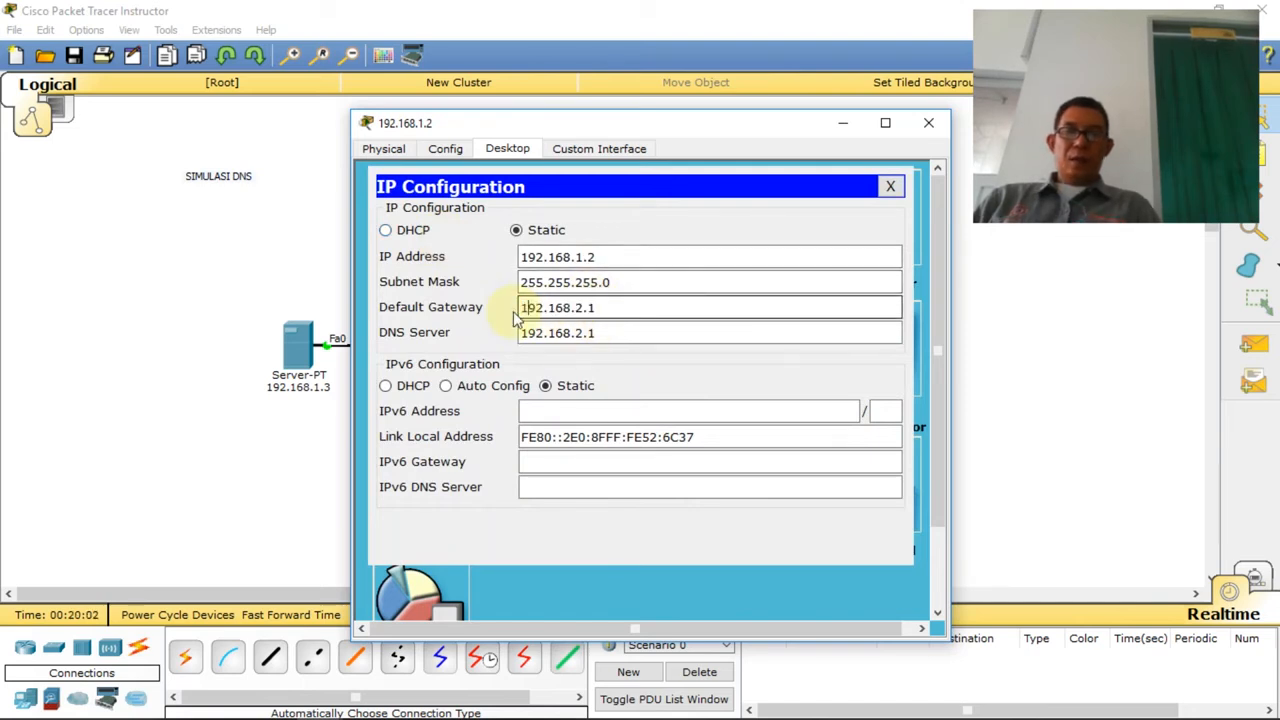
pyautogui.click(612, 307)
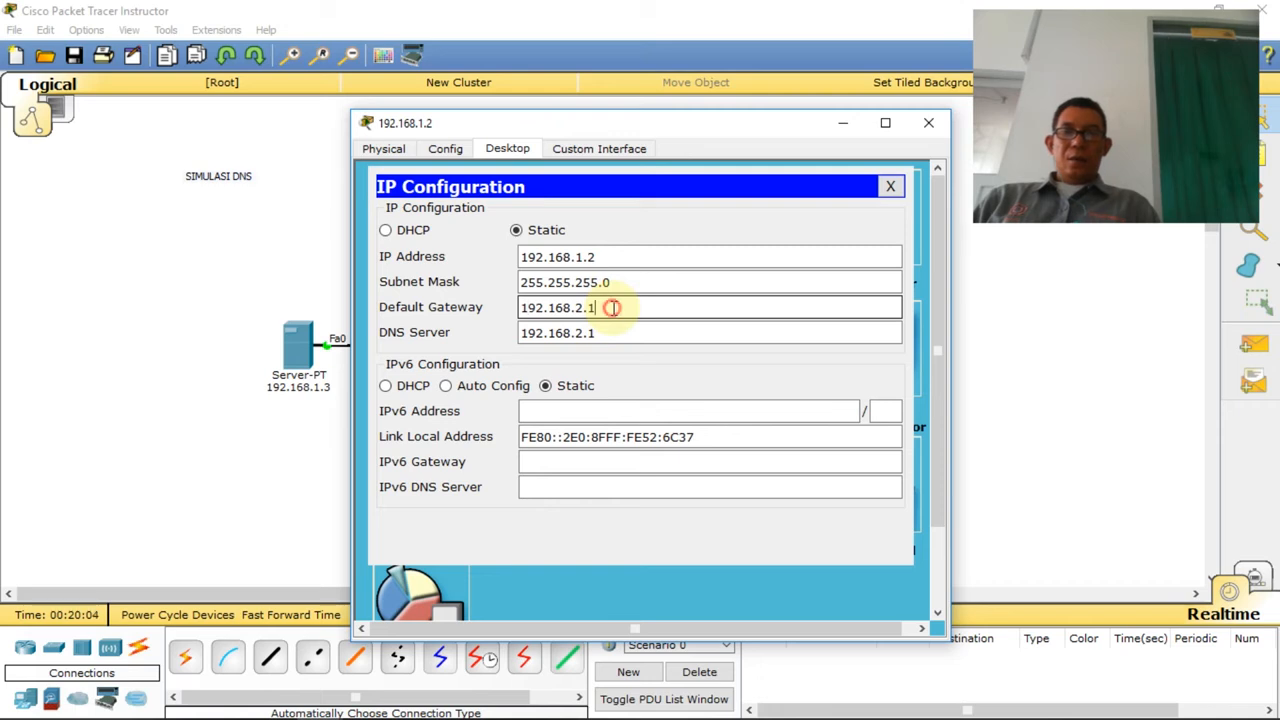
pyautogui.press('BackSpace')
pyautogui.press('BackSpace')
pyautogui.press('BackSpace')
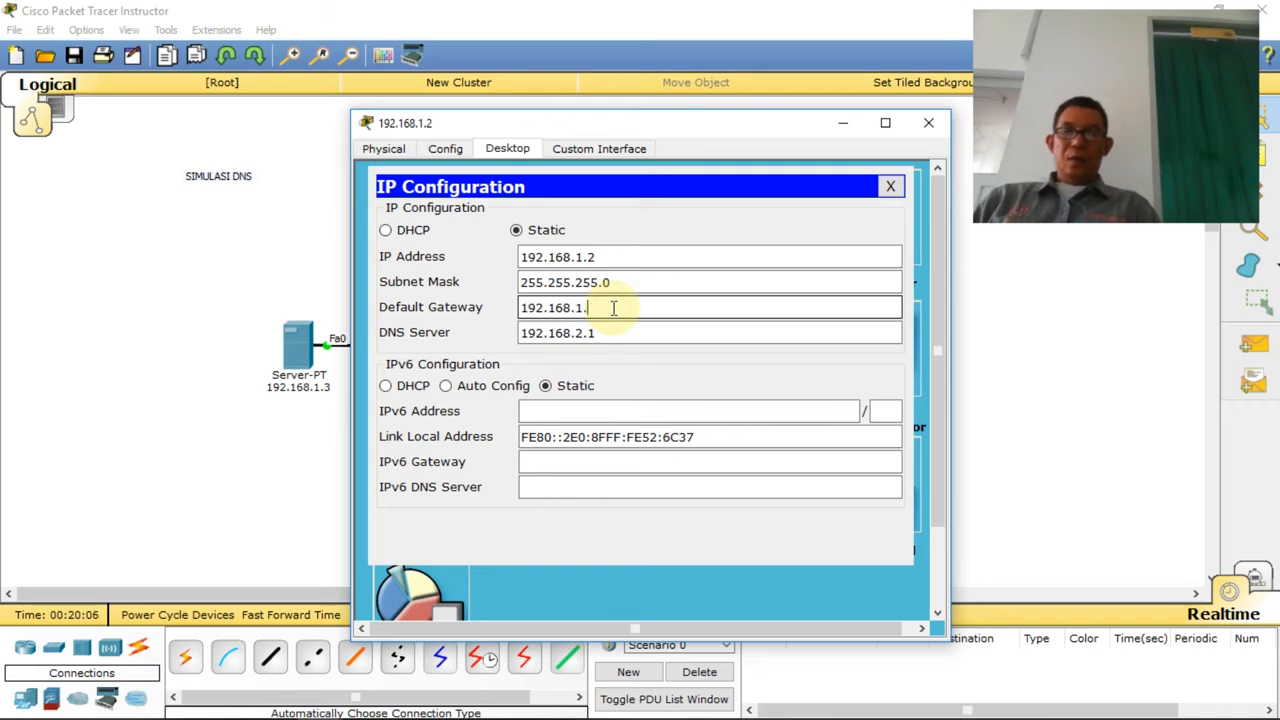
# Step: Set the lower PC's DNS server to 192.168.1.3 and close its configuration
pyautogui.click(582, 335)
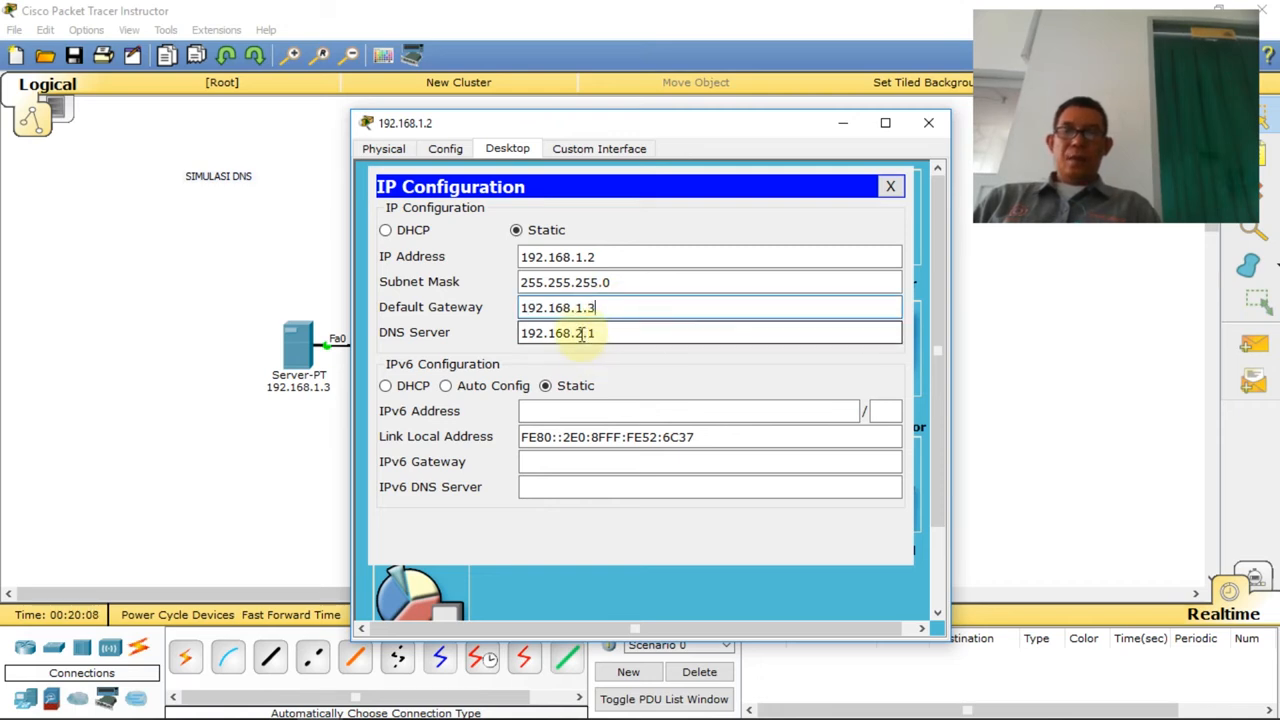
pyautogui.moveTo(578, 335); pyautogui.dragTo(617, 331)
pyautogui.press('BackSpace')
pyautogui.write('.3')
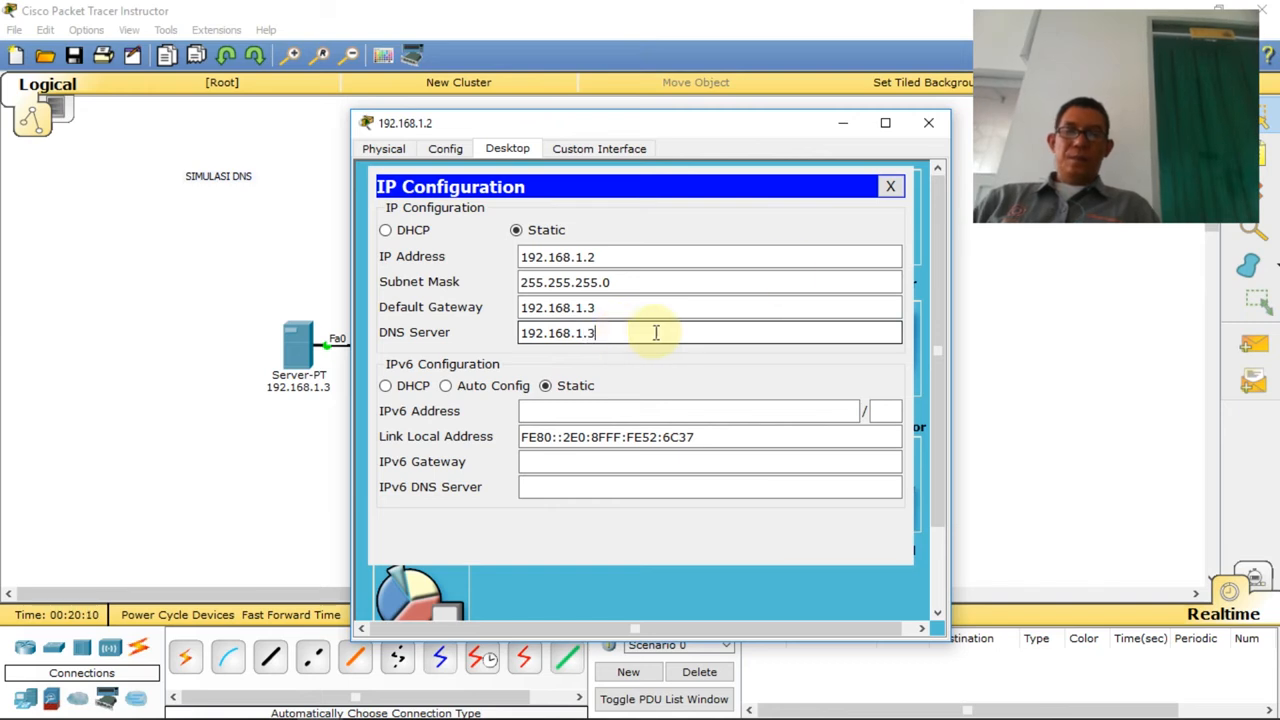
pyautogui.click(891, 188)
pyautogui.click(928, 122)
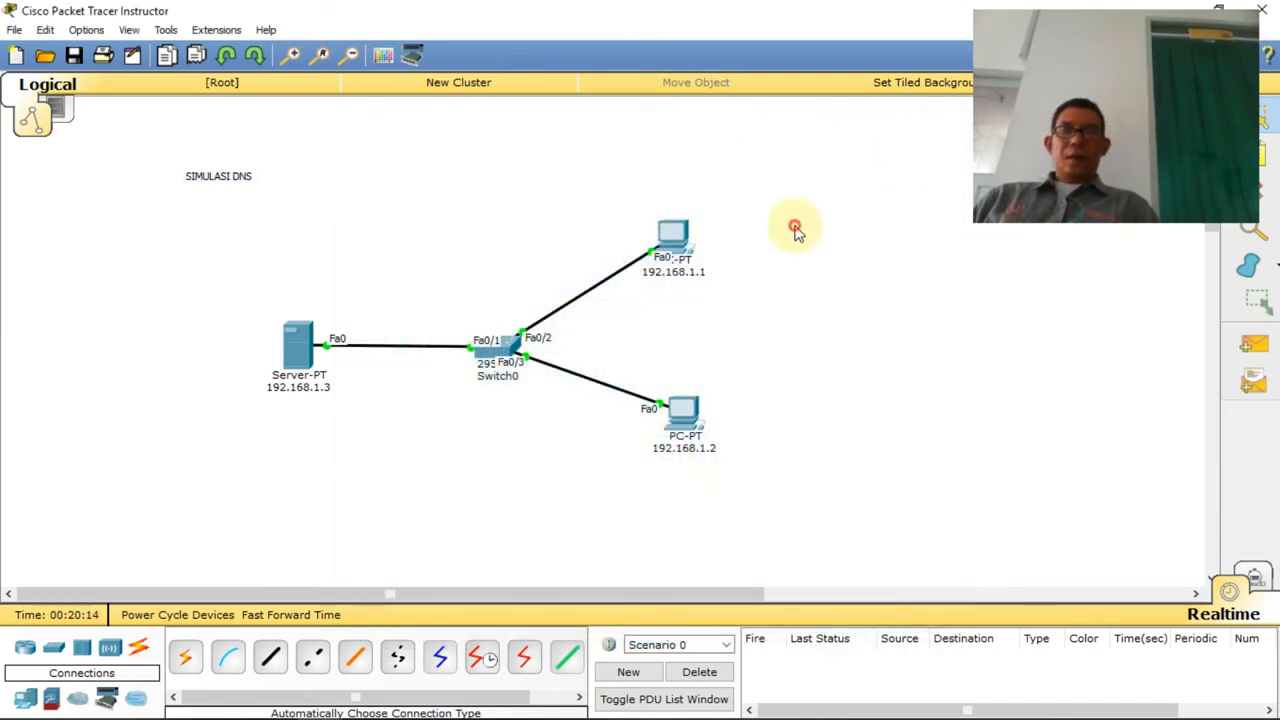
# Step: Ping 192.168.1.3 from the upper PC's Command Prompt
pyautogui.click(675, 235)
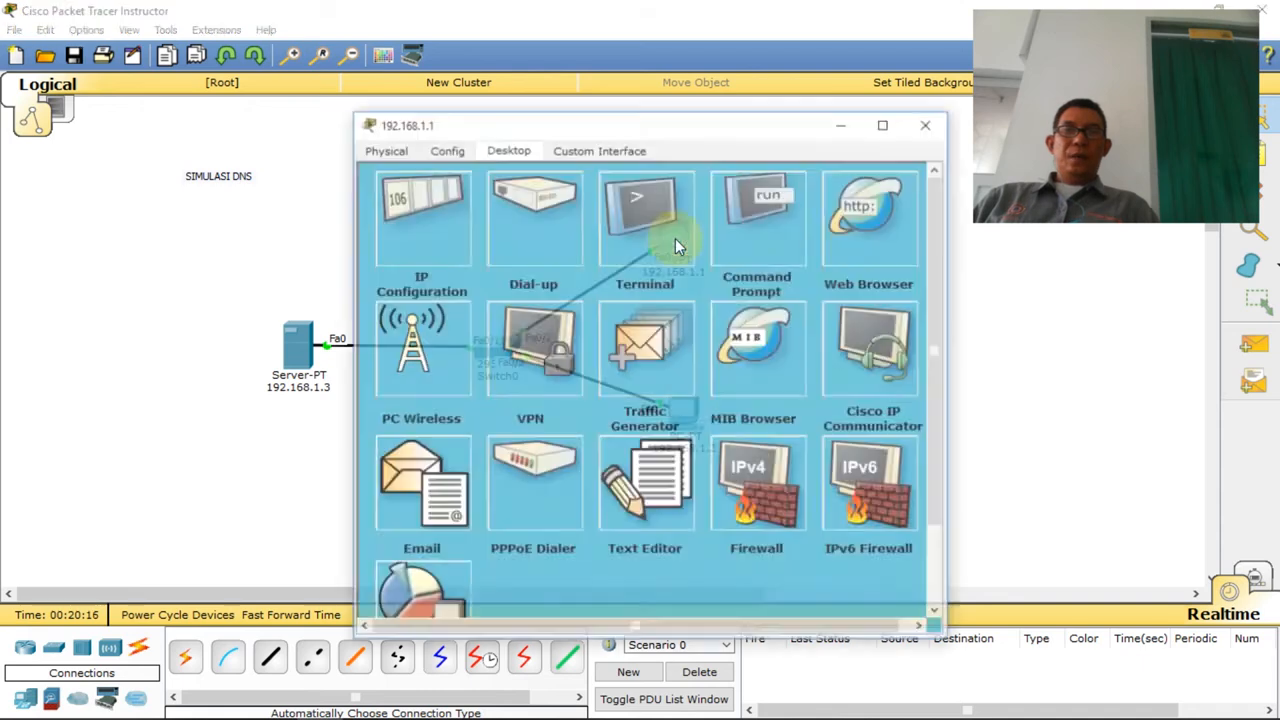
pyautogui.click(767, 209)
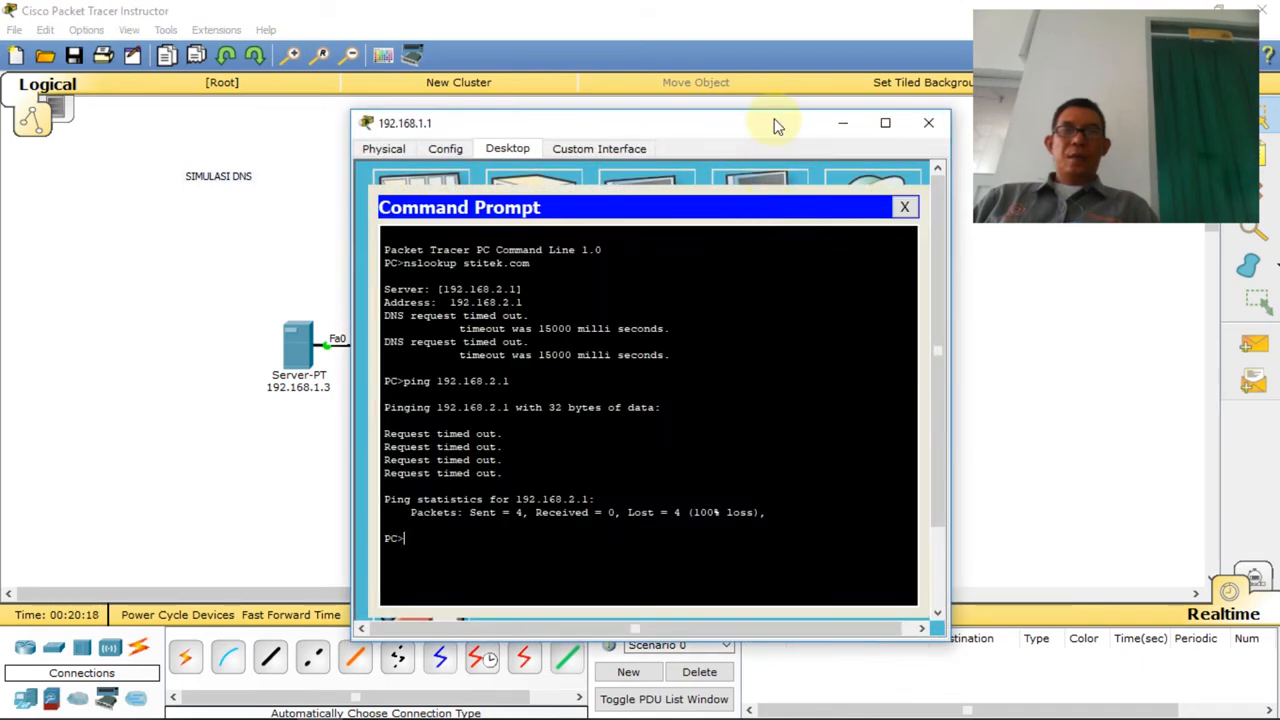
pyautogui.moveTo(771, 120); pyautogui.dragTo(993, 111)
pyautogui.press('Up')
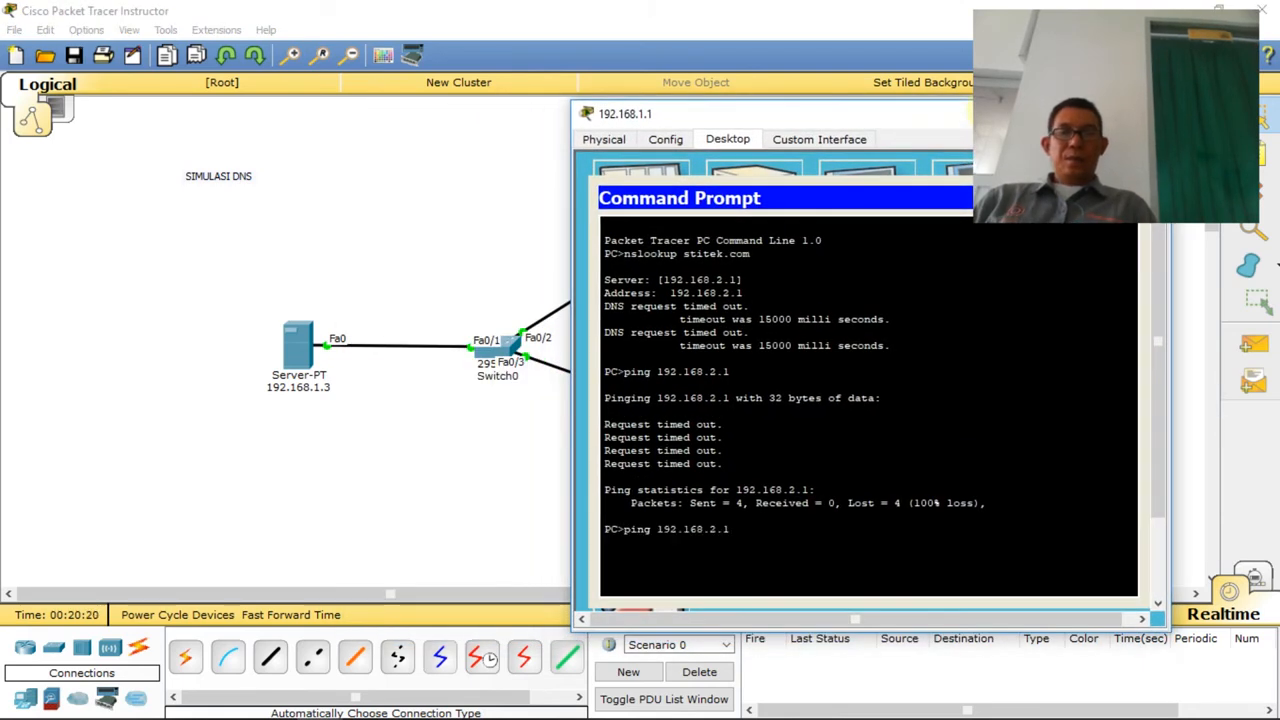
pyautogui.write('1.3')
pyautogui.press('Return')
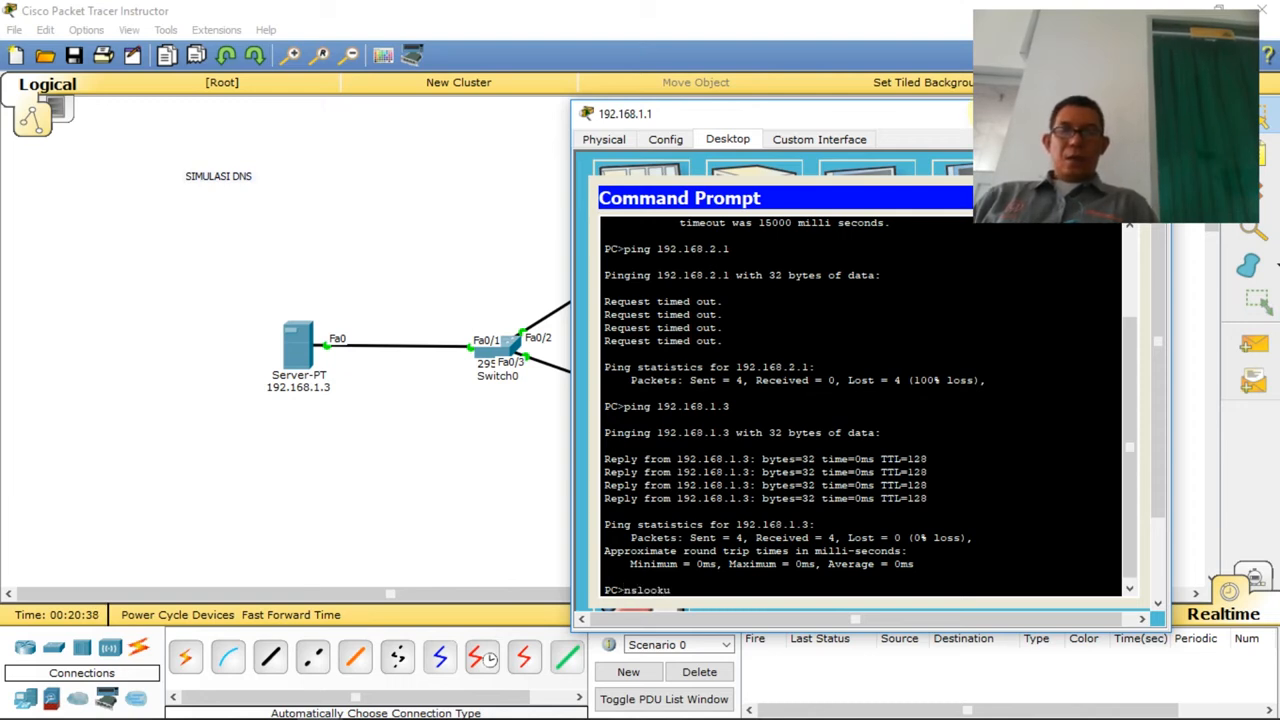
# Step: Run nslookup for stitek.com on the upper PC and close its Command Prompt and device window
pyautogui.write('stitek.com')
pyautogui.press('Return')
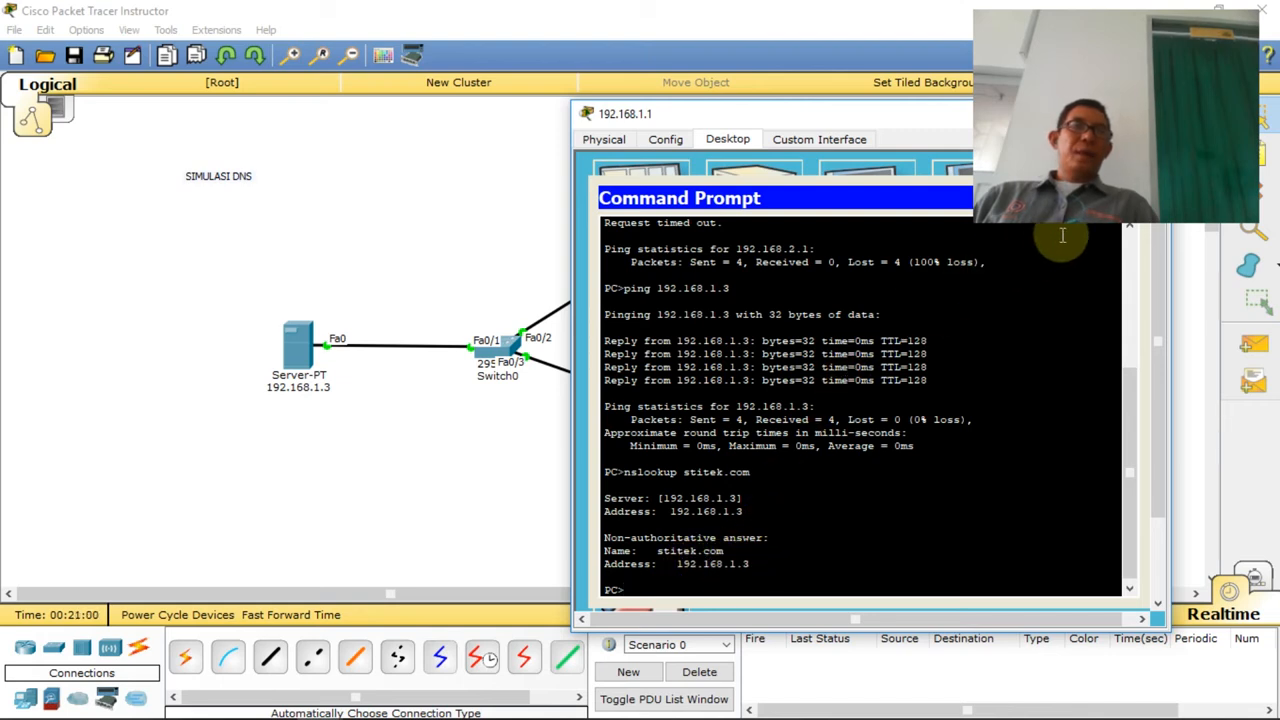
pyautogui.click(1127, 198)
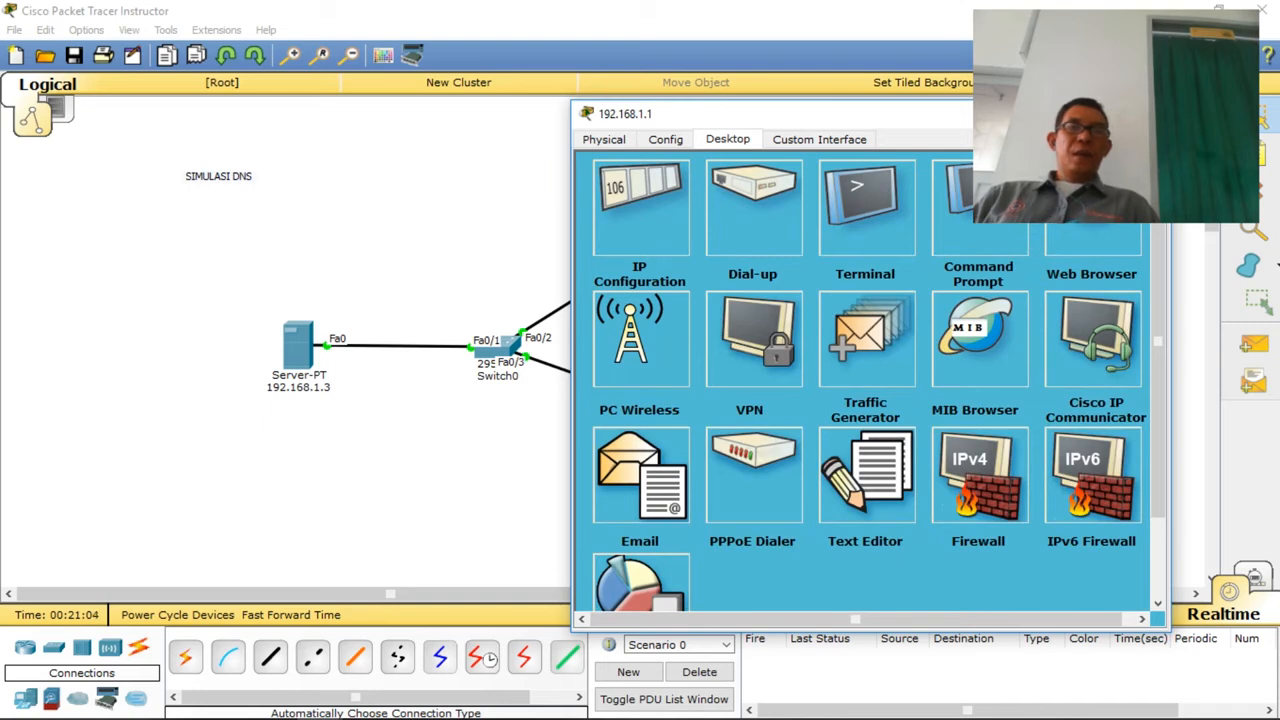
pyautogui.click(1148, 114)
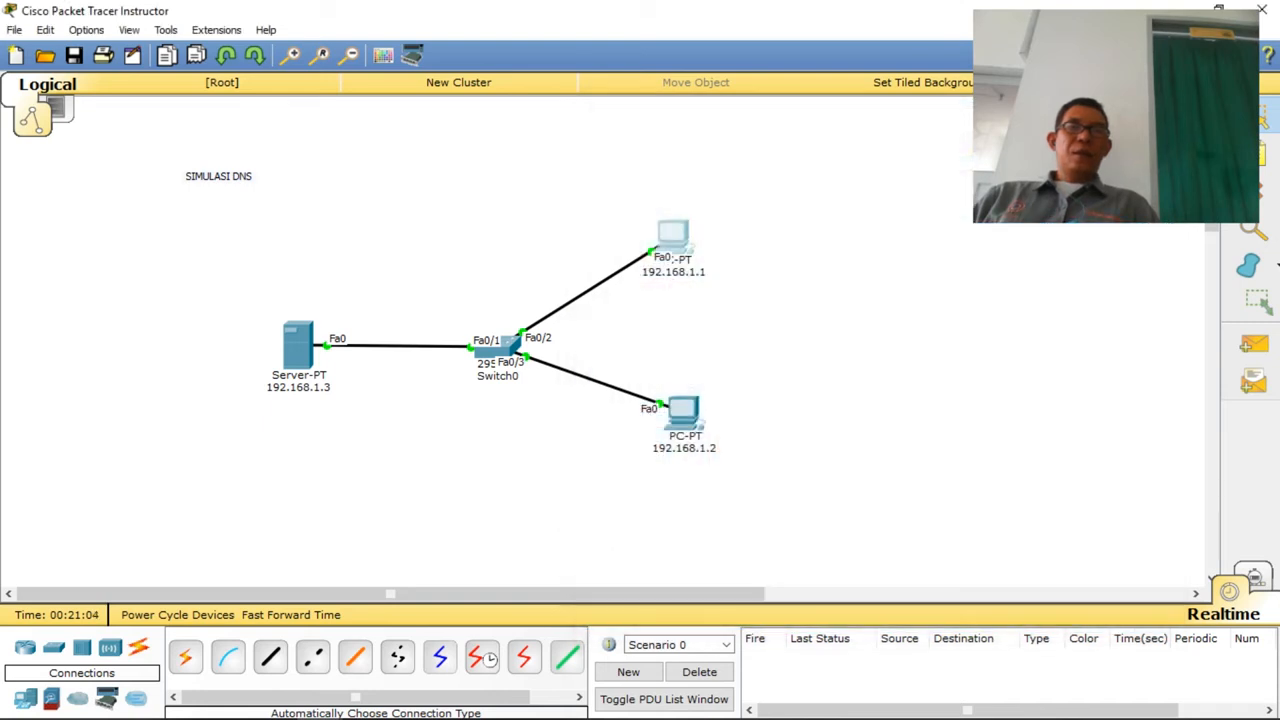
# Step: Look through the server's HTTP service files, global settings, physical modules and desktop applications
pyautogui.click(305, 345)
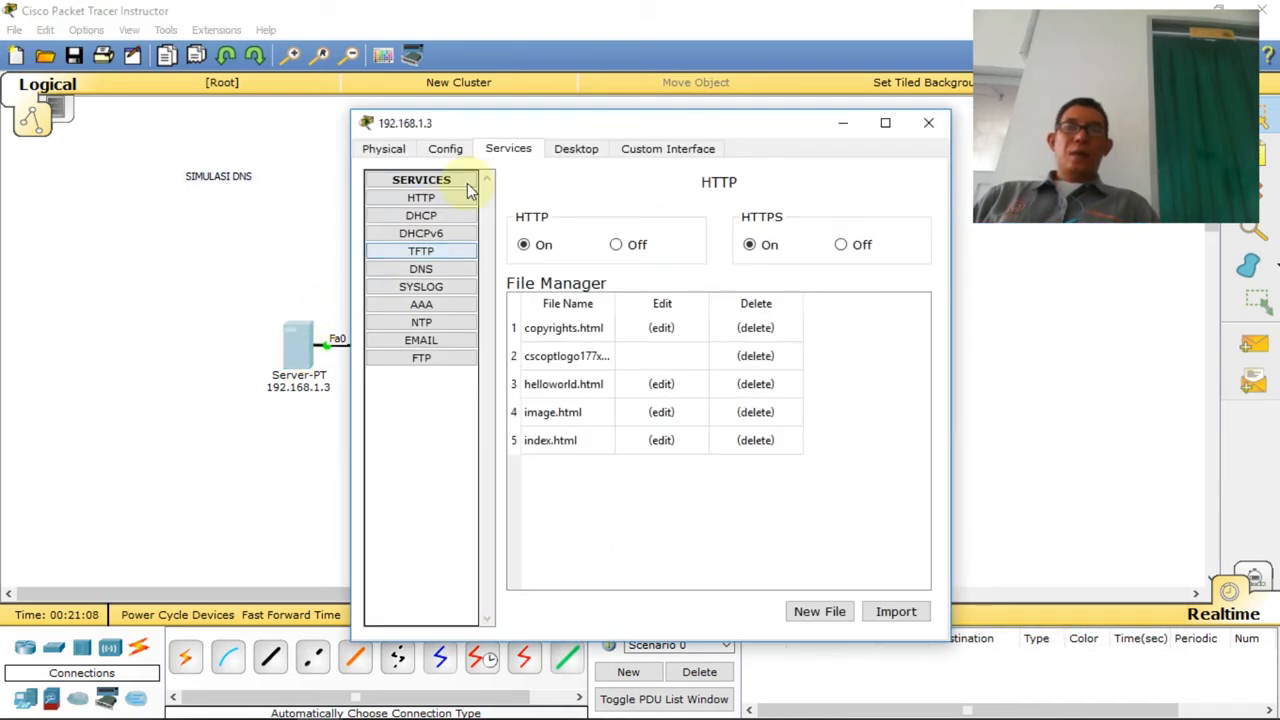
pyautogui.moveTo(490, 127); pyautogui.dragTo(679, 127)
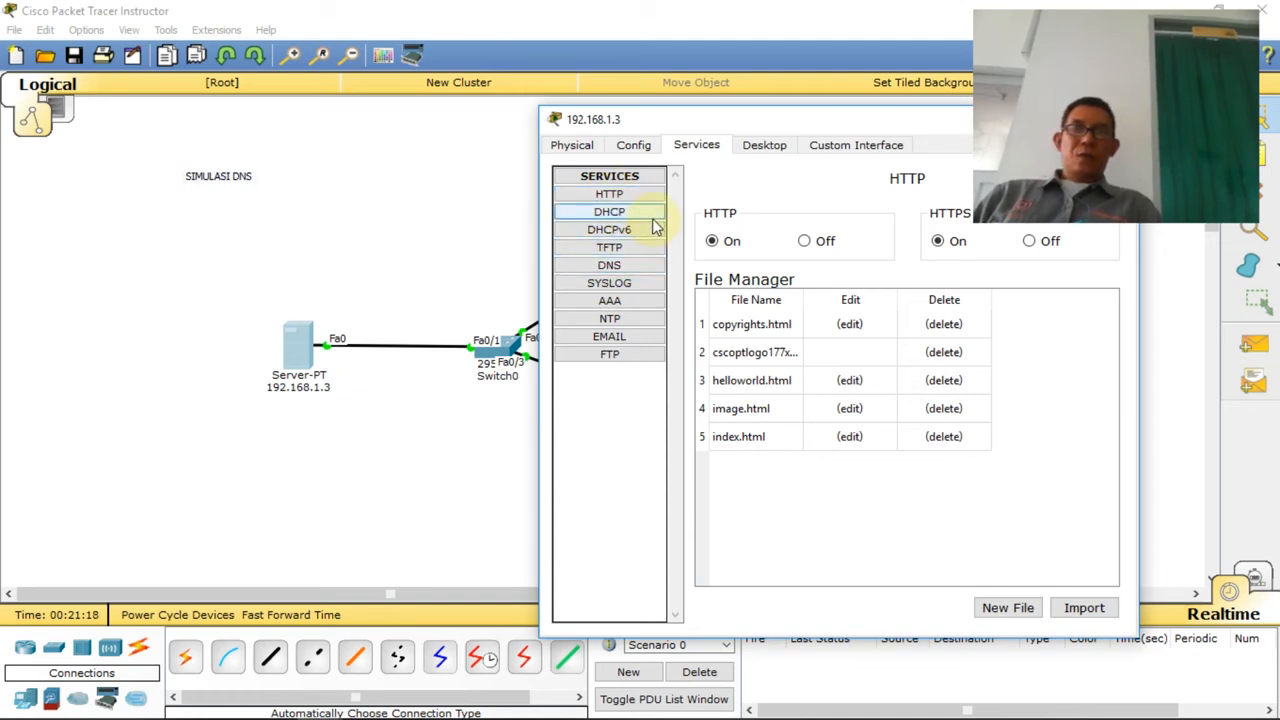
pyautogui.click(630, 196)
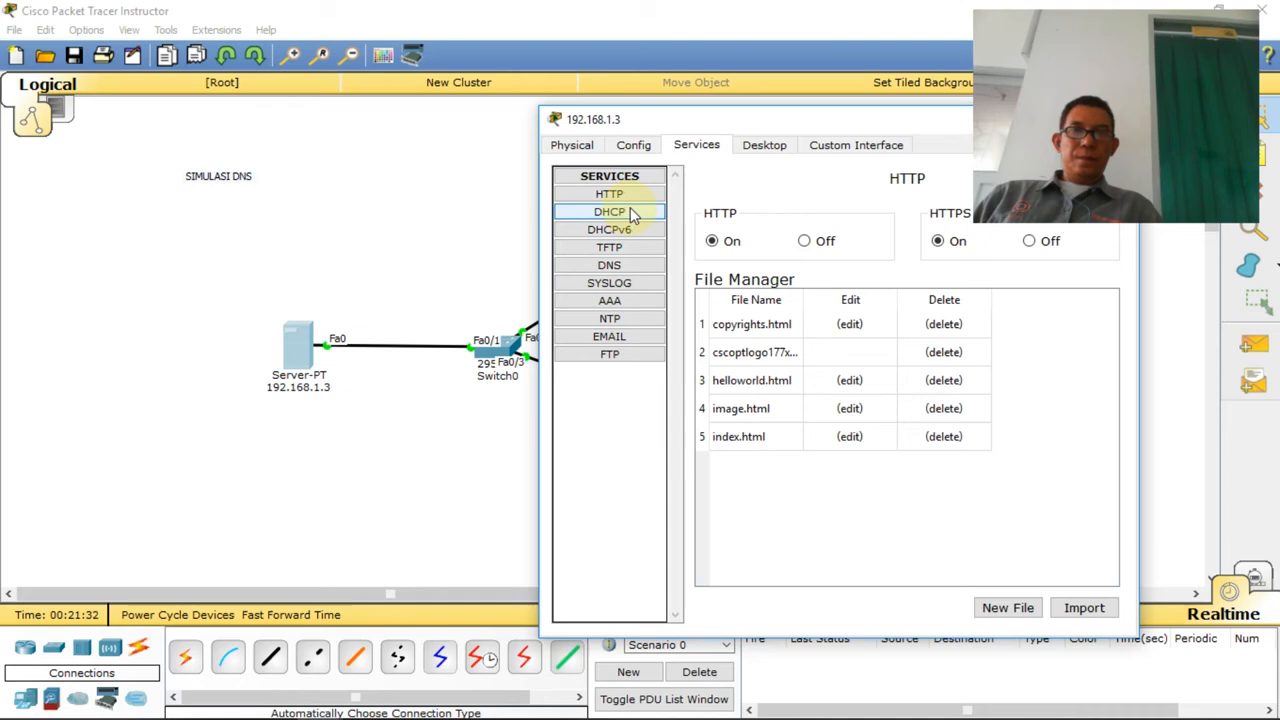
pyautogui.click(633, 145)
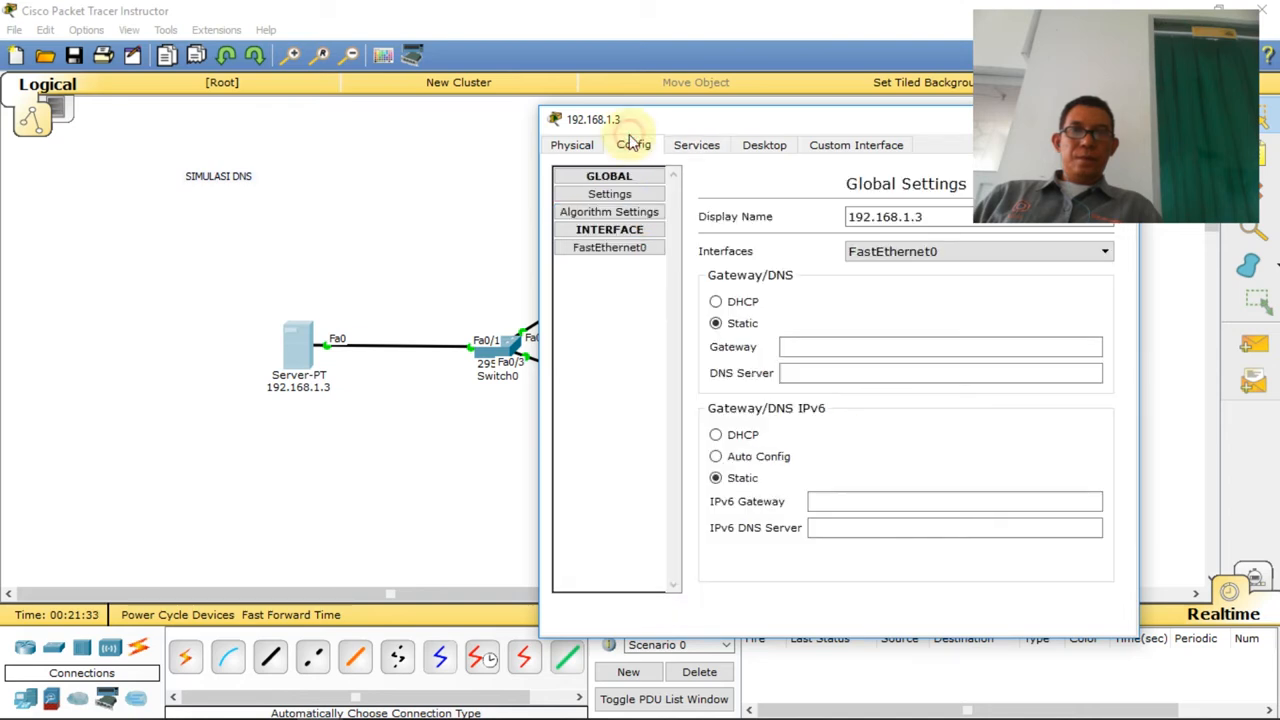
pyautogui.click(575, 145)
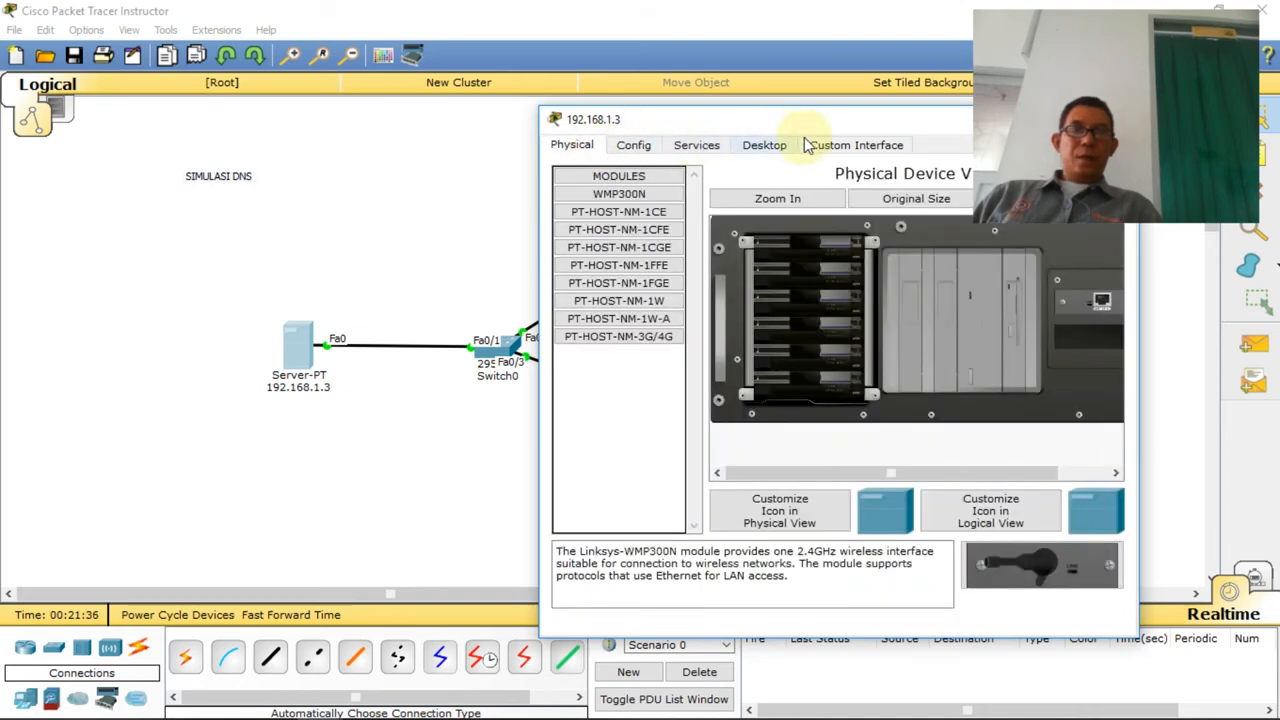
pyautogui.click(768, 152)
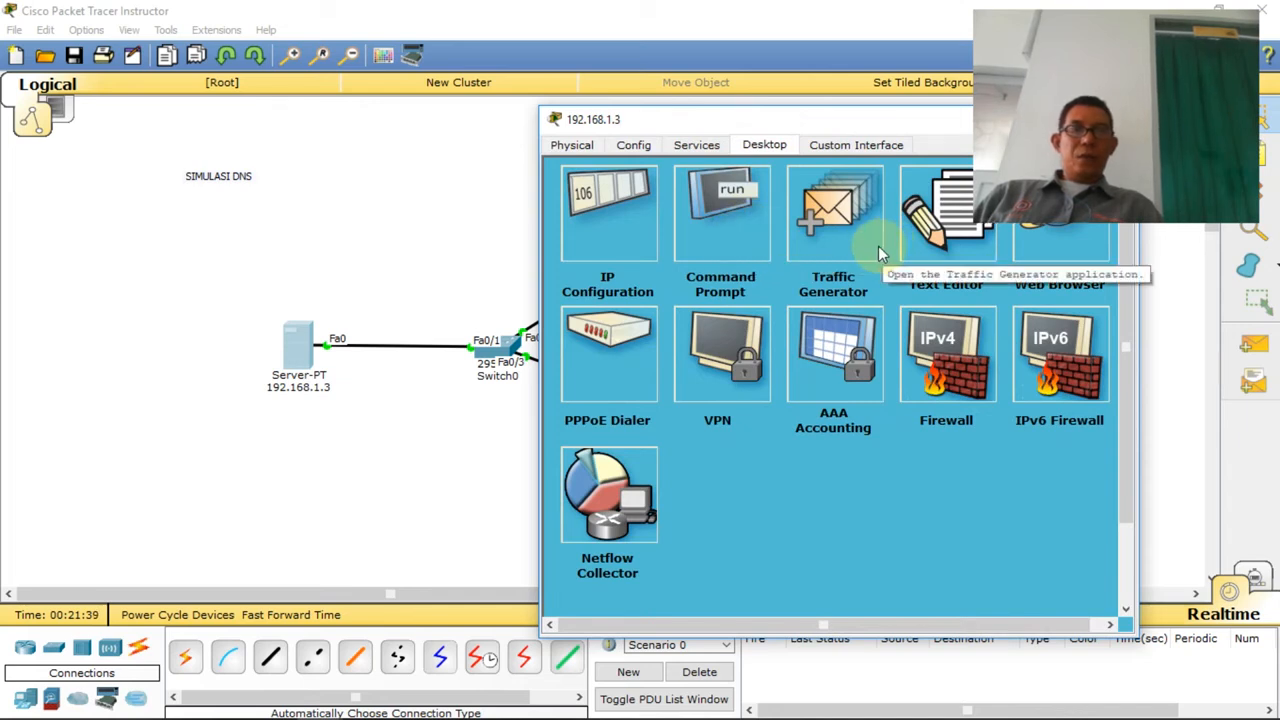
pyautogui.click(922, 254)
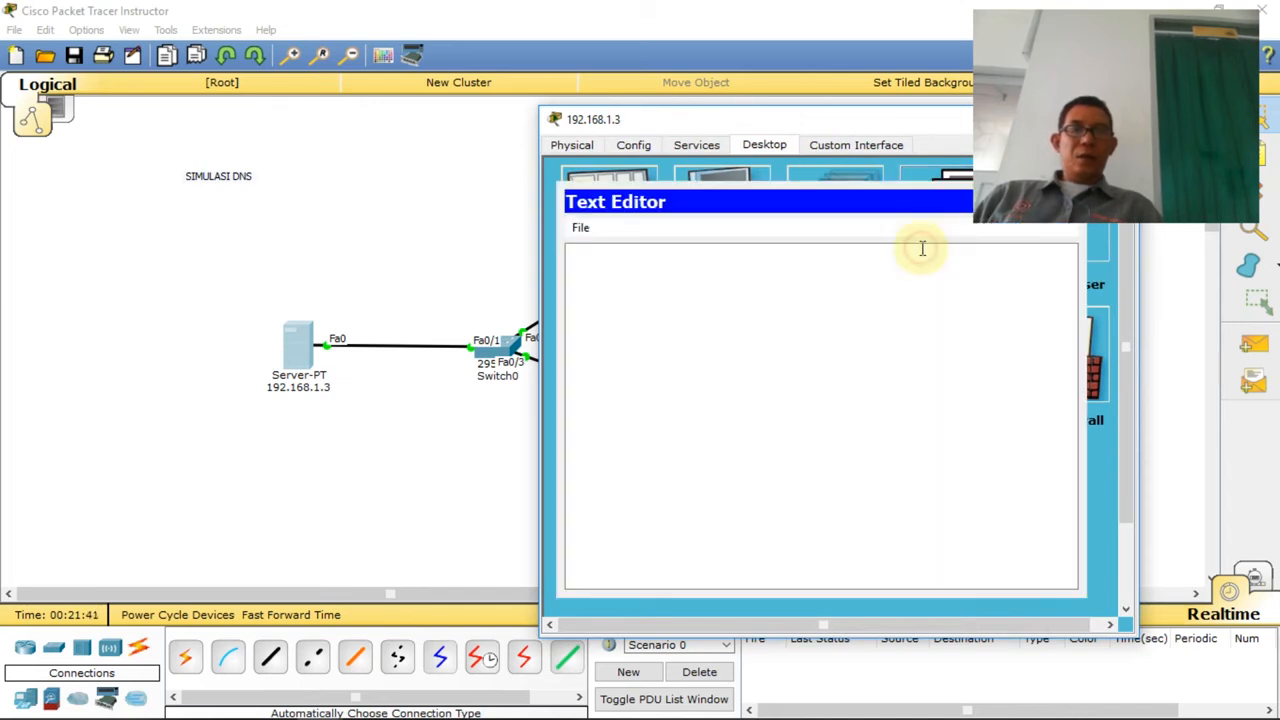
pyautogui.click(1065, 202)
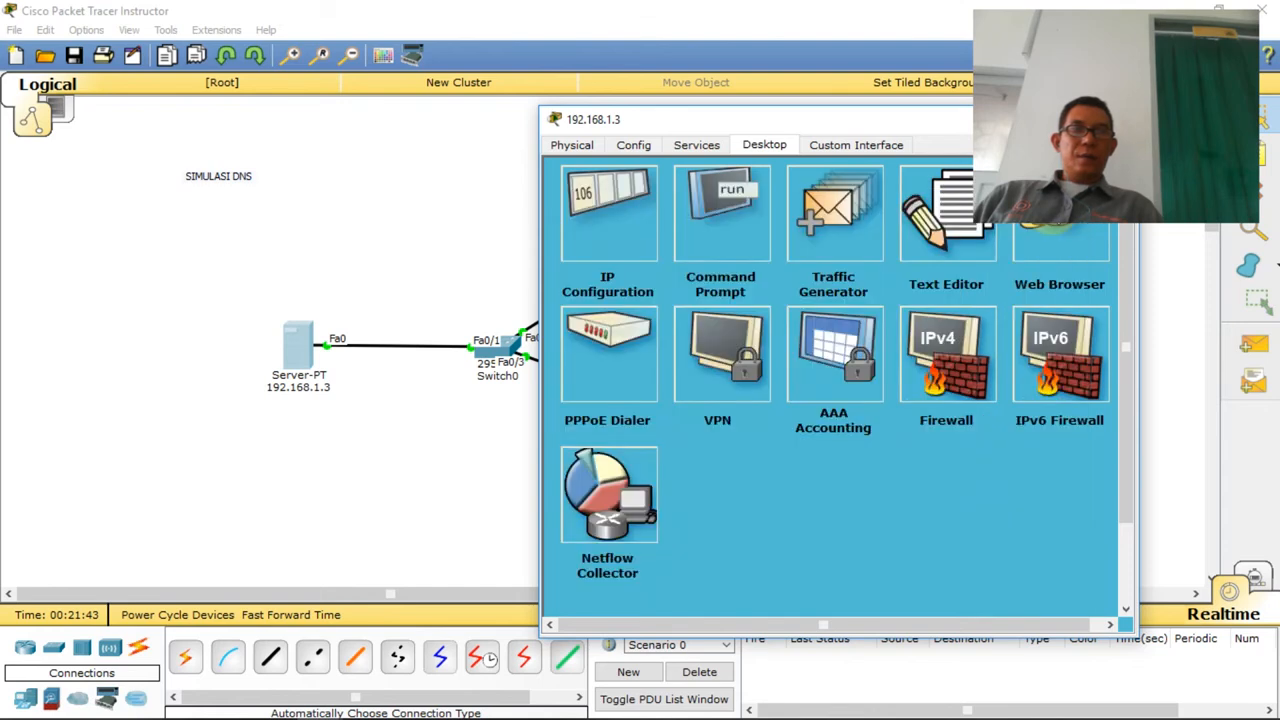
pyautogui.moveTo(545, 8)
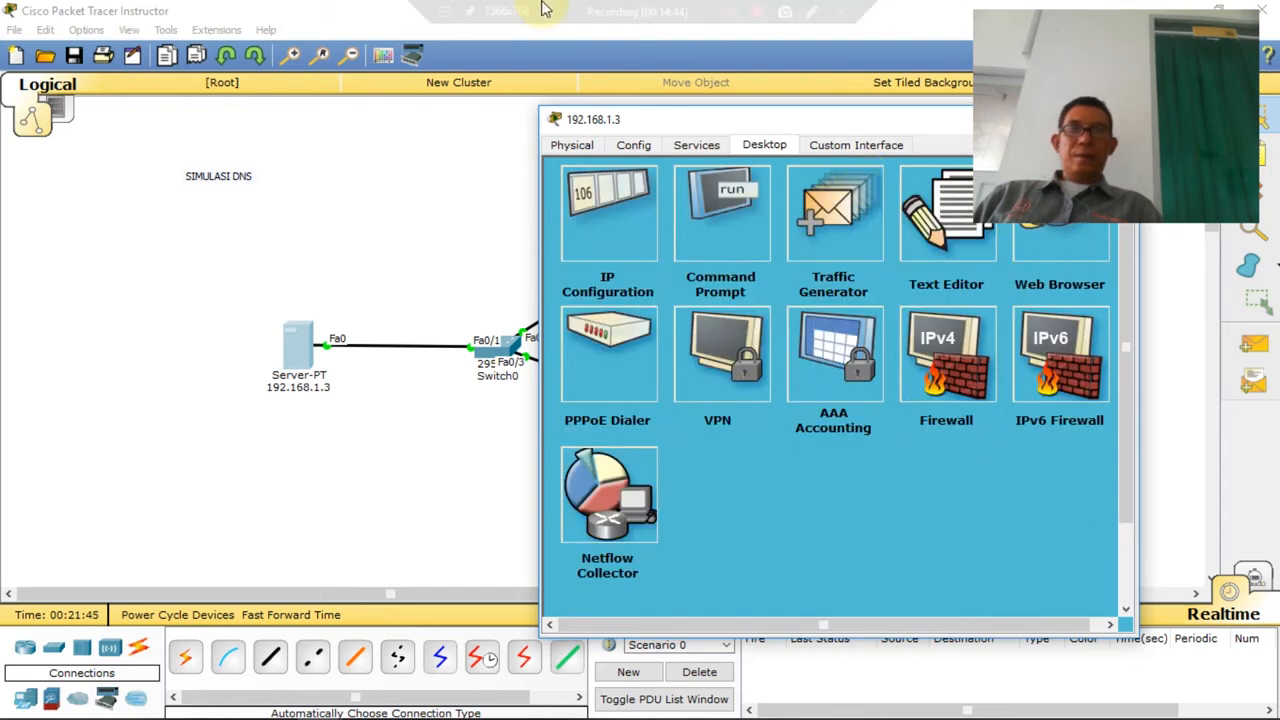
pyautogui.click(726, 16)
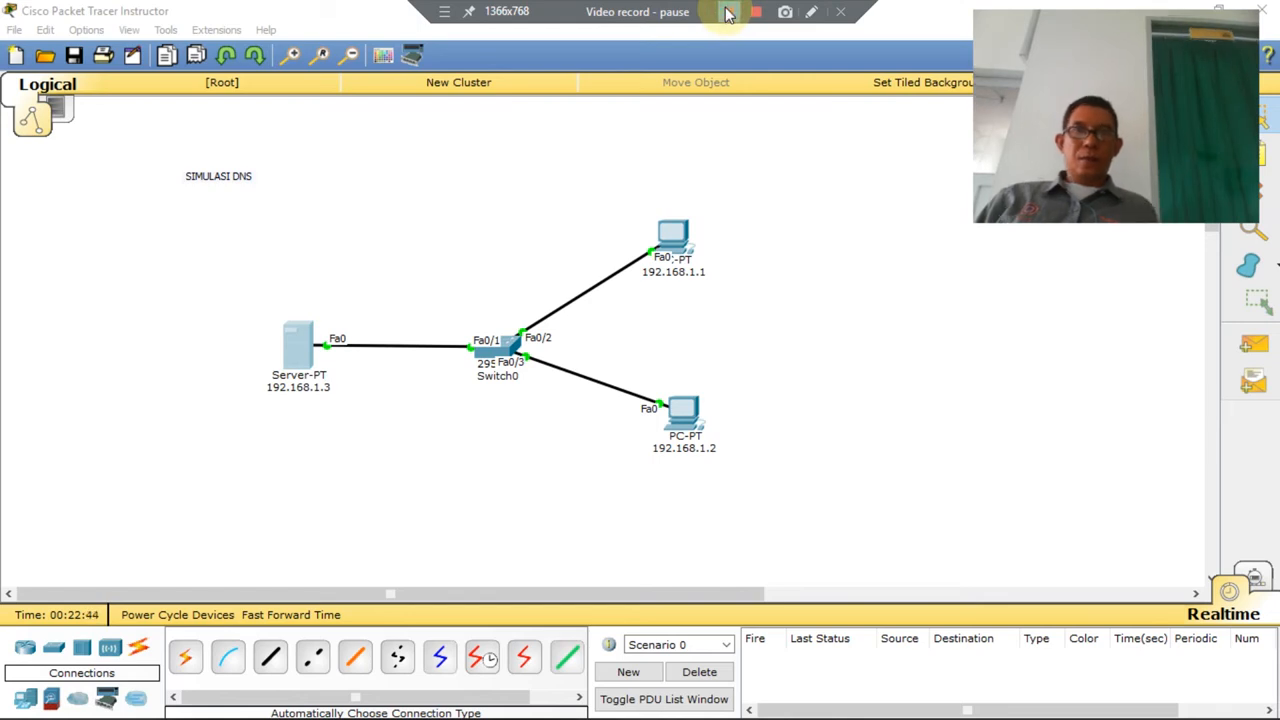
pyautogui.click(729, 12)
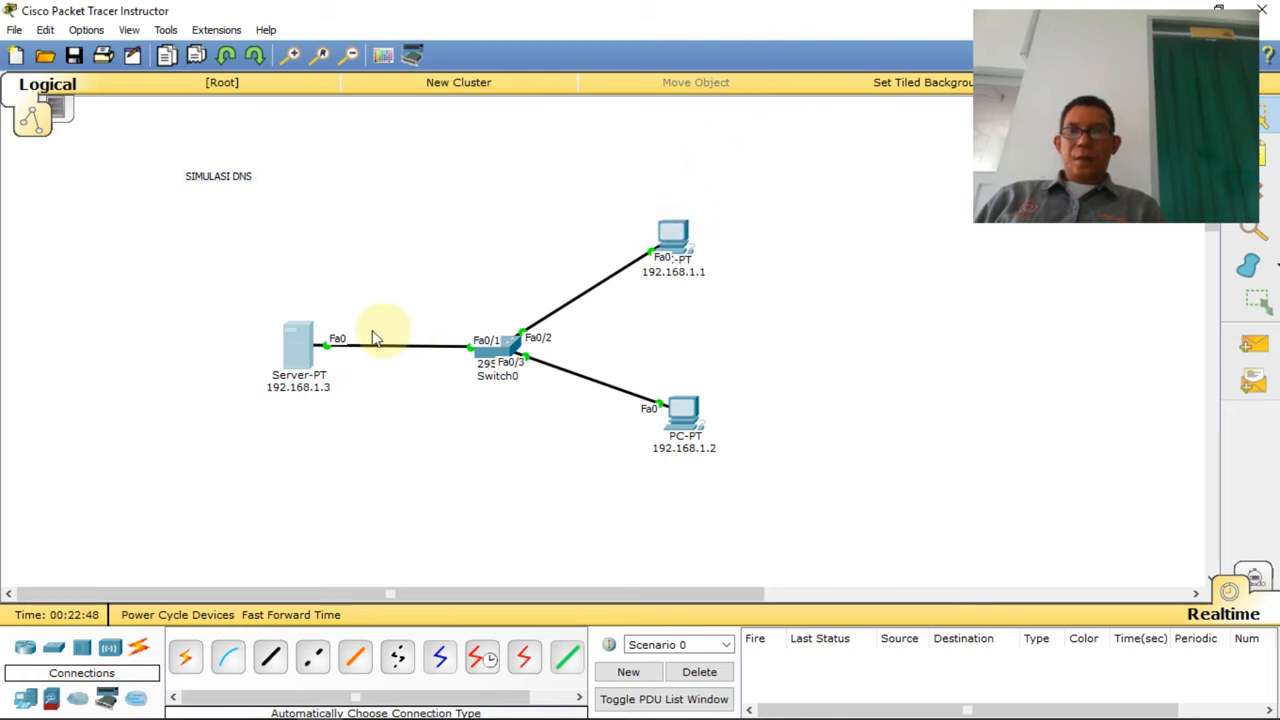
# Step: Try to replace "world" with "STITEK" in the server's helloworld.html page and change its file name to index.html
pyautogui.click(306, 348)
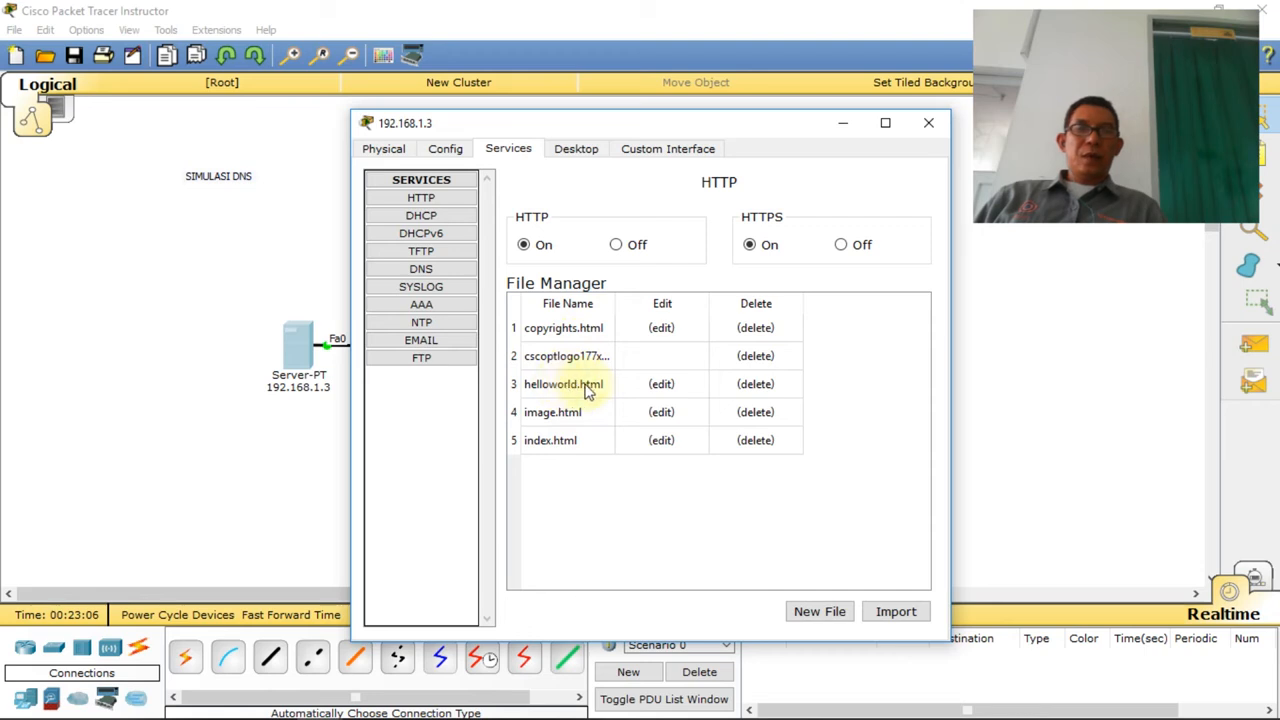
pyautogui.click(661, 386)
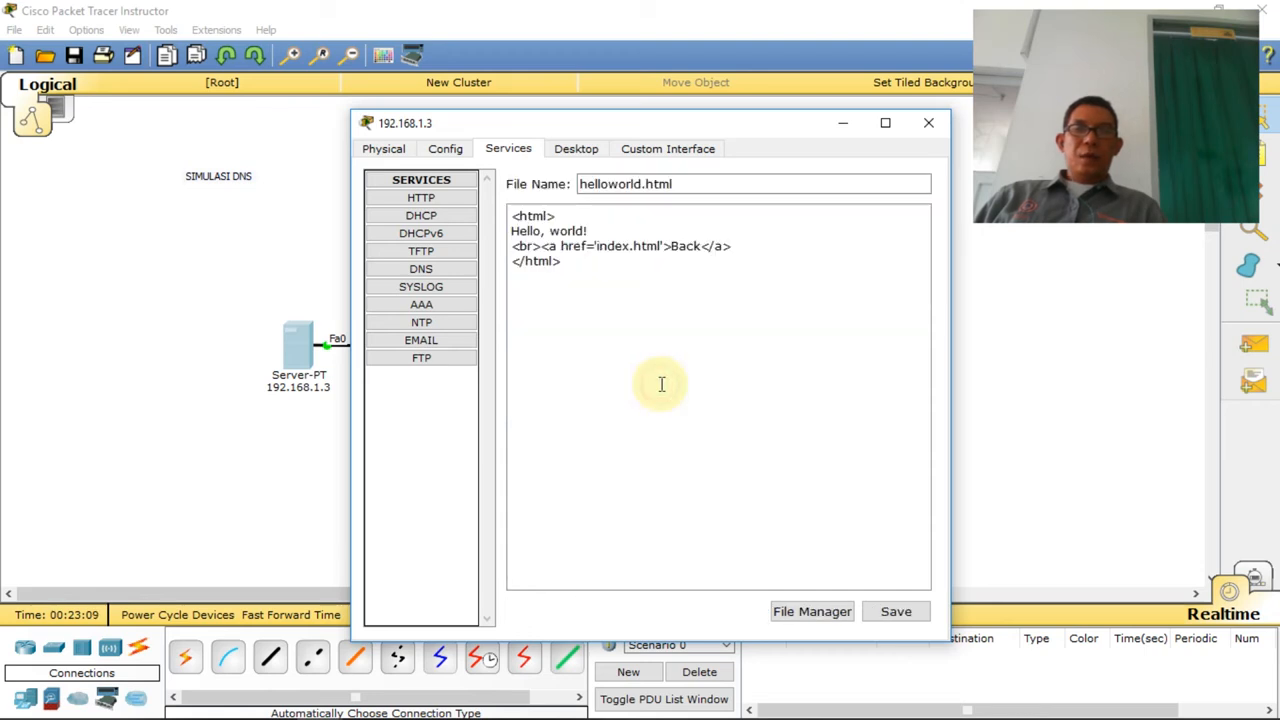
pyautogui.doubleClick(572, 231)
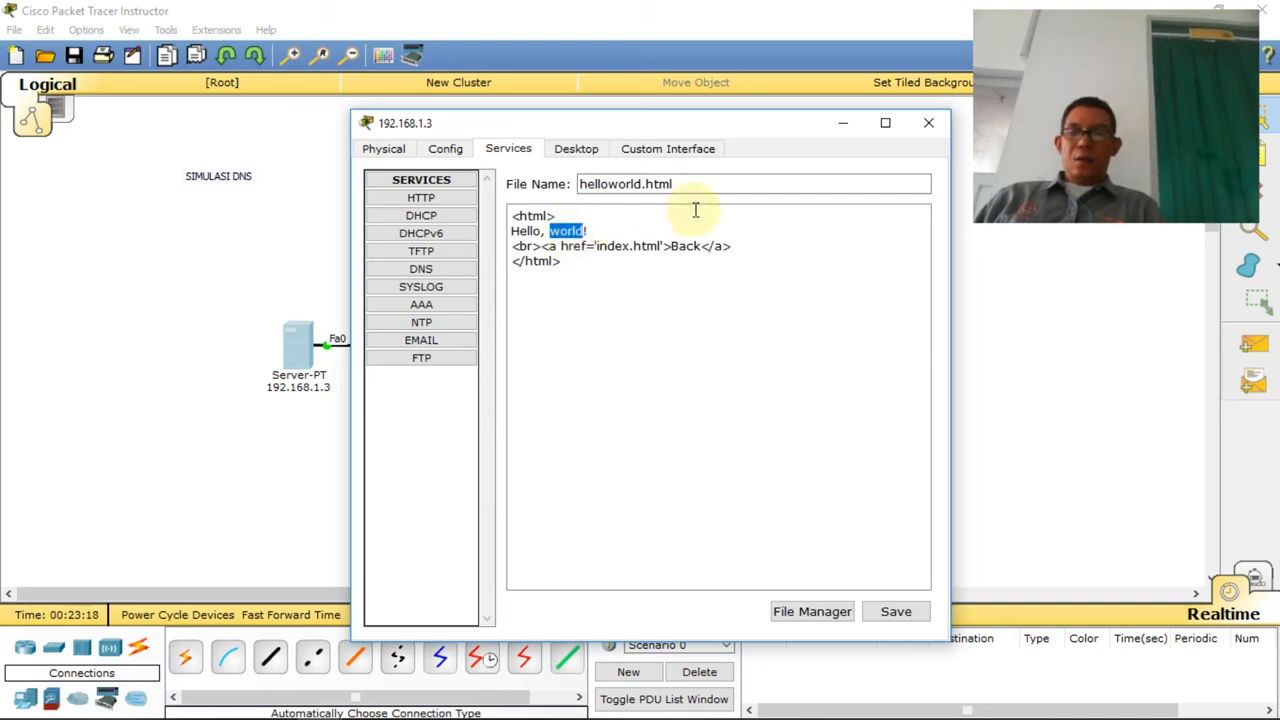
pyautogui.write('STITEK')
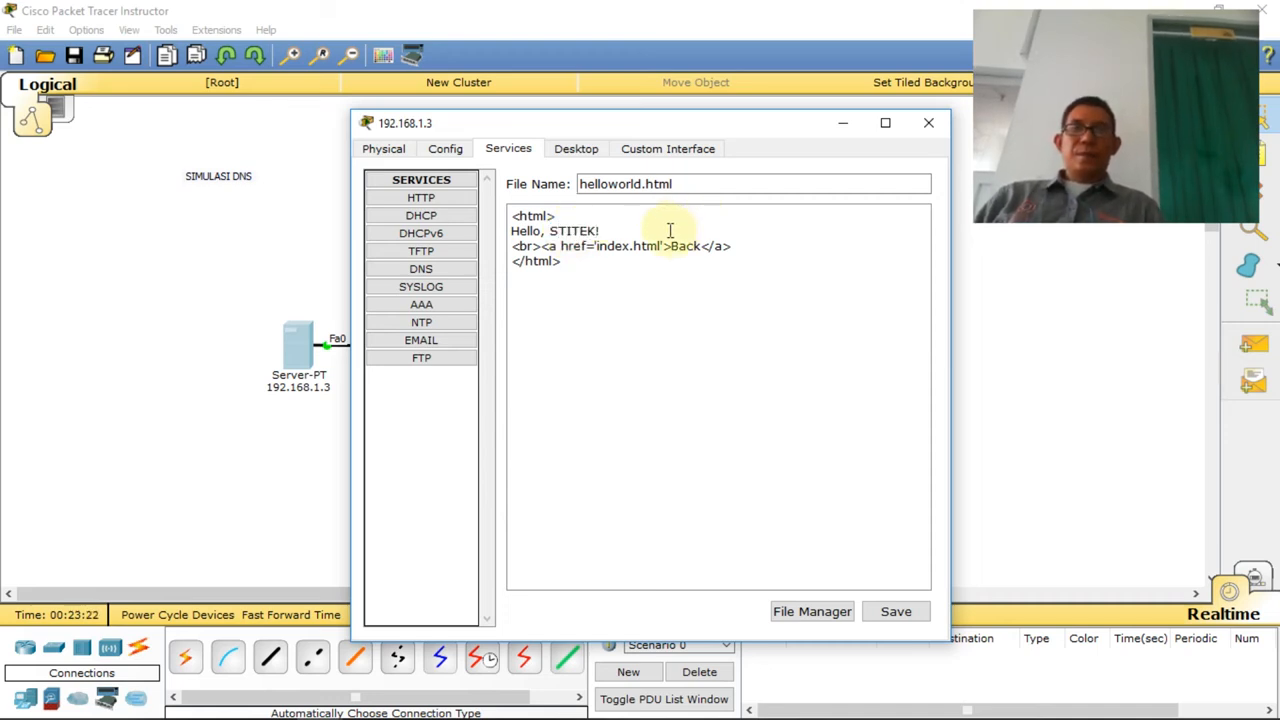
pyautogui.click(650, 184)
pyautogui.doubleClick(633, 184)
pyautogui.write('inde')
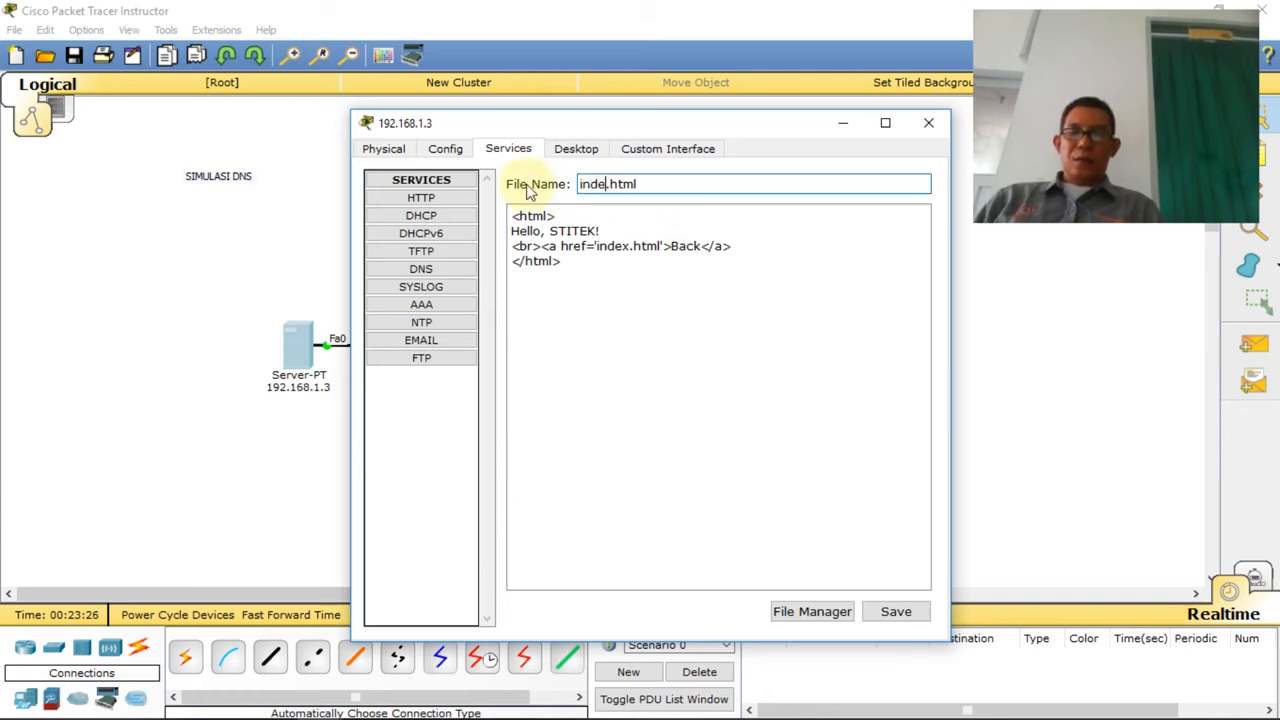
pyautogui.write('x')
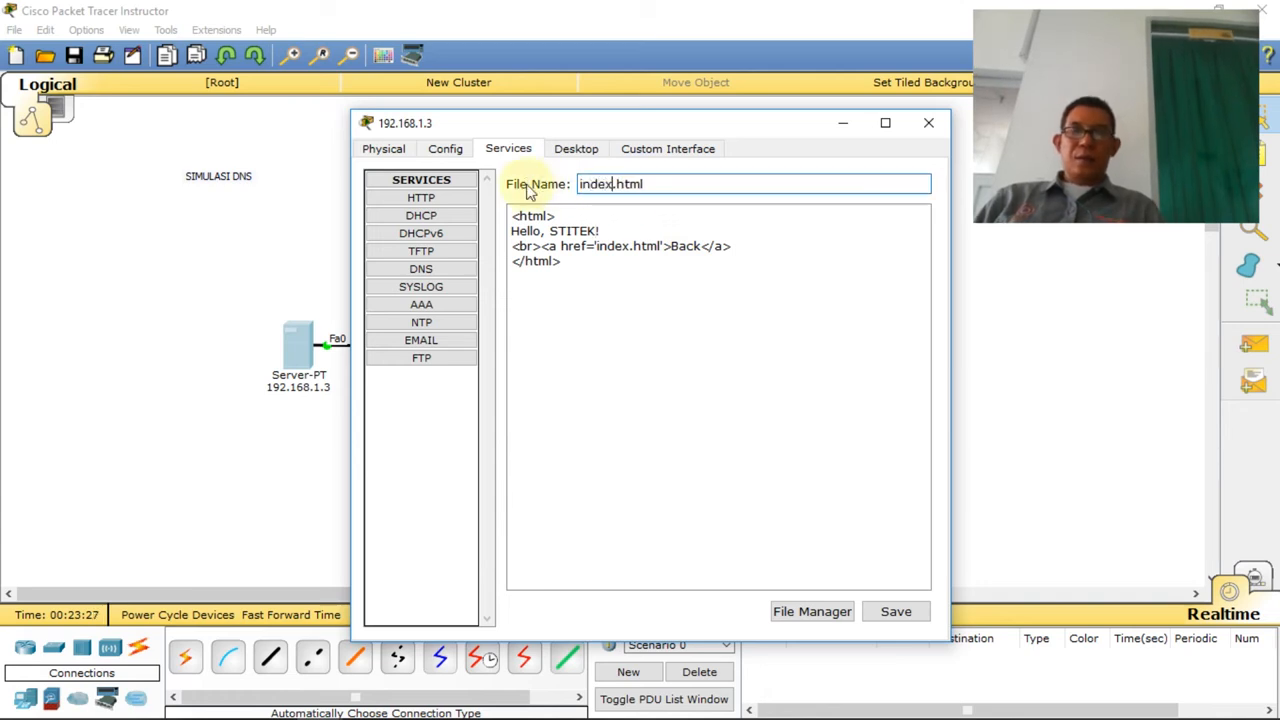
pyautogui.click(810, 612)
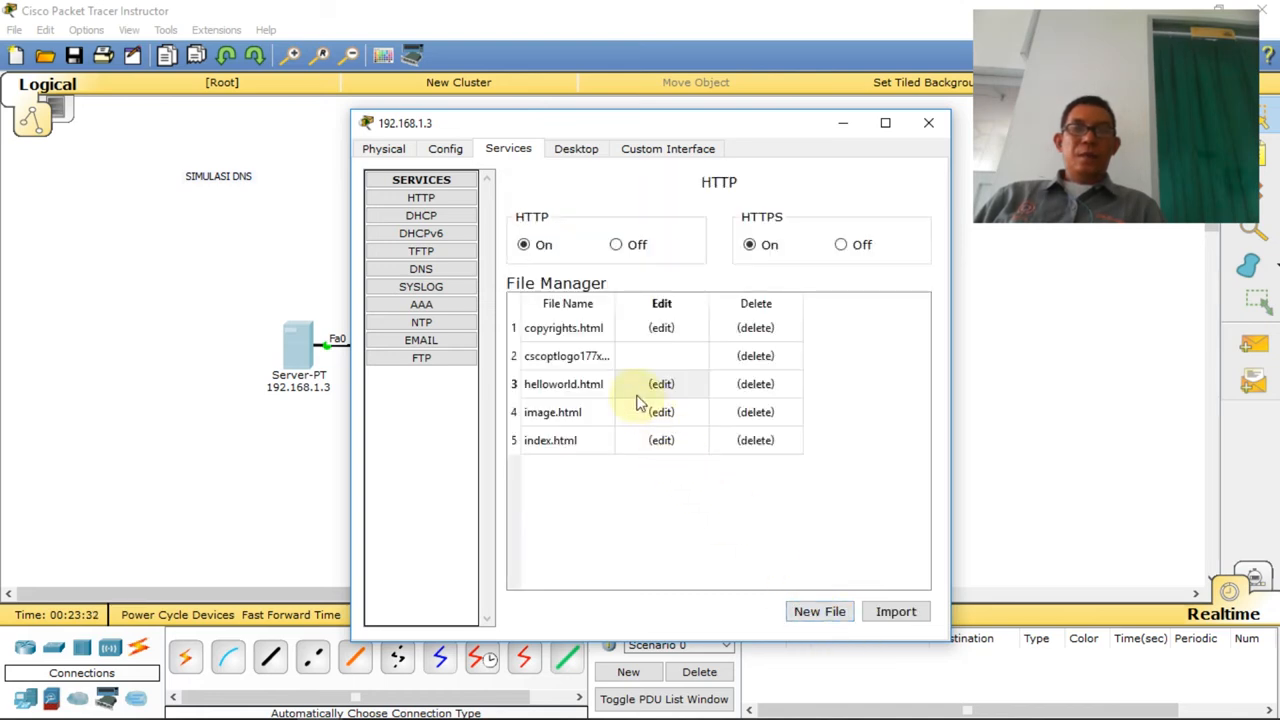
# Step: Replace "world" with "STITEK BONTANG" in the server's helloworld.html and save it as index.html, overwriting the existing file
pyautogui.click(666, 385)
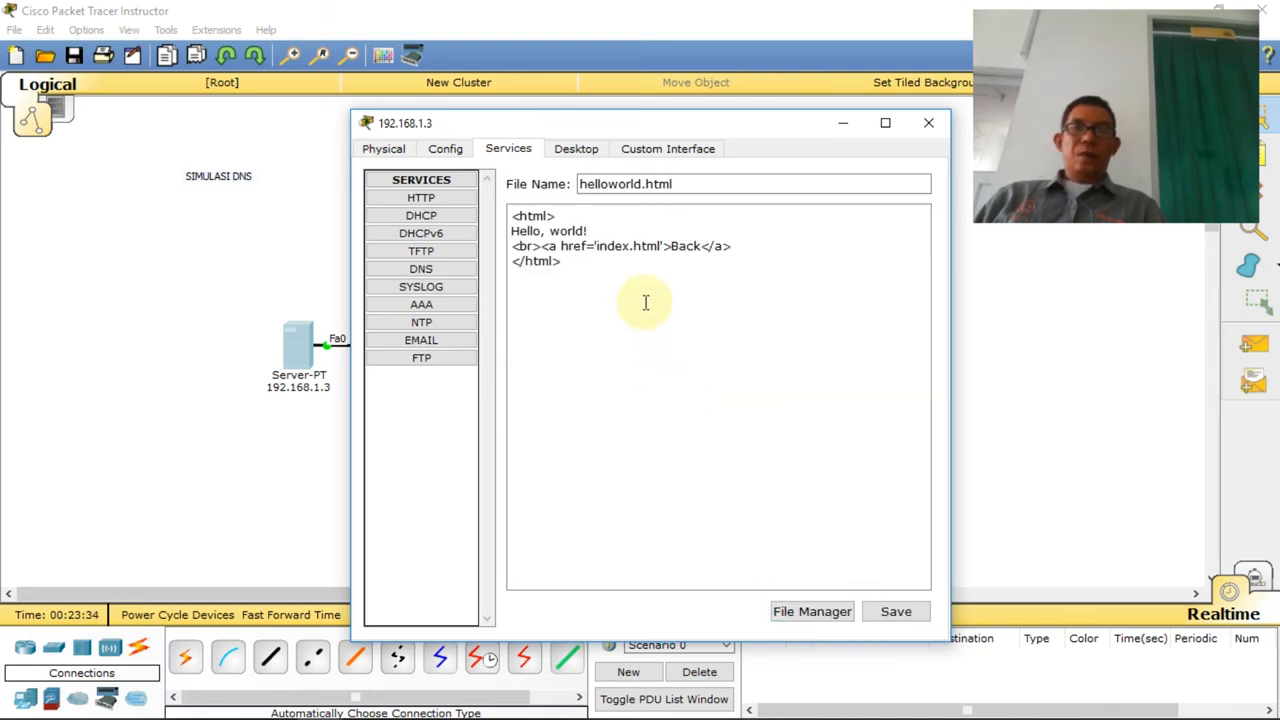
pyautogui.doubleClick(567, 231)
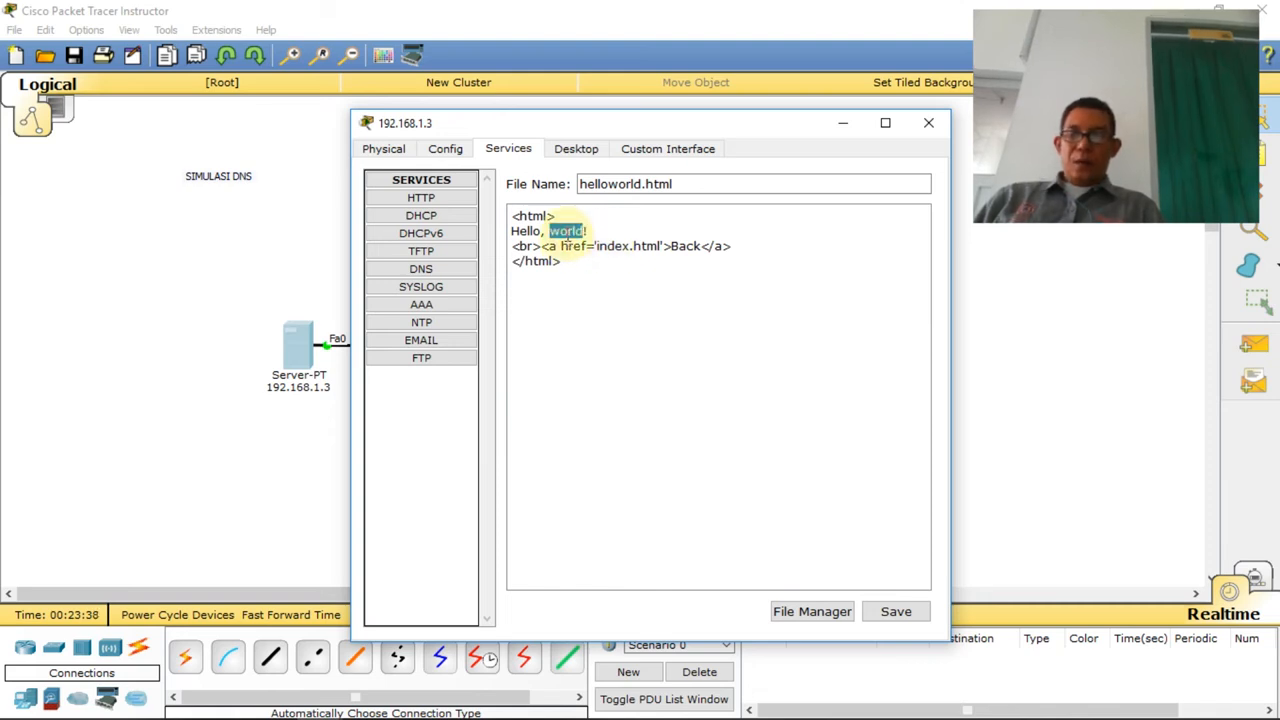
pyautogui.write('STITEK BONTANG')
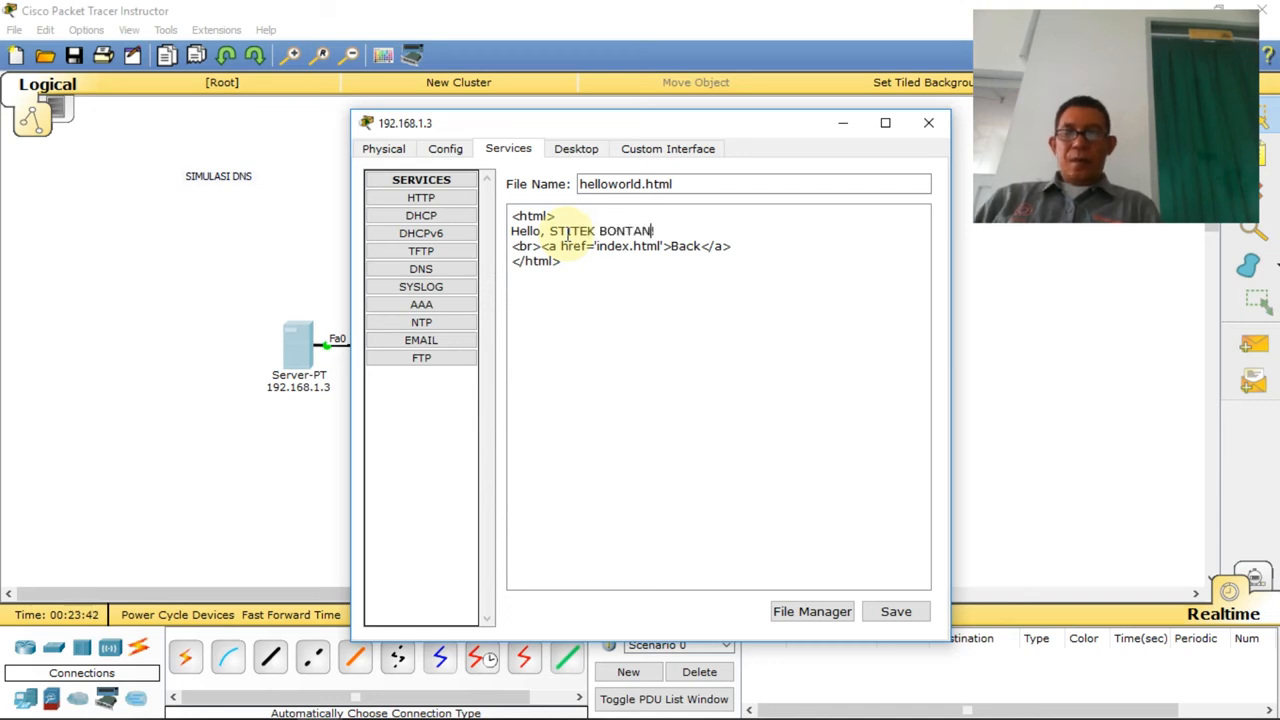
pyautogui.doubleClick(618, 183)
pyautogui.write('index')
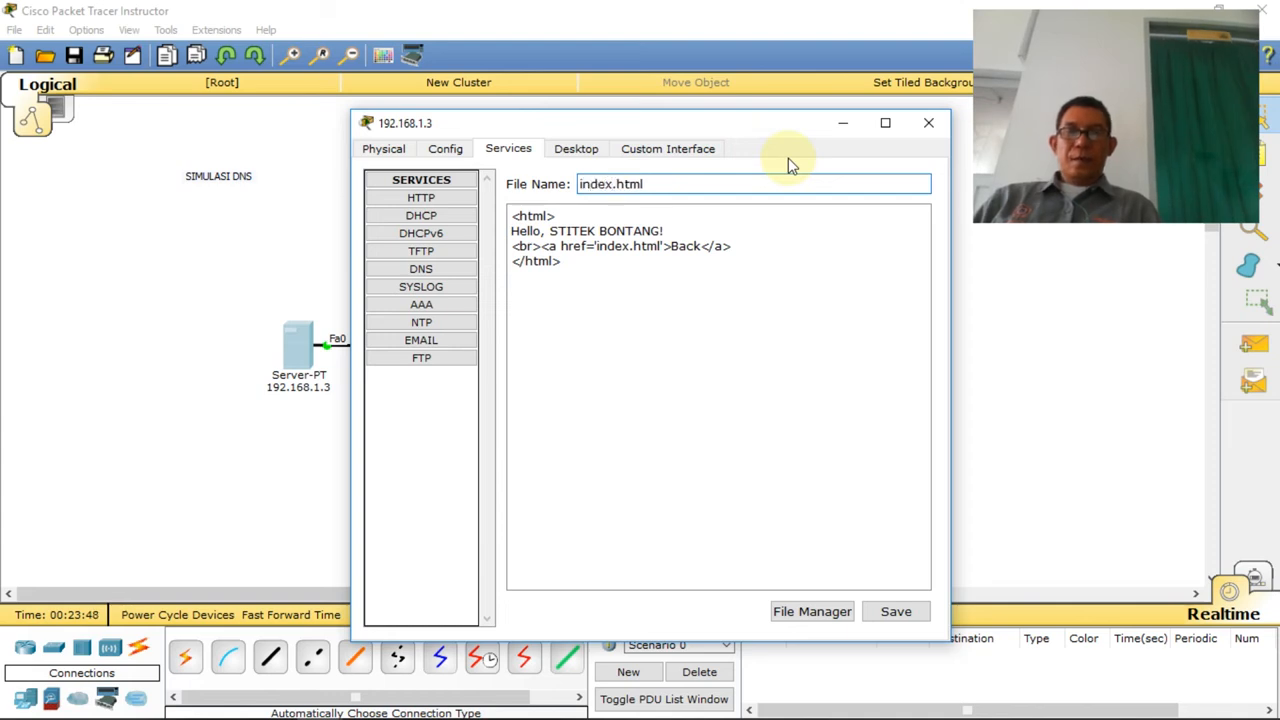
pyautogui.click(889, 613)
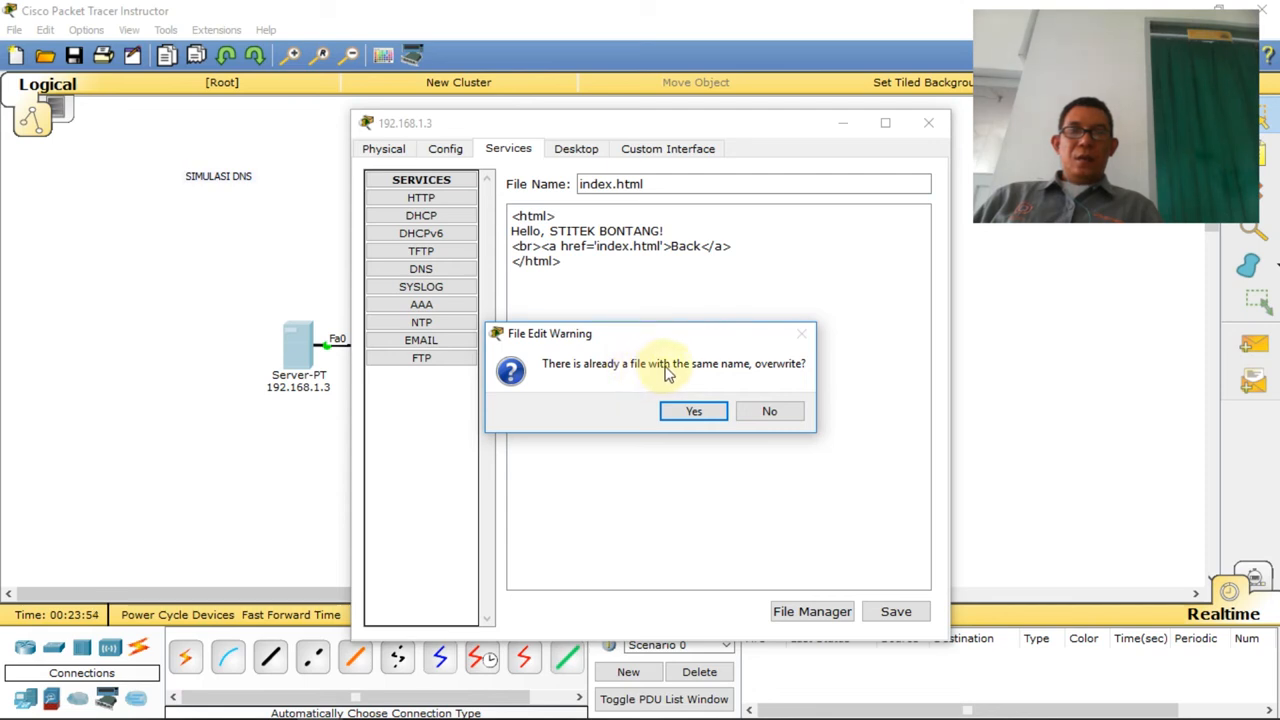
pyautogui.click(705, 412)
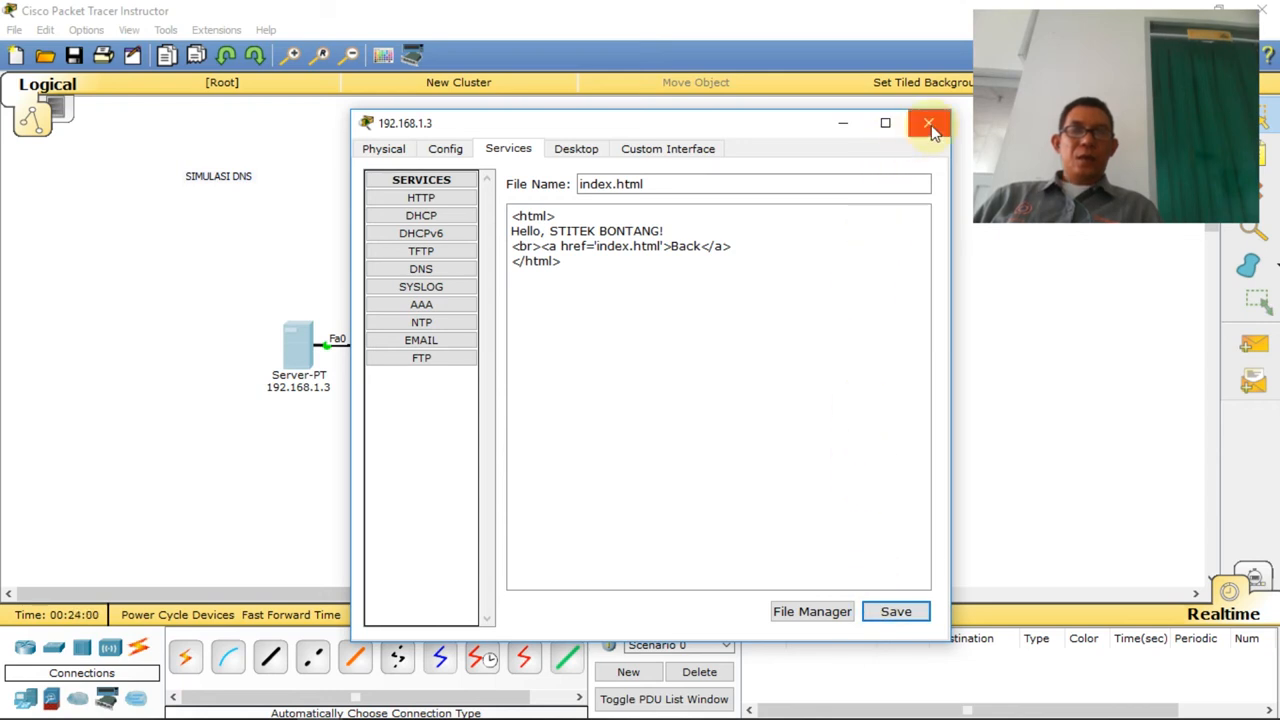
# Step: Review the contents of helloworld.html and index.html in the server's HTTP service, and close the server window
pyautogui.click(458, 200)
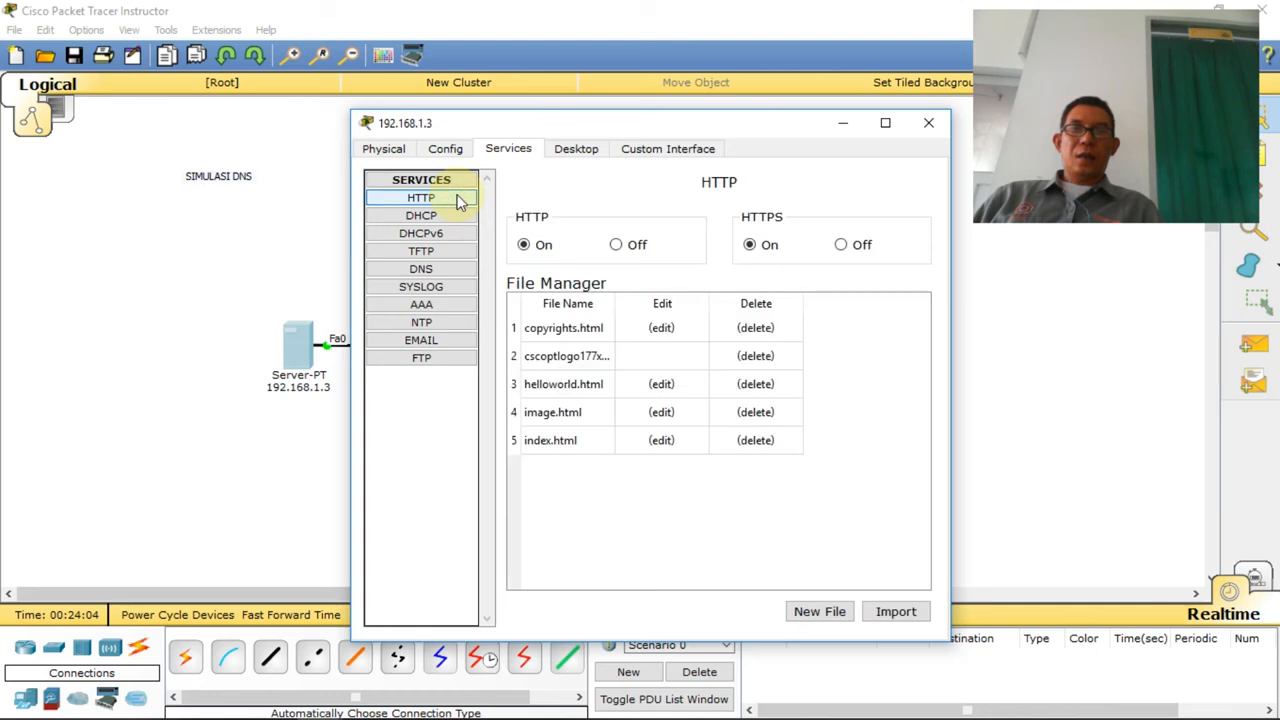
pyautogui.click(663, 385)
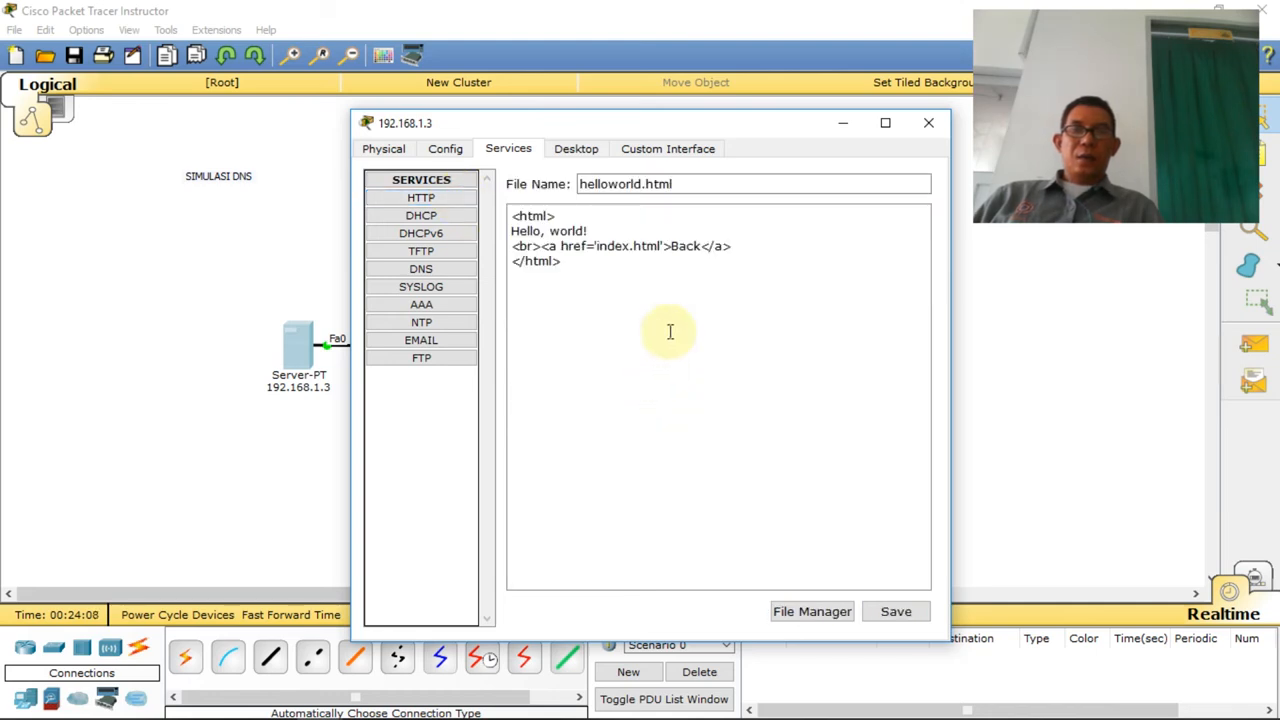
pyautogui.moveTo(563, 261); pyautogui.dragTo(495, 208)
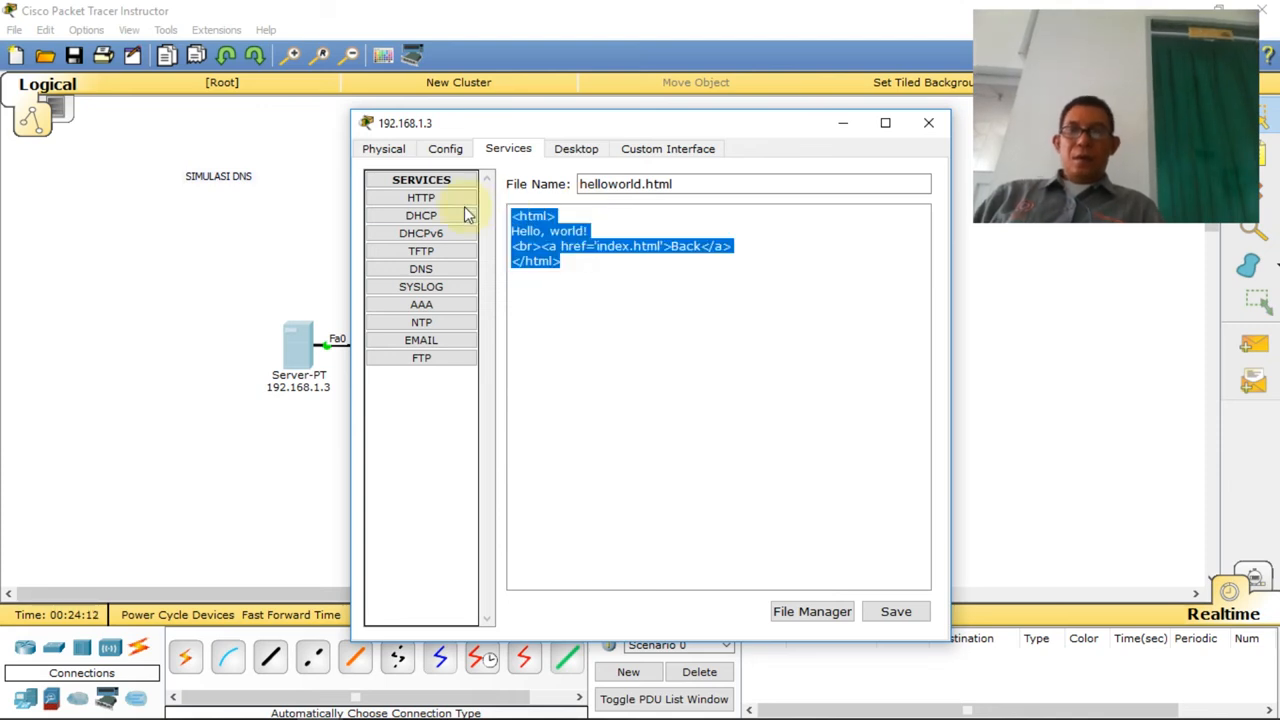
pyautogui.click(430, 199)
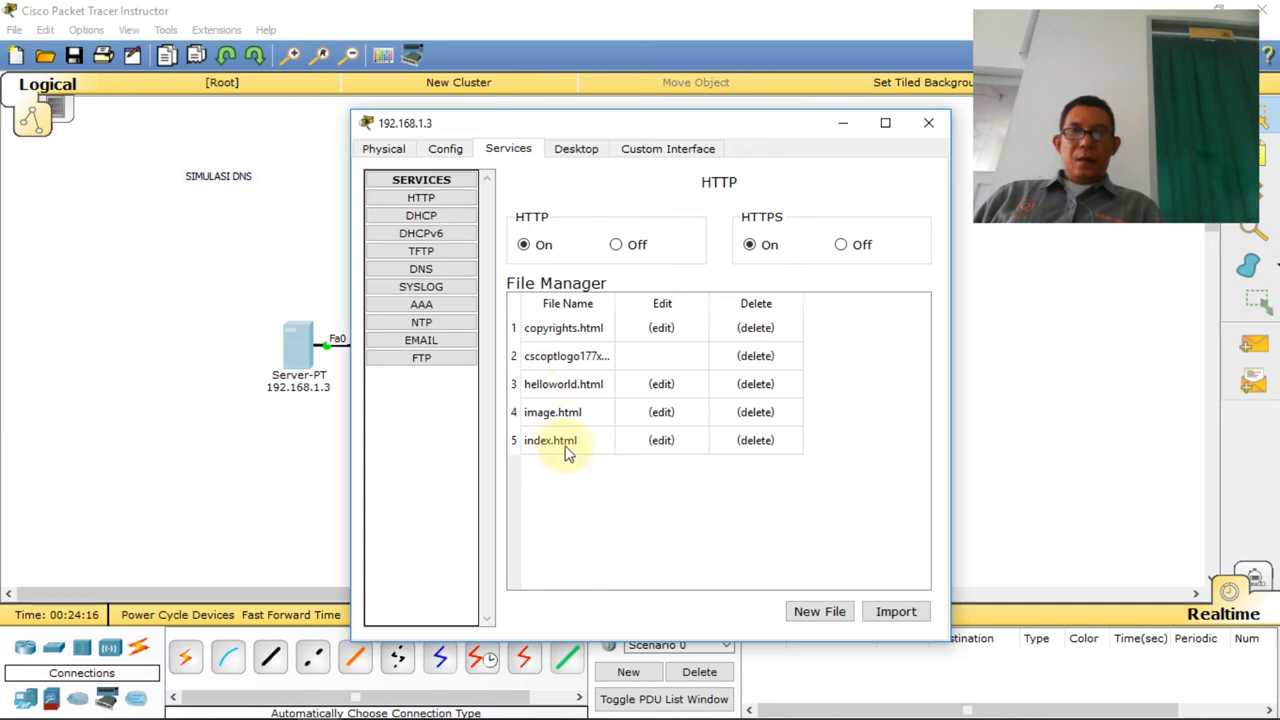
pyautogui.click(660, 445)
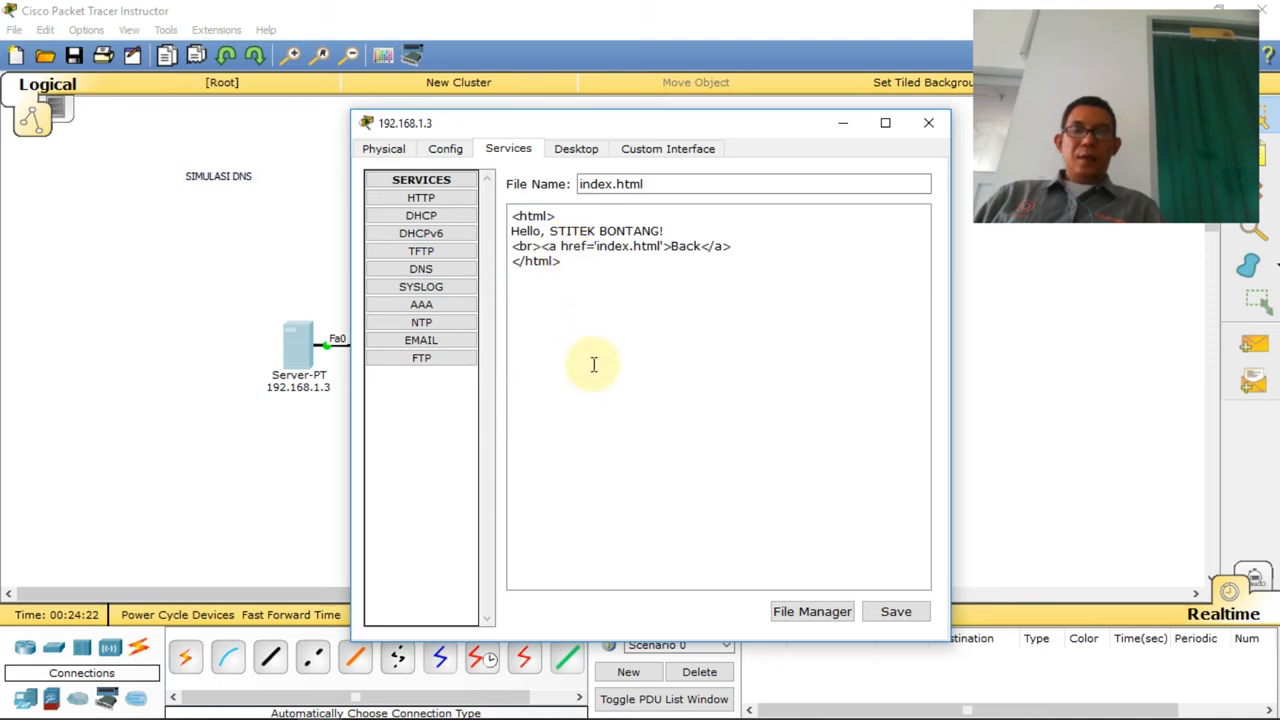
pyautogui.click(929, 125)
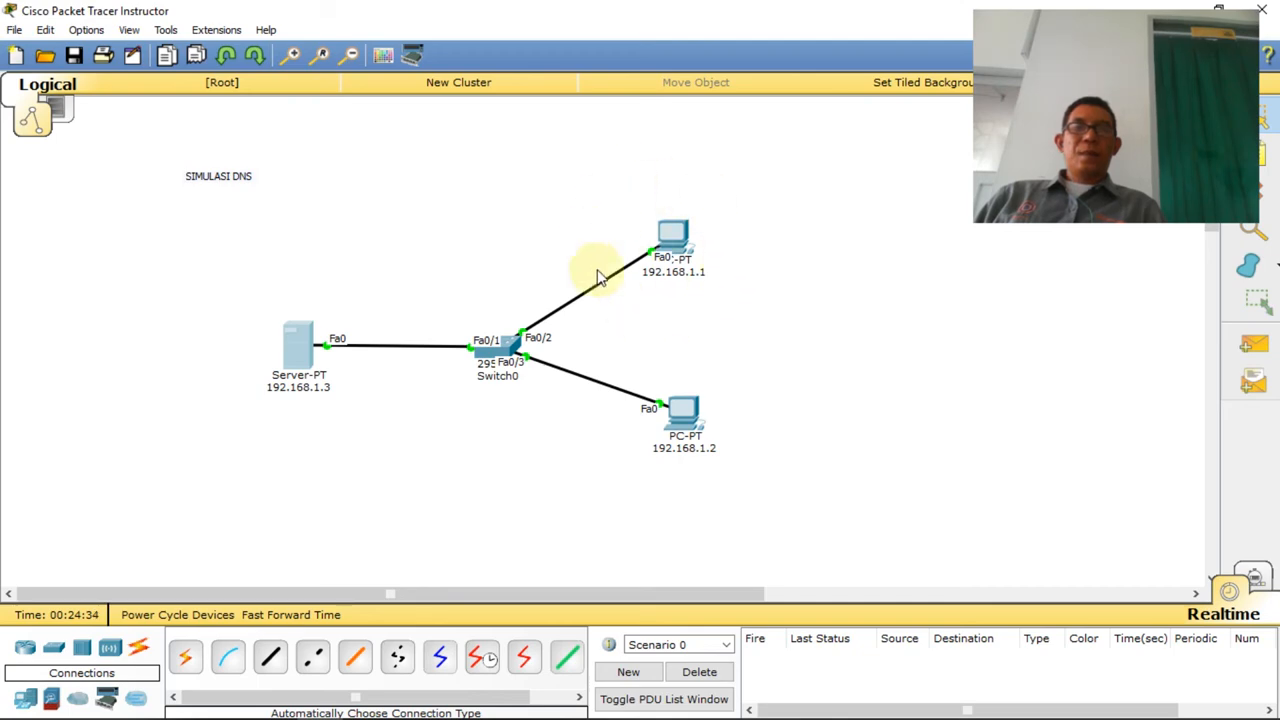
# Step: Run nslookup for stitek.com in the Command Prompt of PC 192.168.1.2 and close the prompt
pyautogui.click(674, 234)
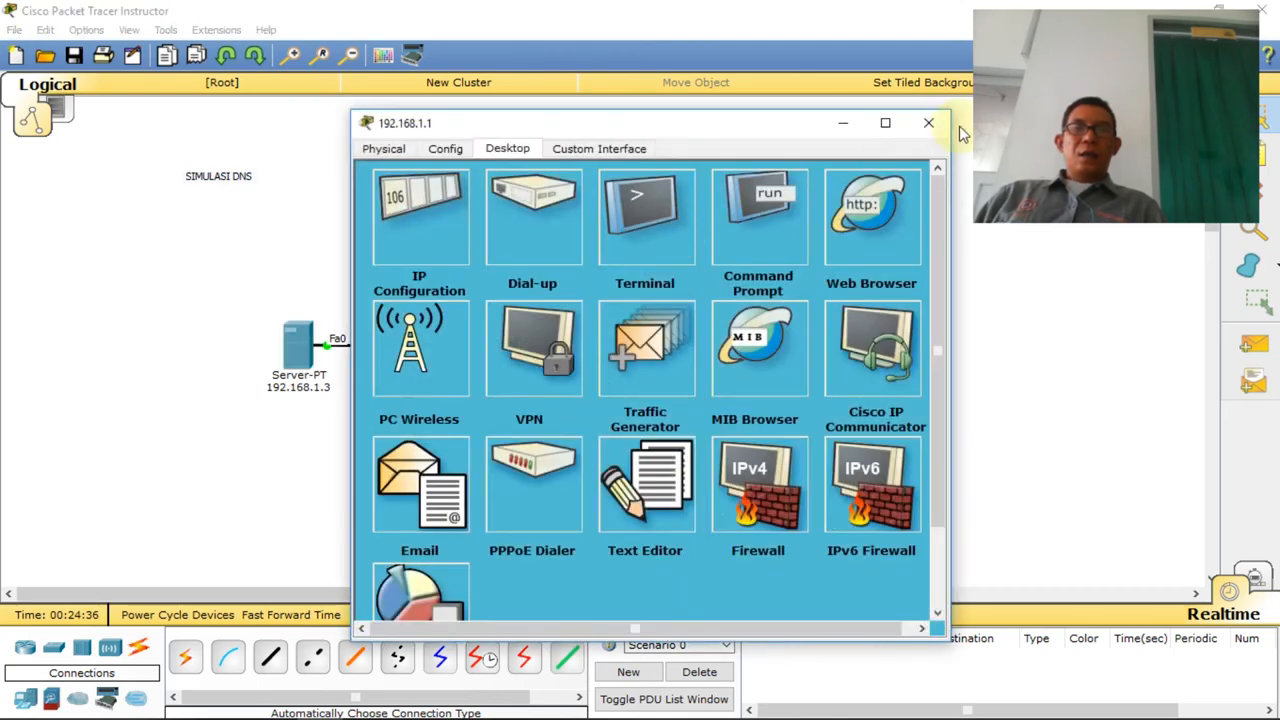
pyautogui.click(929, 122)
pyautogui.click(688, 432)
pyautogui.moveTo(690, 135); pyautogui.dragTo(950, 156)
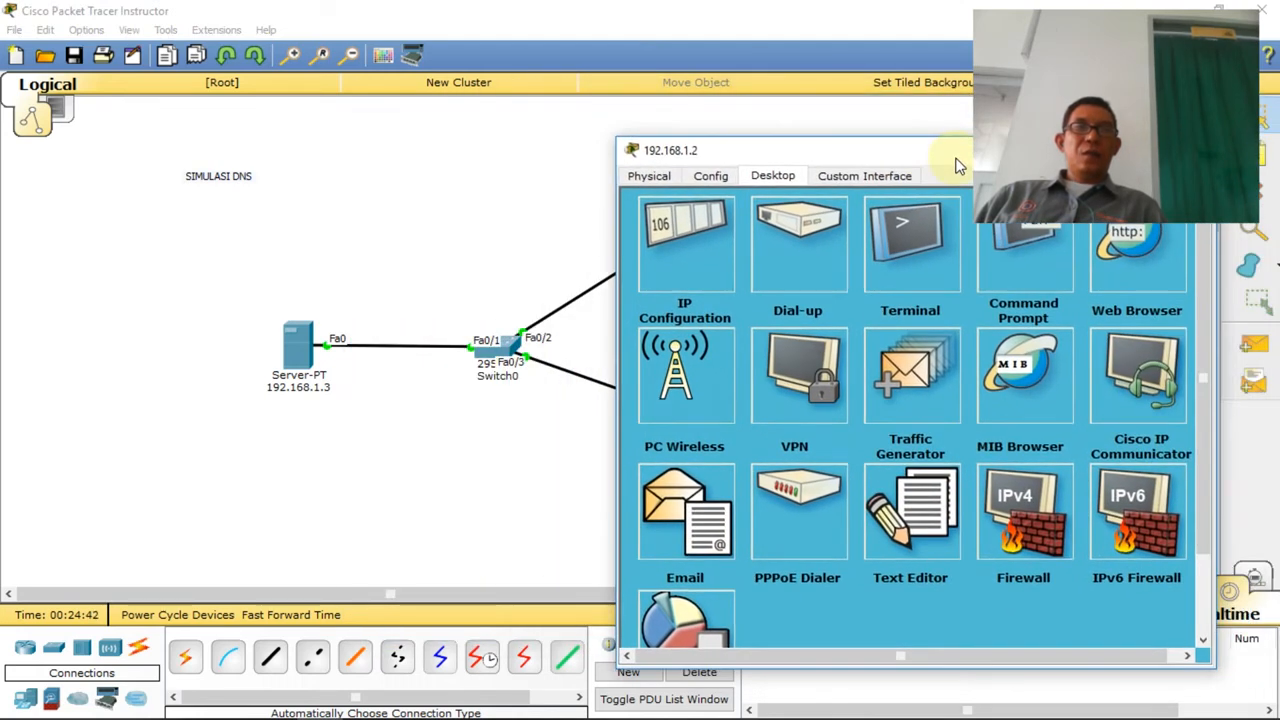
pyautogui.click(1022, 250)
pyautogui.write('nslooku')
pyautogui.write('p stitek.com')
pyautogui.press('Return')
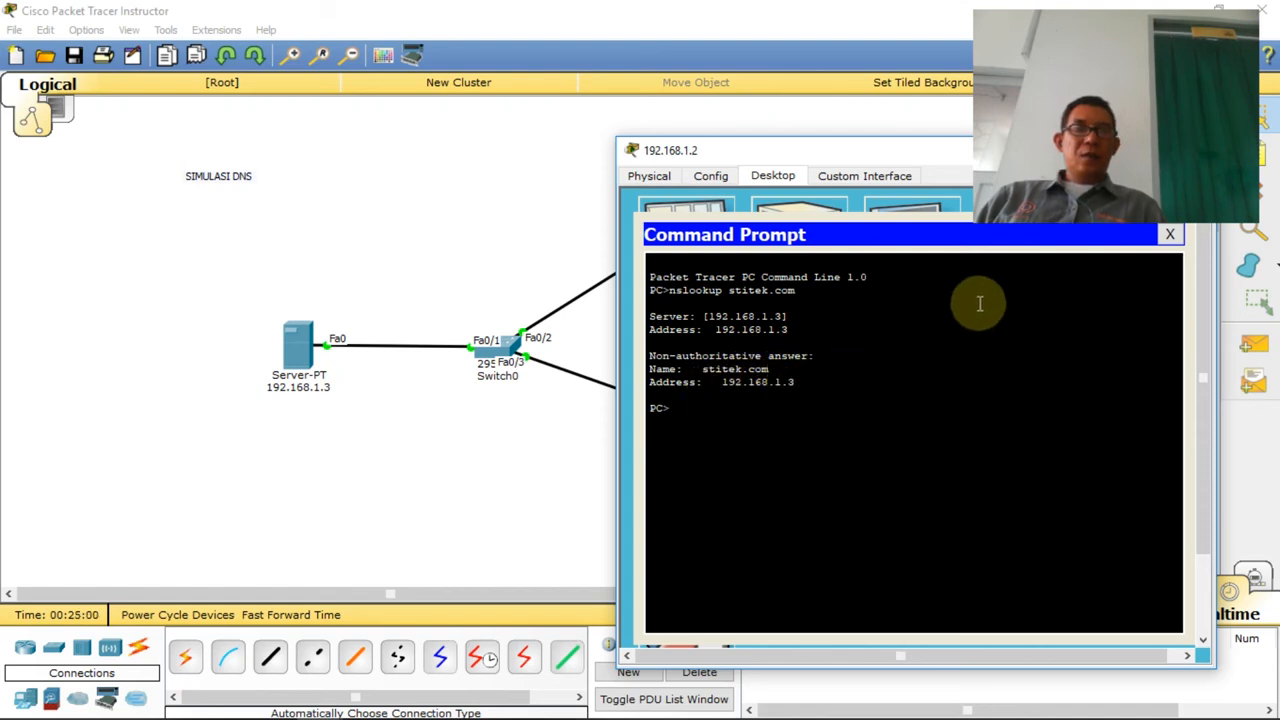
pyautogui.click(1169, 234)
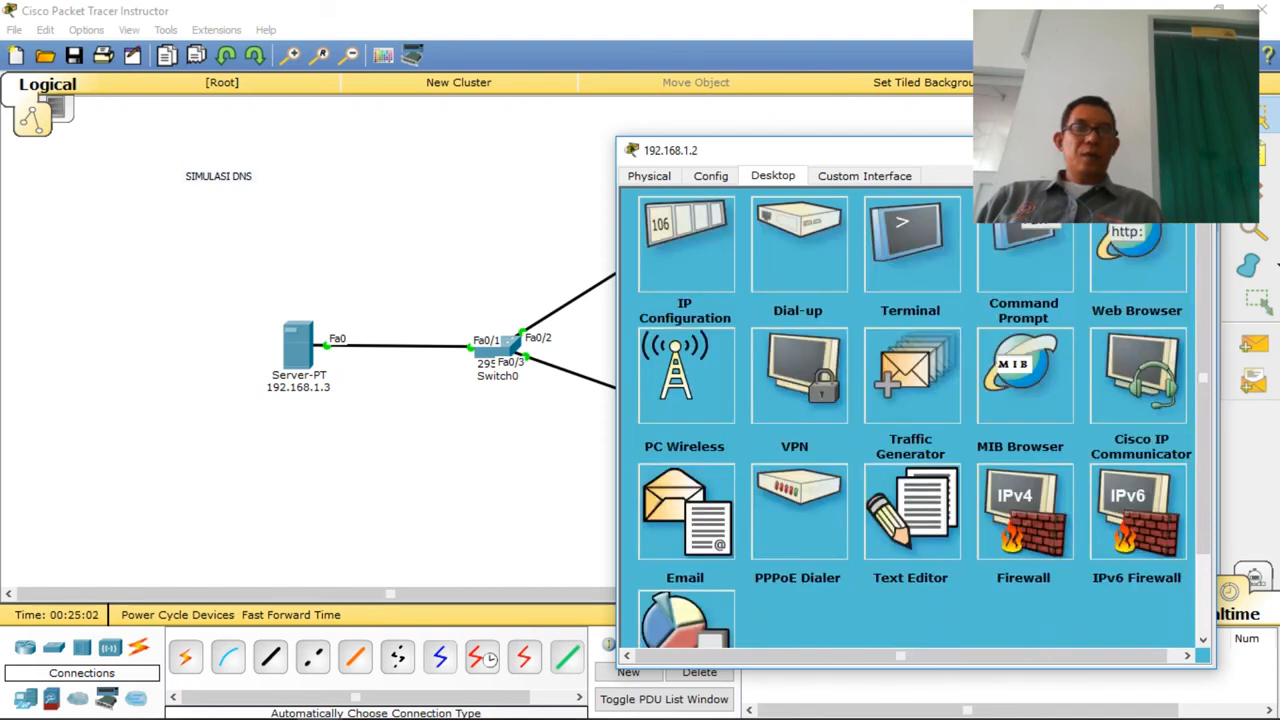
# Step: Load 192.168.1.3 in the Web Browser of PC 192.168.1.2
pyautogui.click(1128, 268)
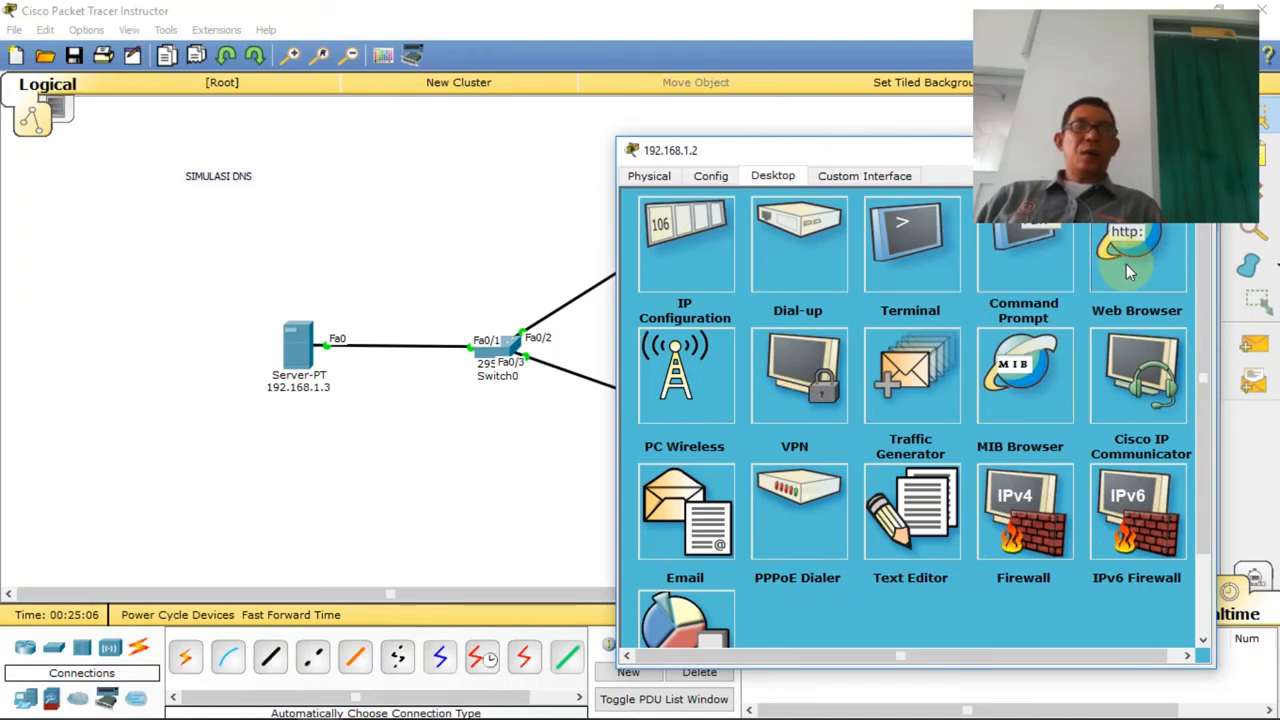
pyautogui.moveTo(958, 160); pyautogui.dragTo(986, 141)
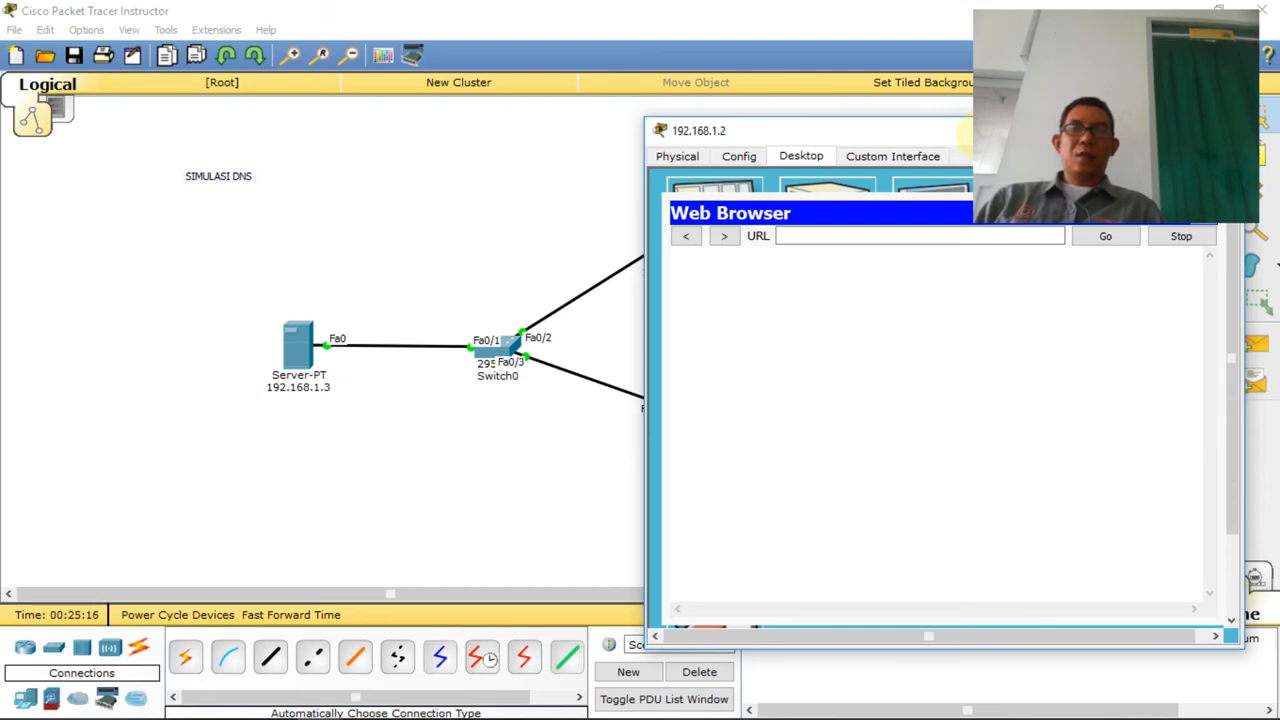
pyautogui.click(877, 236)
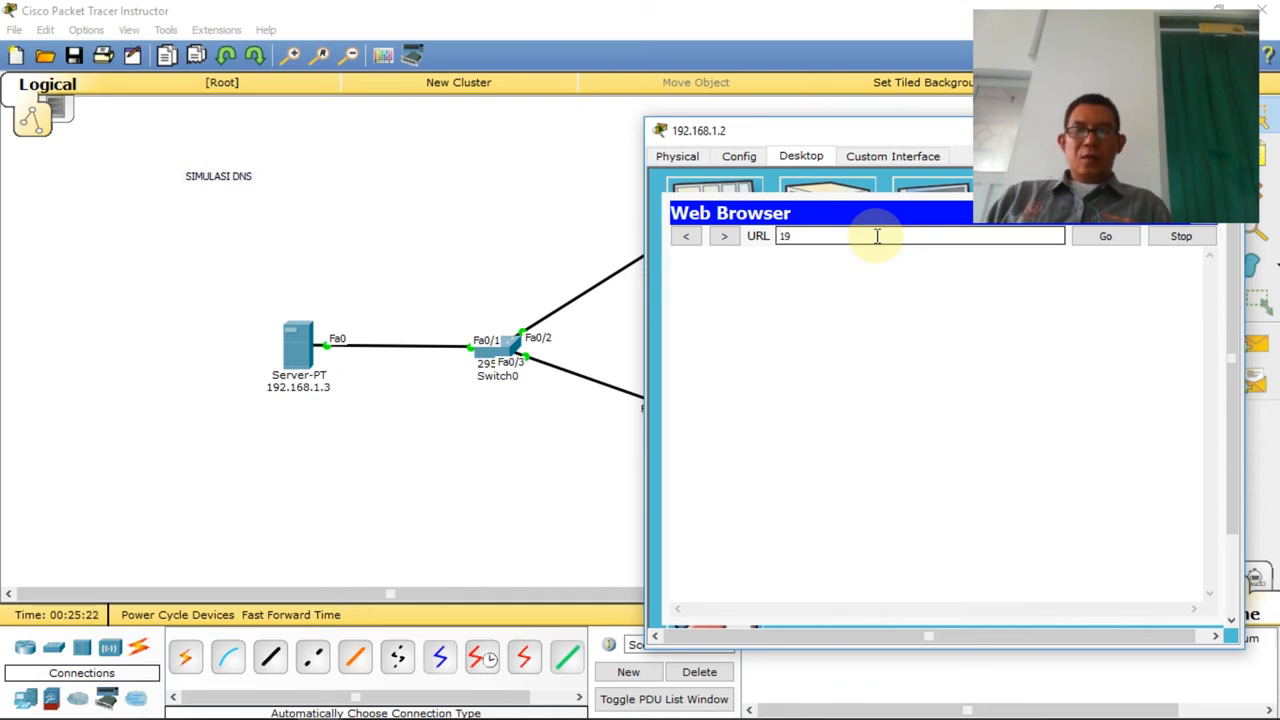
pyautogui.write('192.168.1.3')
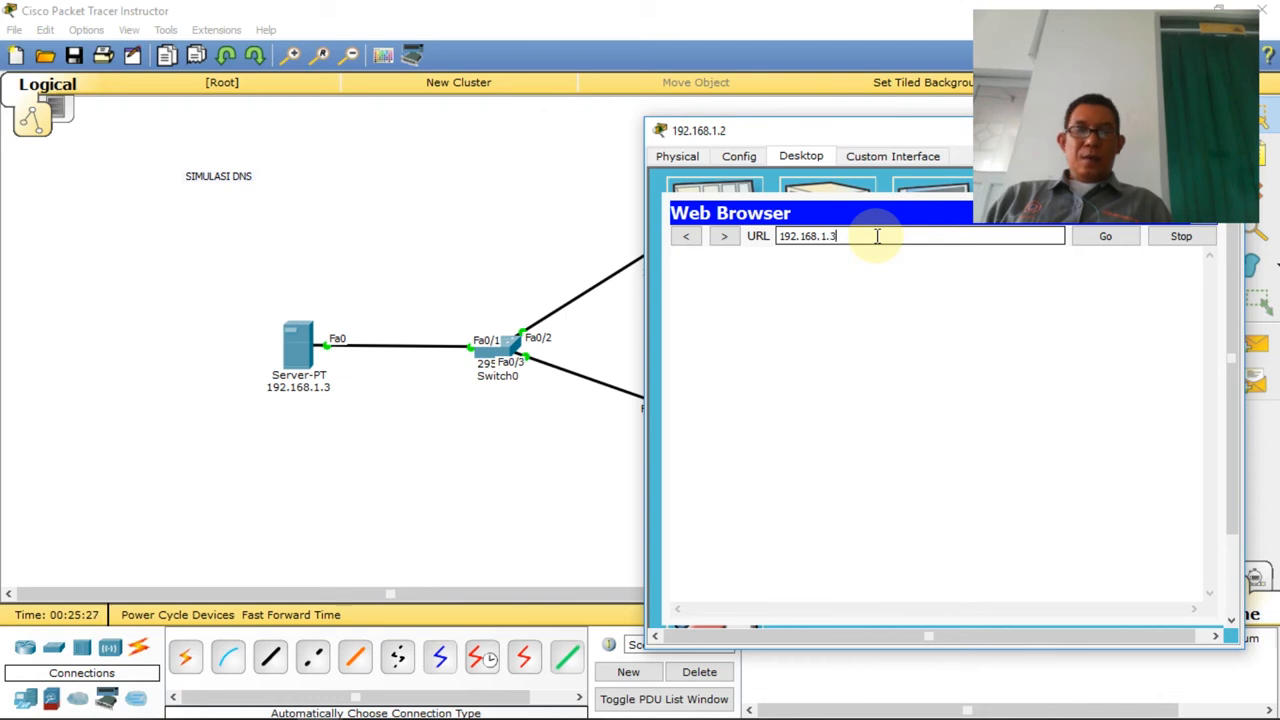
pyautogui.press('Return')
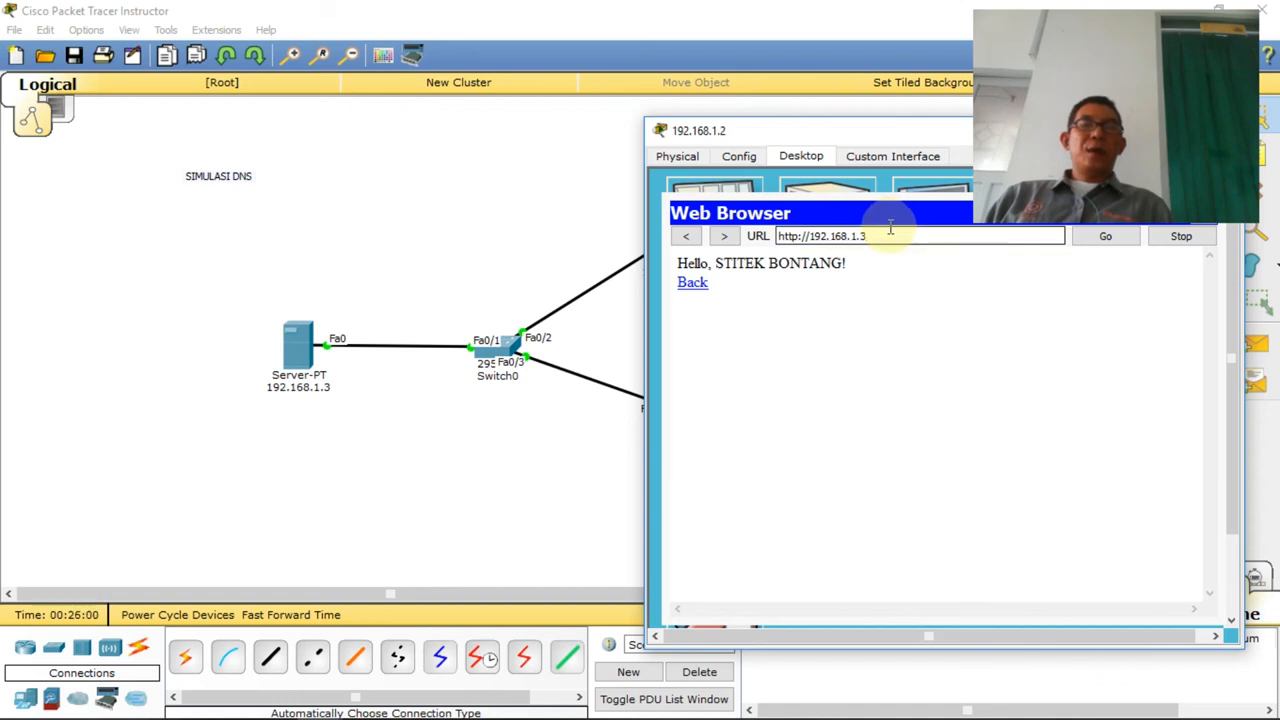
# Step: Load stitek.com in place of the IP address in the PC's Web Browser, and close the browser
pyautogui.moveTo(886, 237); pyautogui.dragTo(757, 243)
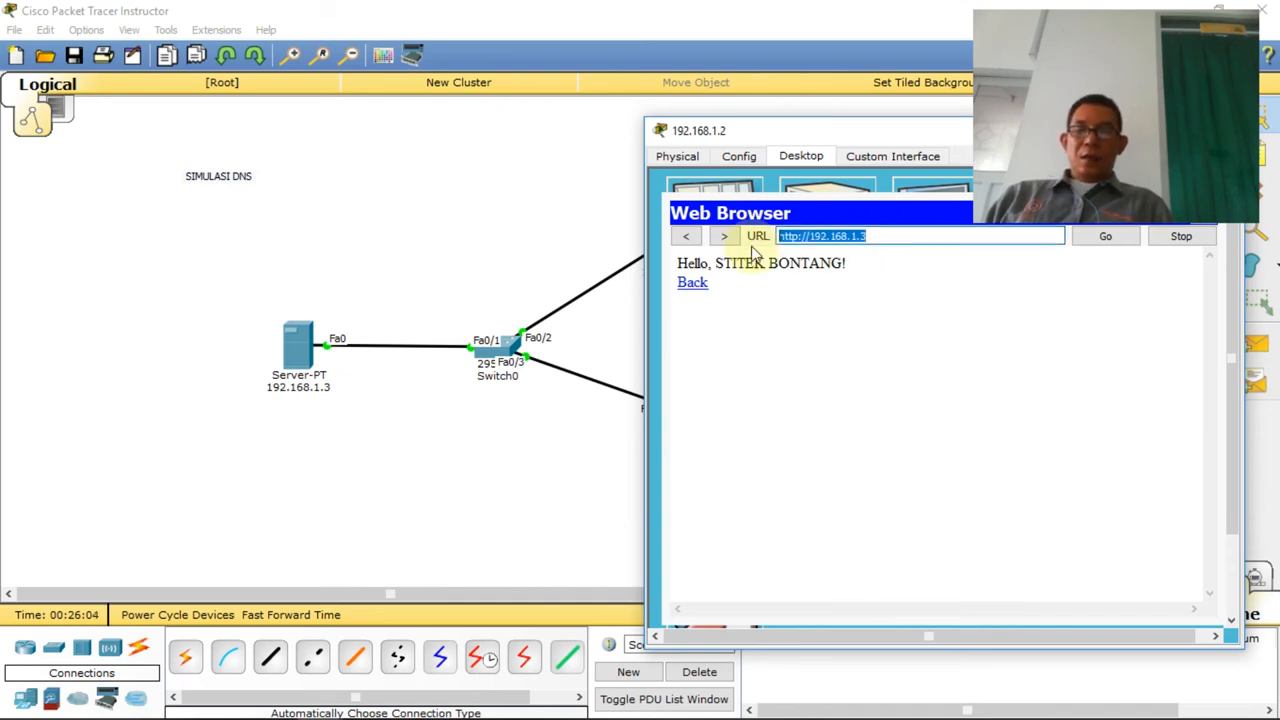
pyautogui.write('stitek.com')
pyautogui.press('Return')
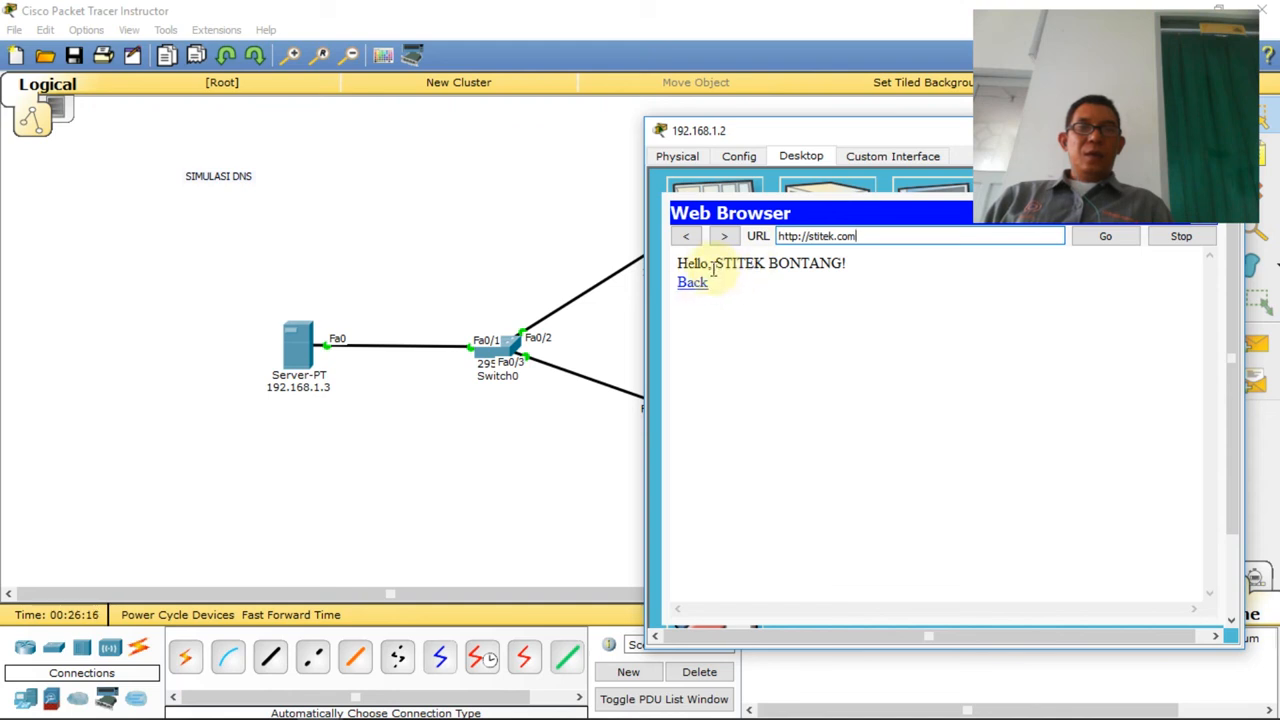
pyautogui.click(1203, 220)
# Step: Reopen the Web Browser on PC 192.168.1.2, load stitek.com again, and move the device window to uncover the PCs
pyautogui.click(1145, 248)
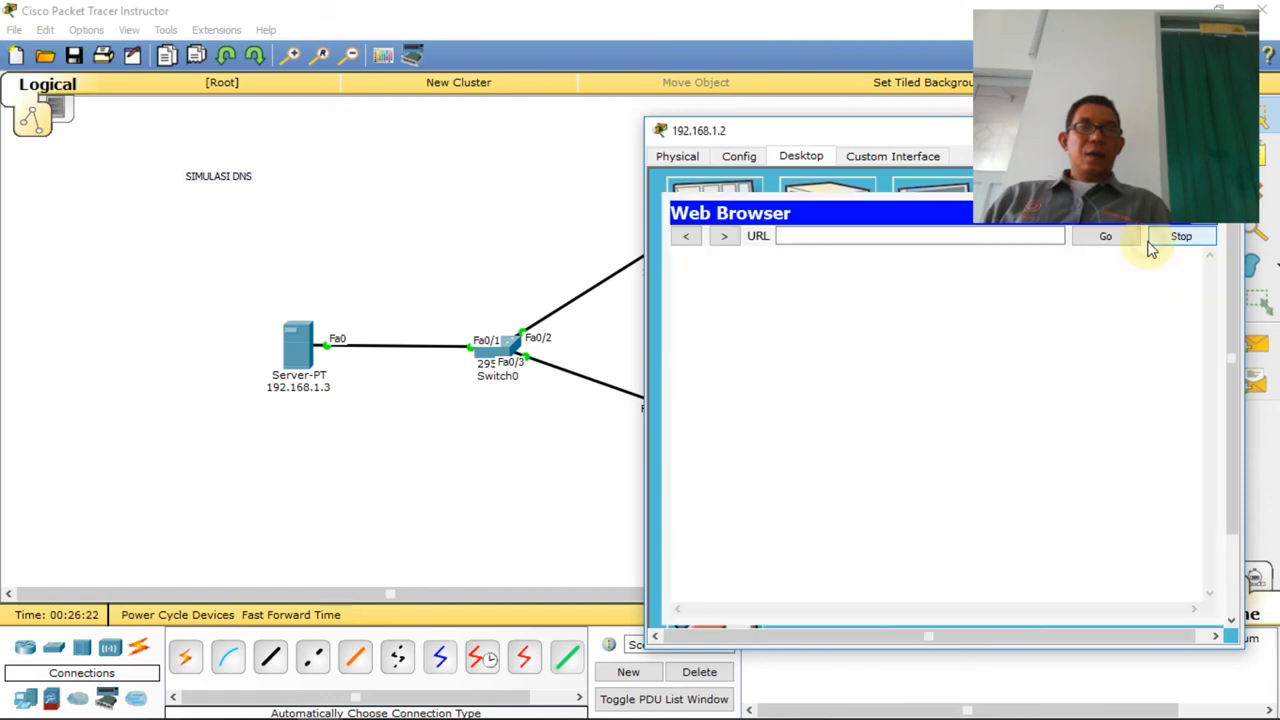
pyautogui.click(975, 236)
pyautogui.write('s')
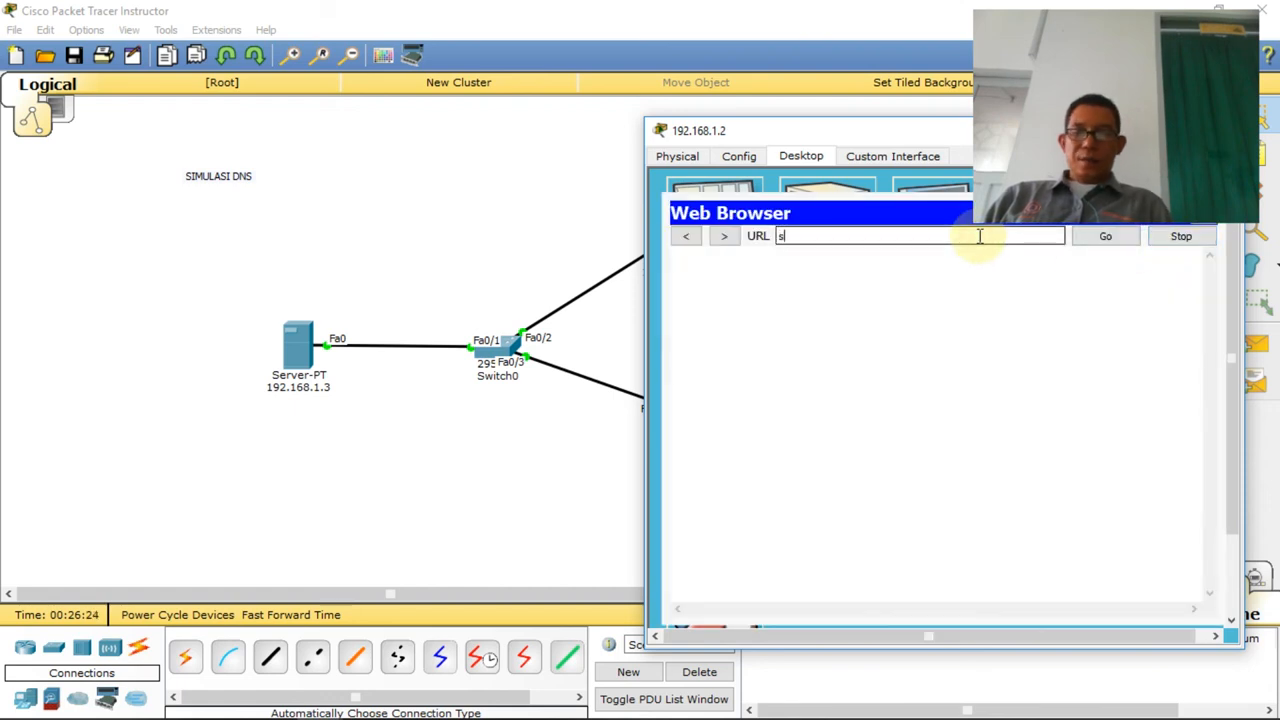
pyautogui.write('titek.')
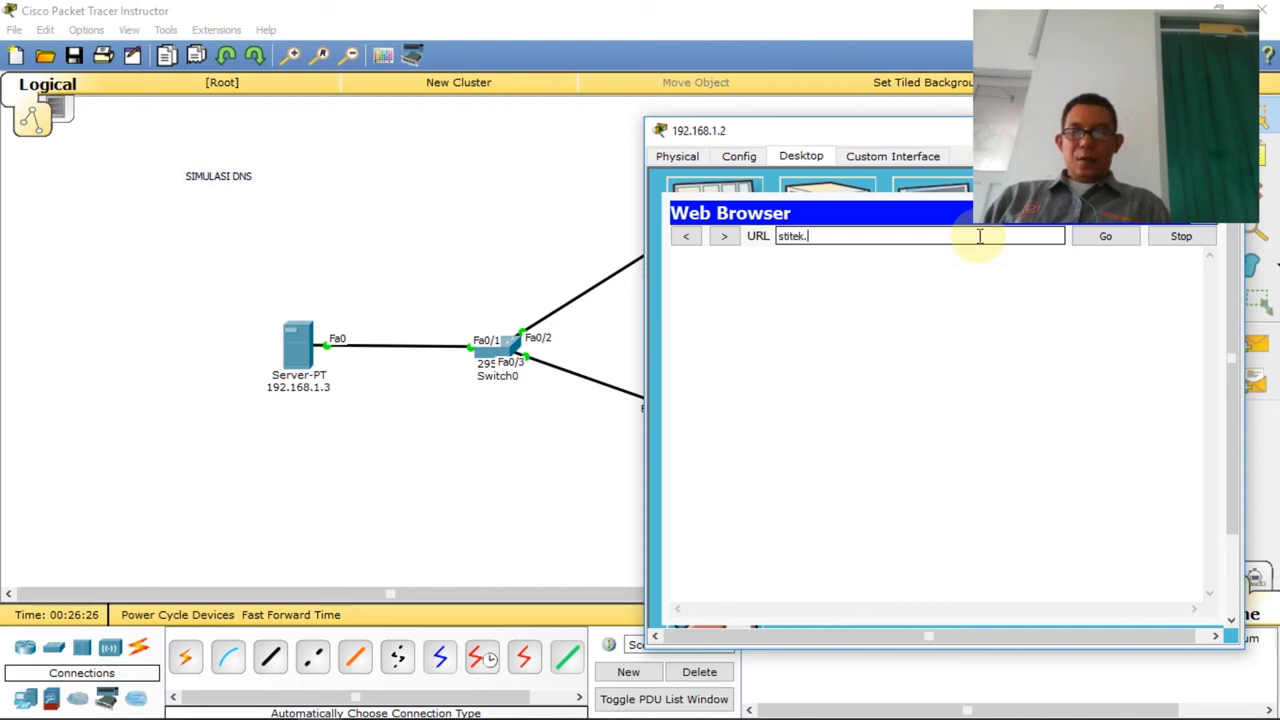
pyautogui.write('com')
pyautogui.press('Return')
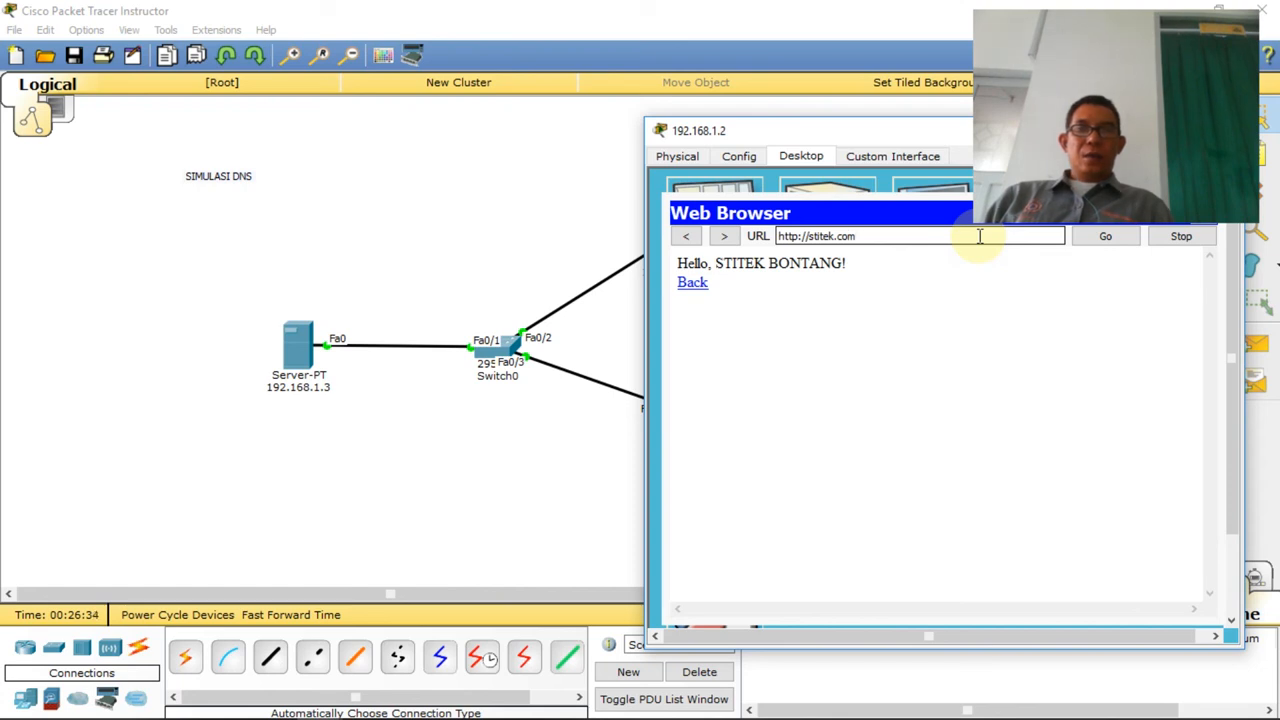
pyautogui.moveTo(963, 133); pyautogui.dragTo(1022, 181)
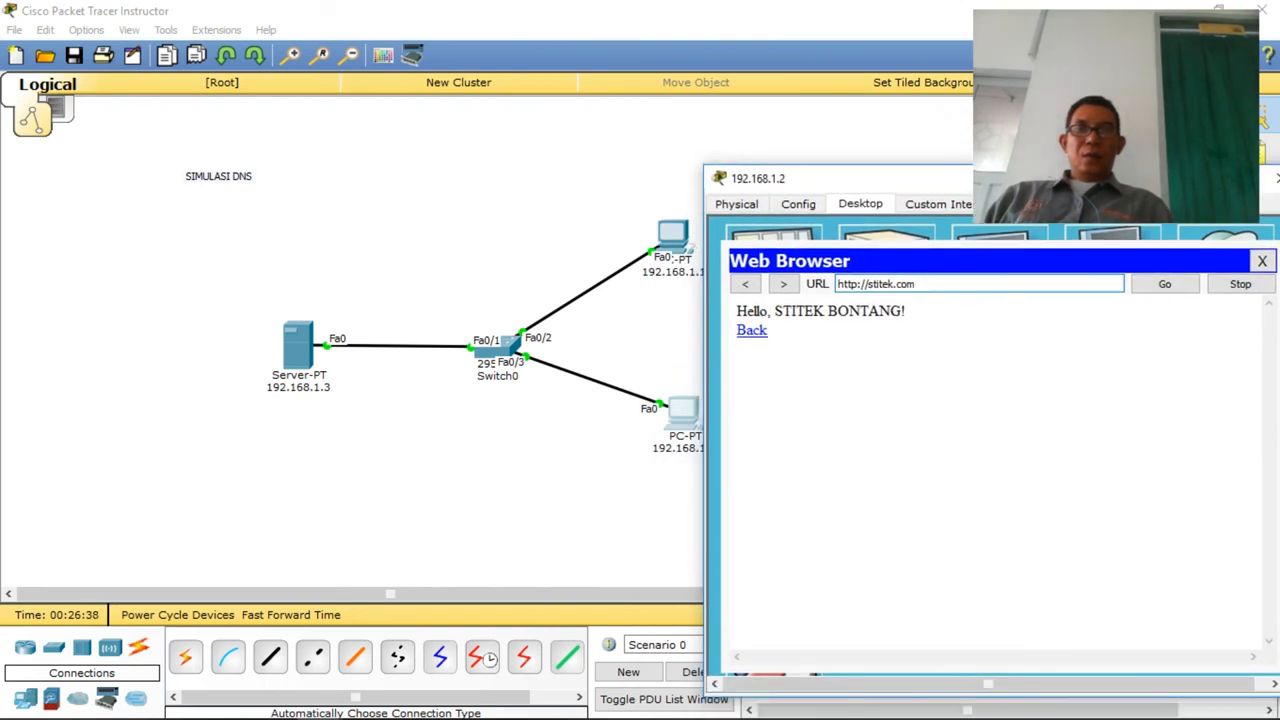
# Step: Open the Web Browser on PC 192.168.1.1, with its device window moved aside, and load 192.168.1.3
pyautogui.click(671, 262)
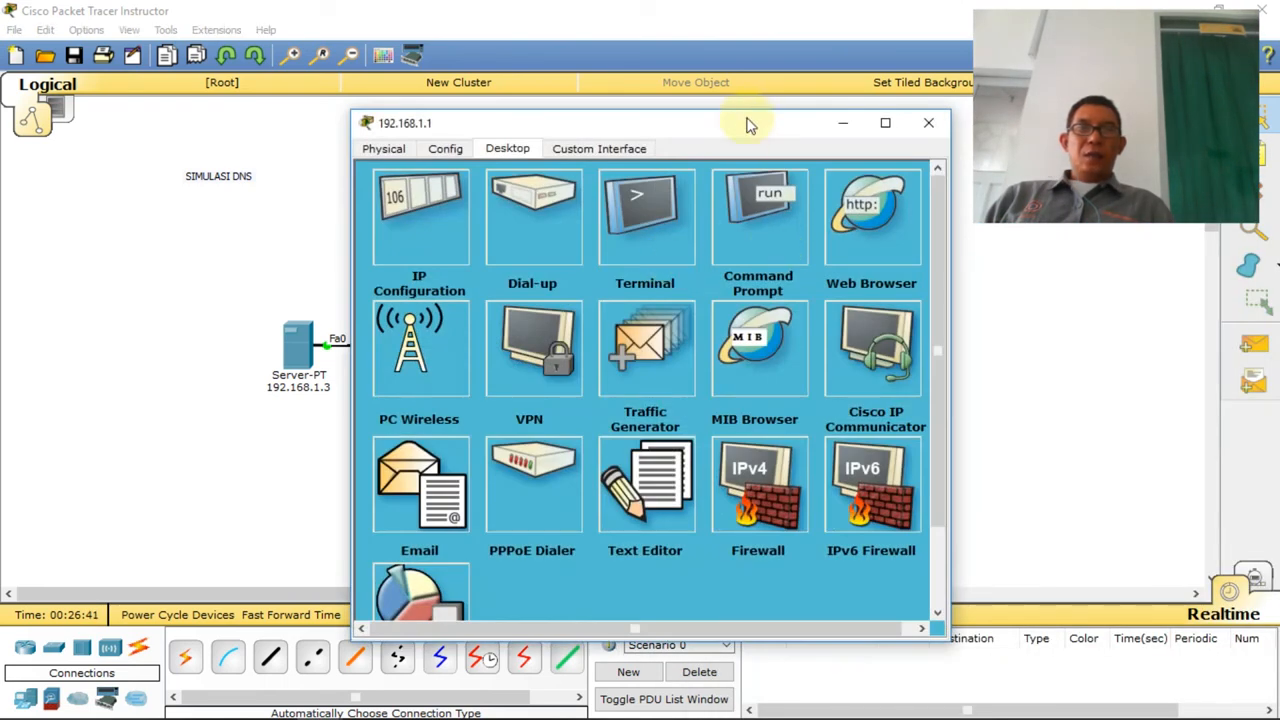
pyautogui.click(755, 124)
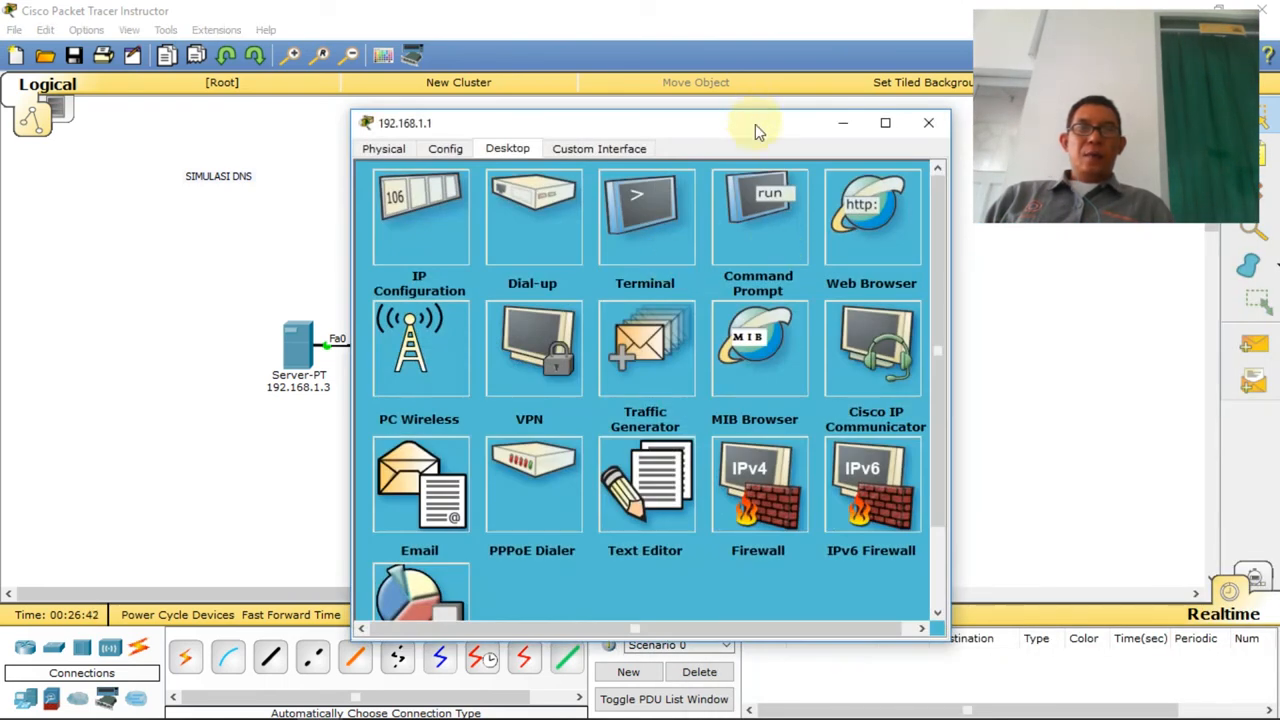
pyautogui.moveTo(683, 148); pyautogui.dragTo(605, 153)
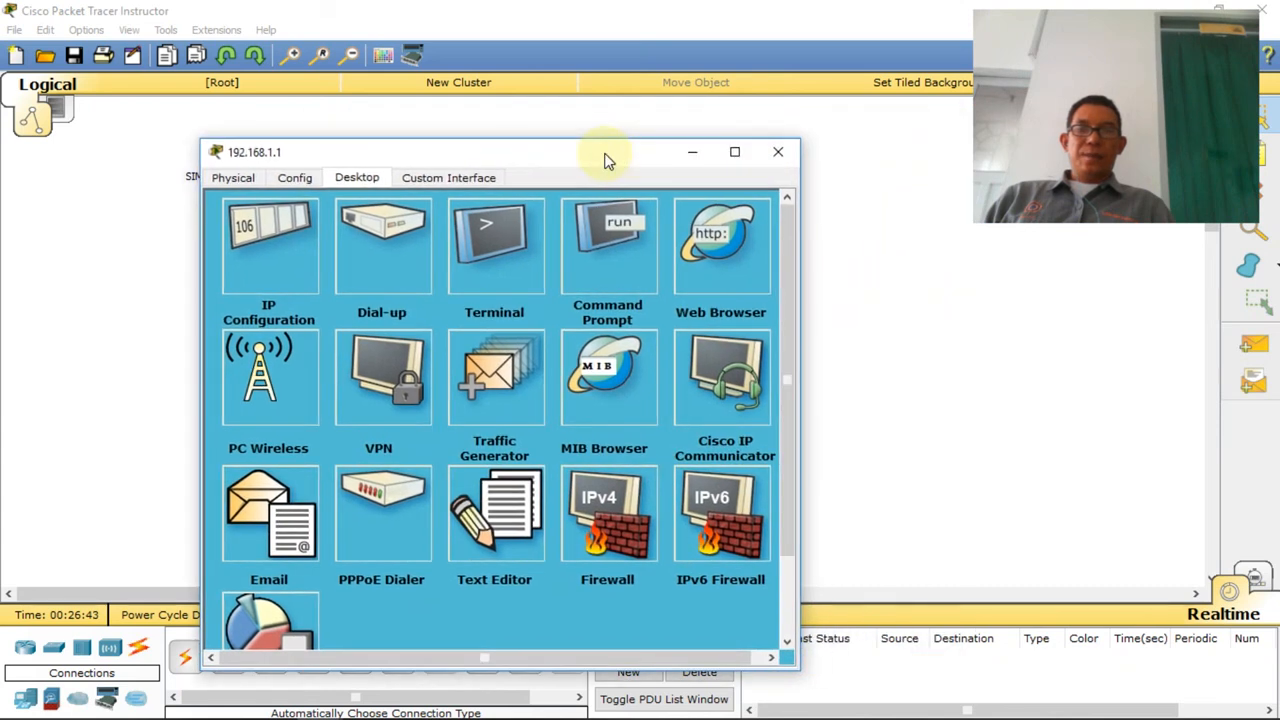
pyautogui.click(720, 257)
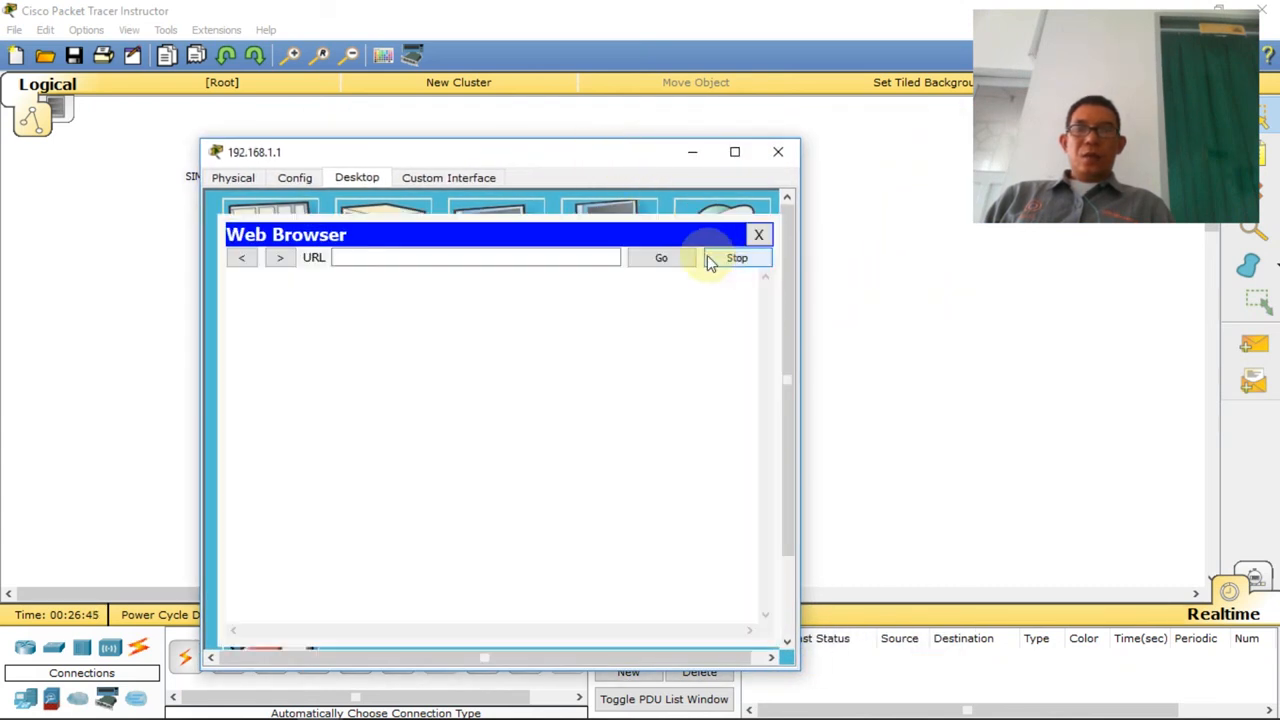
pyautogui.click(517, 257)
pyautogui.write('192')
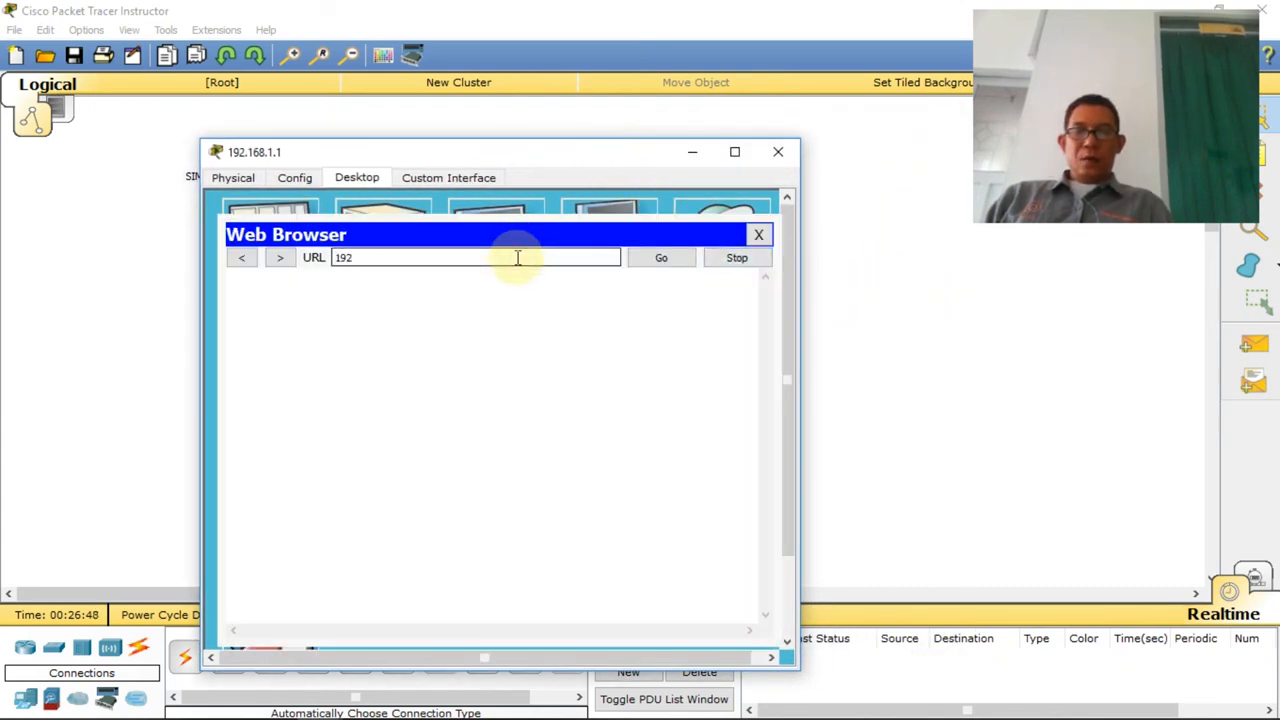
pyautogui.write('.168')
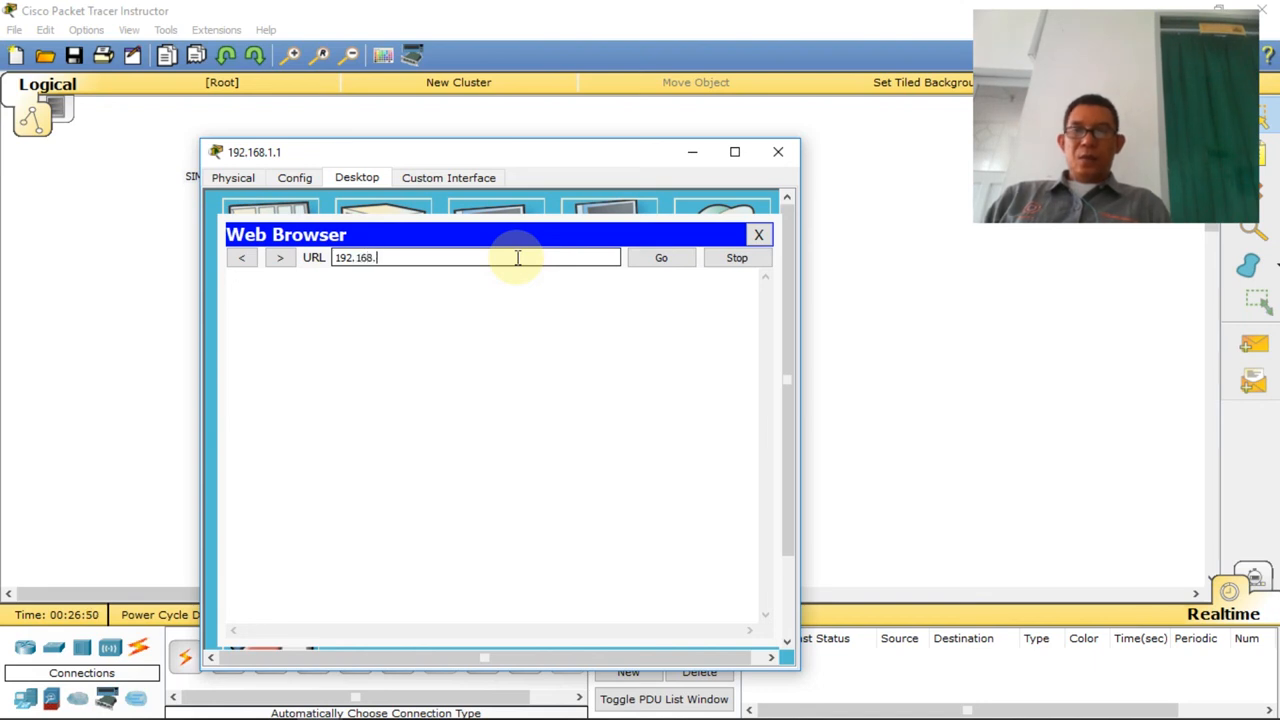
pyautogui.write('.1.3')
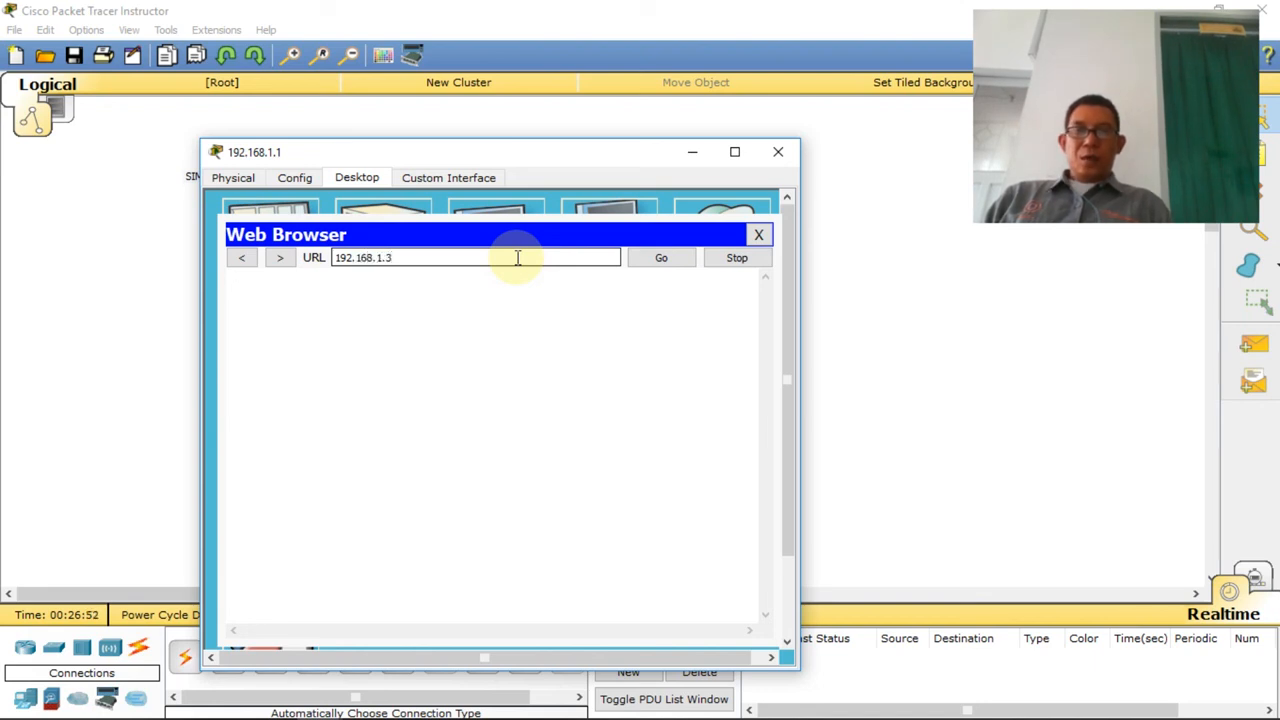
pyautogui.press('Return')
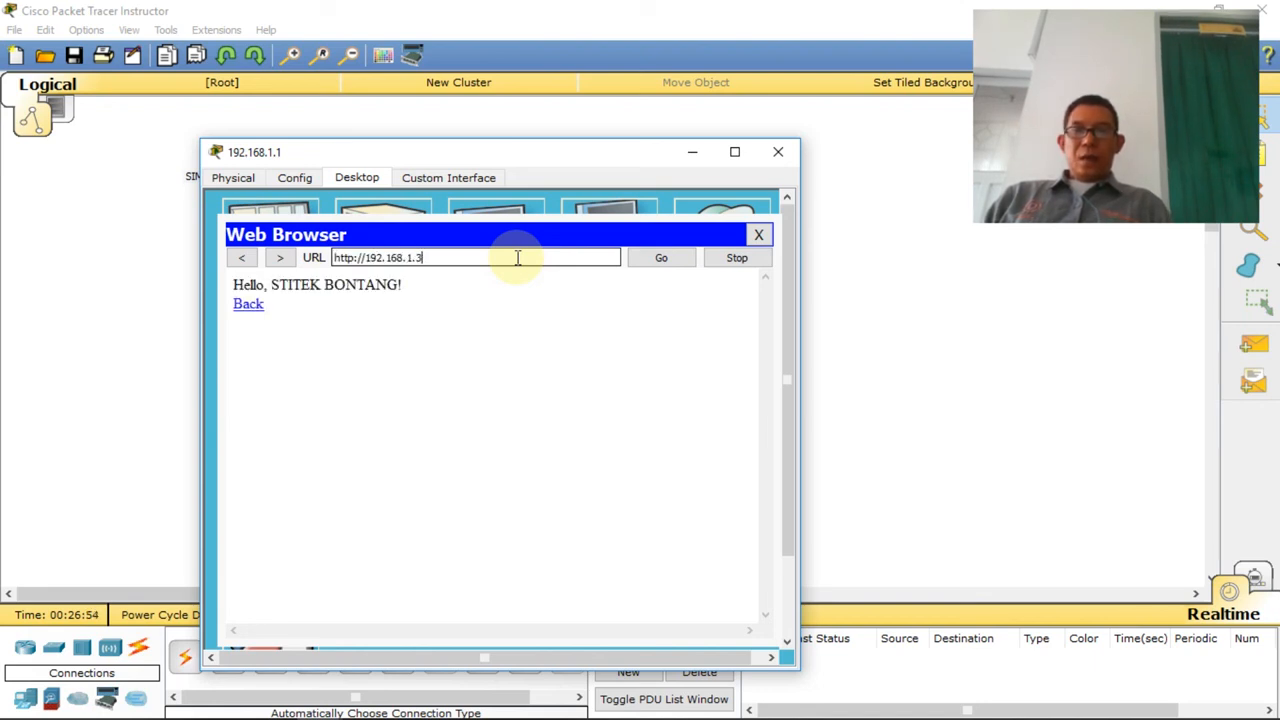
# Step: Show the Web Browser windows of PCs 192.168.1.1 and 192.168.1.2 next to each other and compare the pages loaded by IP address and domain name
pyautogui.moveTo(320, 717)
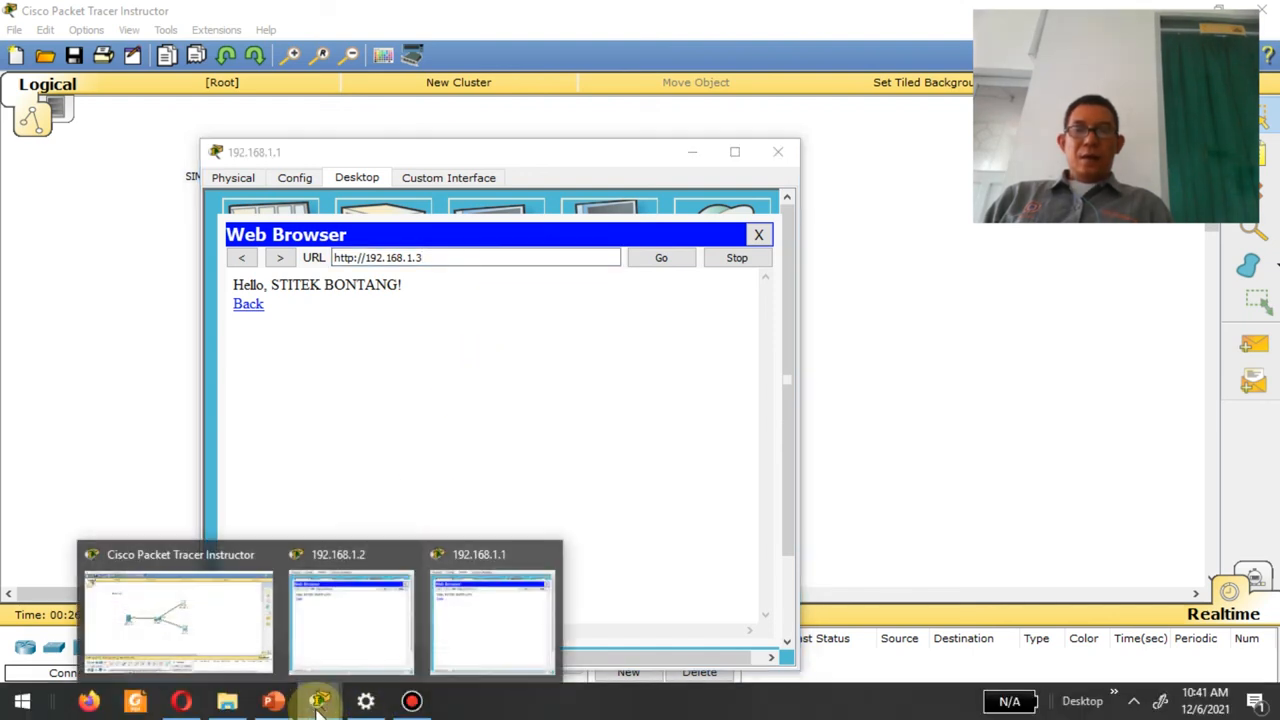
pyautogui.click(463, 634)
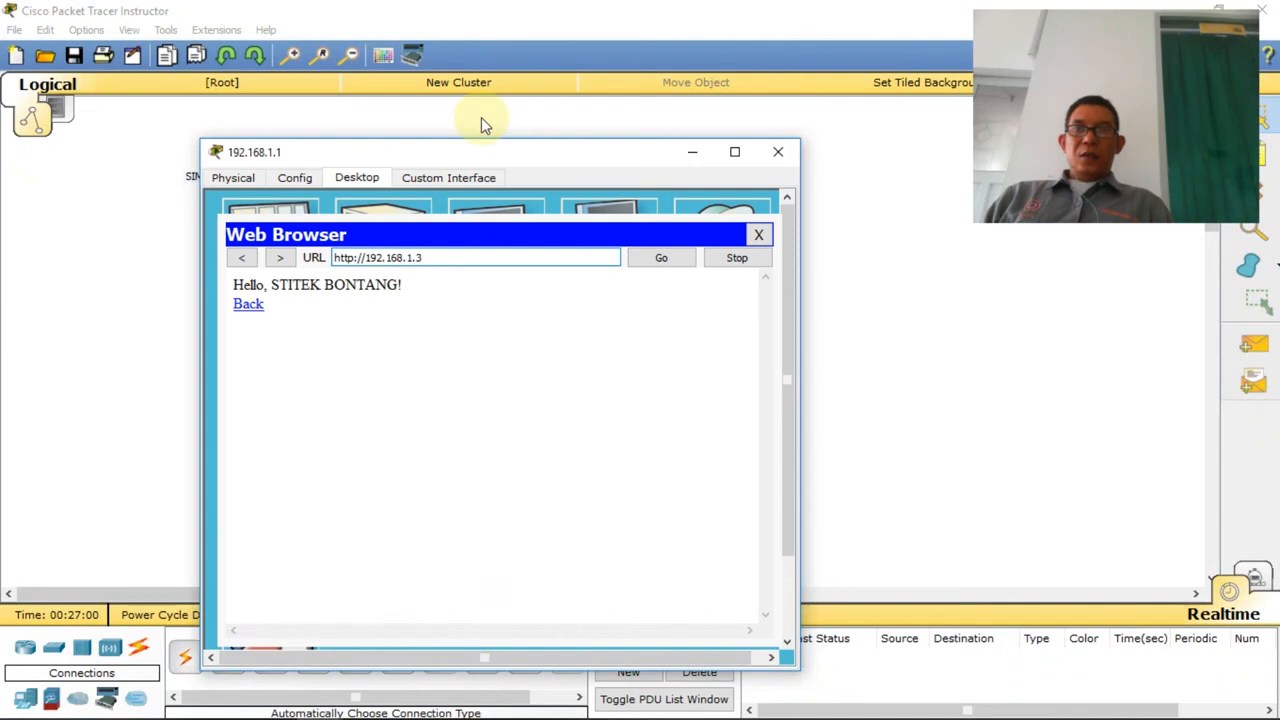
pyautogui.moveTo(484, 152)
pyautogui.mouseDown()
pyautogui.moveTo(334, 170)
pyautogui.moveTo(500, 157)
pyautogui.mouseUp()
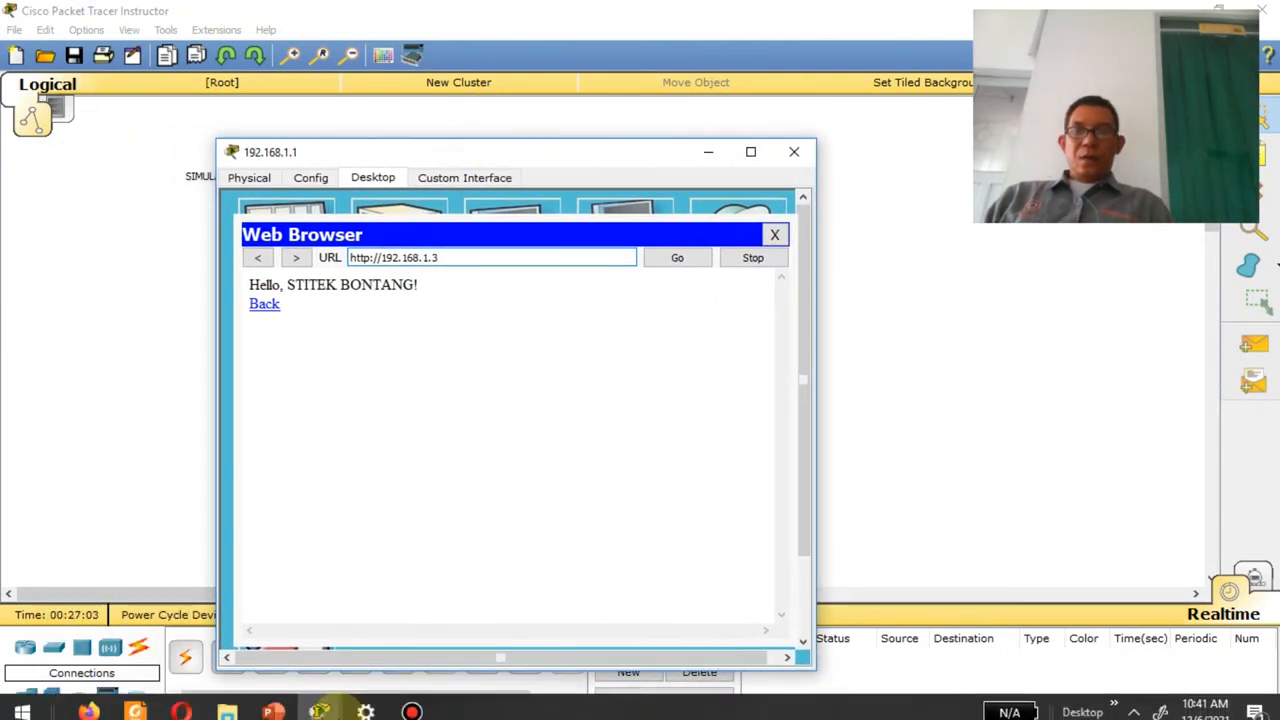
pyautogui.click(320, 702)
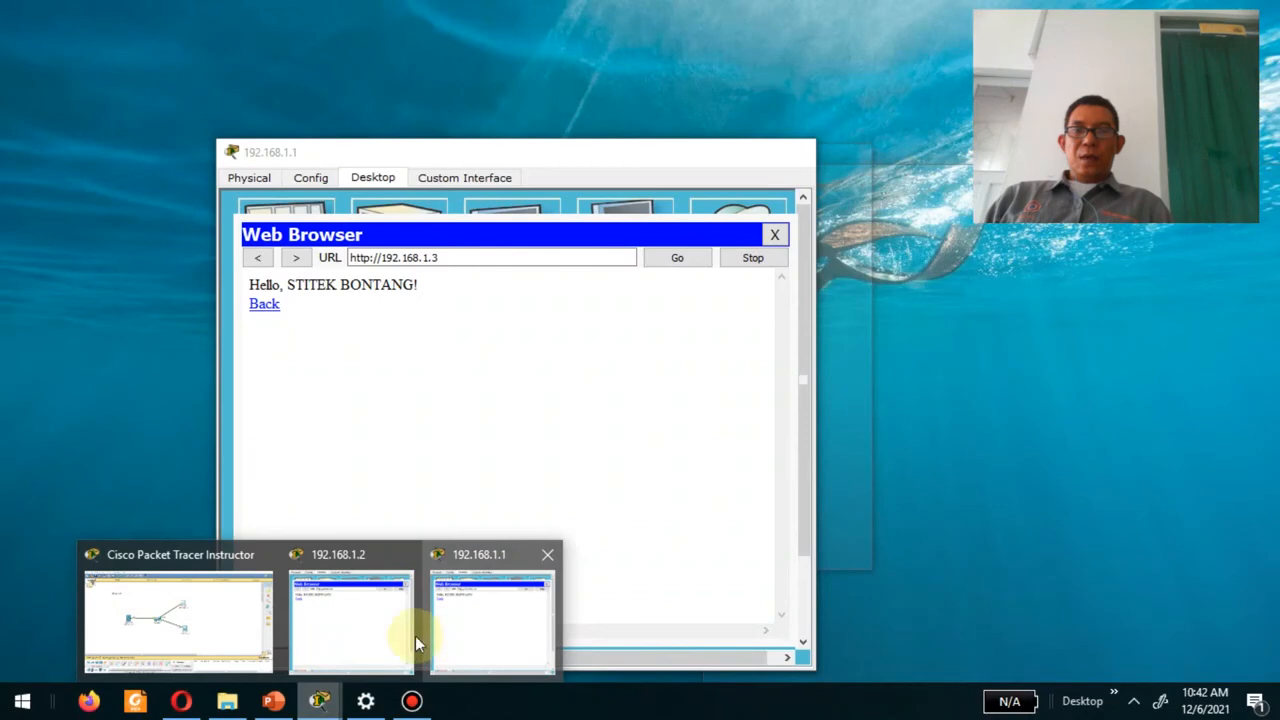
pyautogui.moveTo(394, 640)
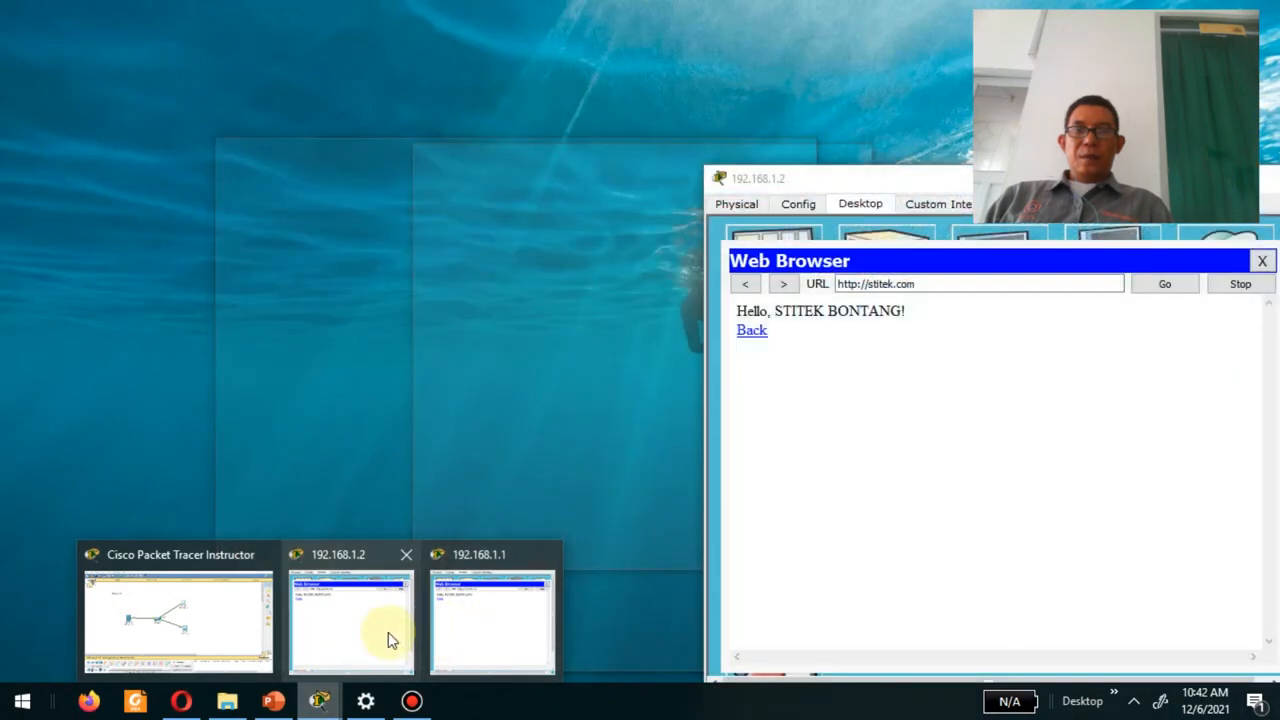
pyautogui.click(387, 632)
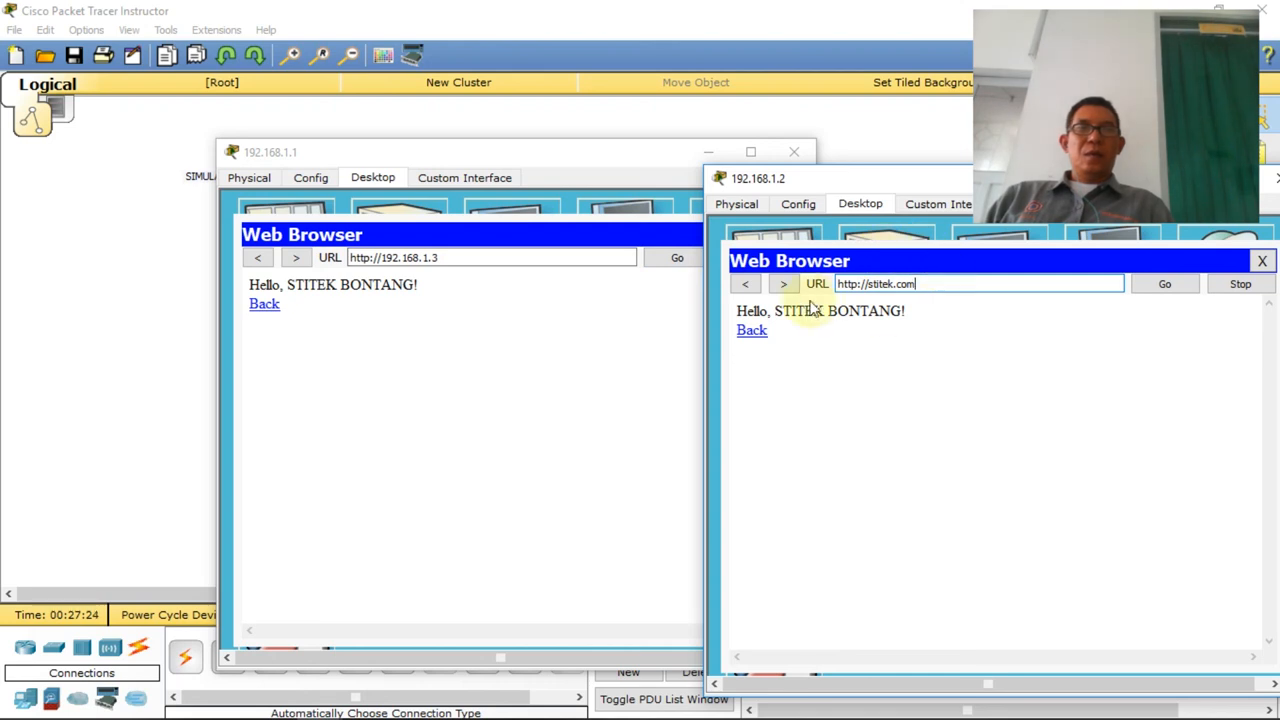
pyautogui.click(924, 285)
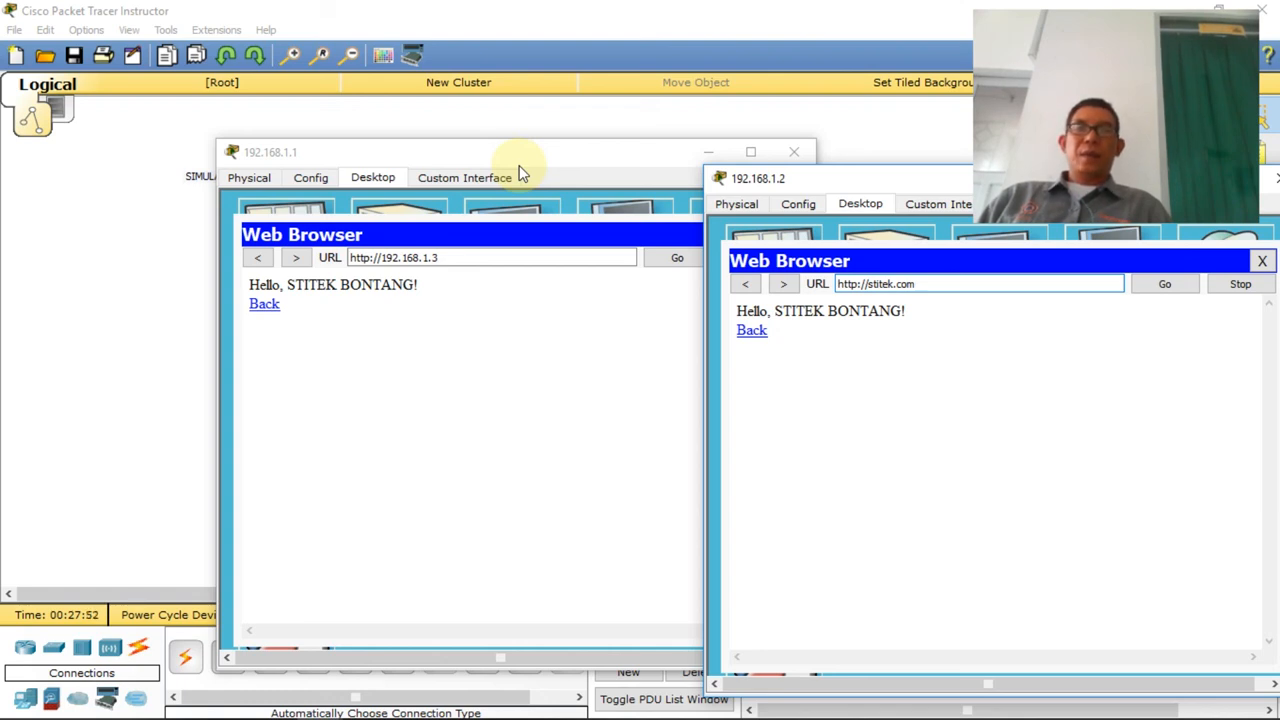
pyautogui.moveTo(528, 153); pyautogui.dragTo(419, 170)
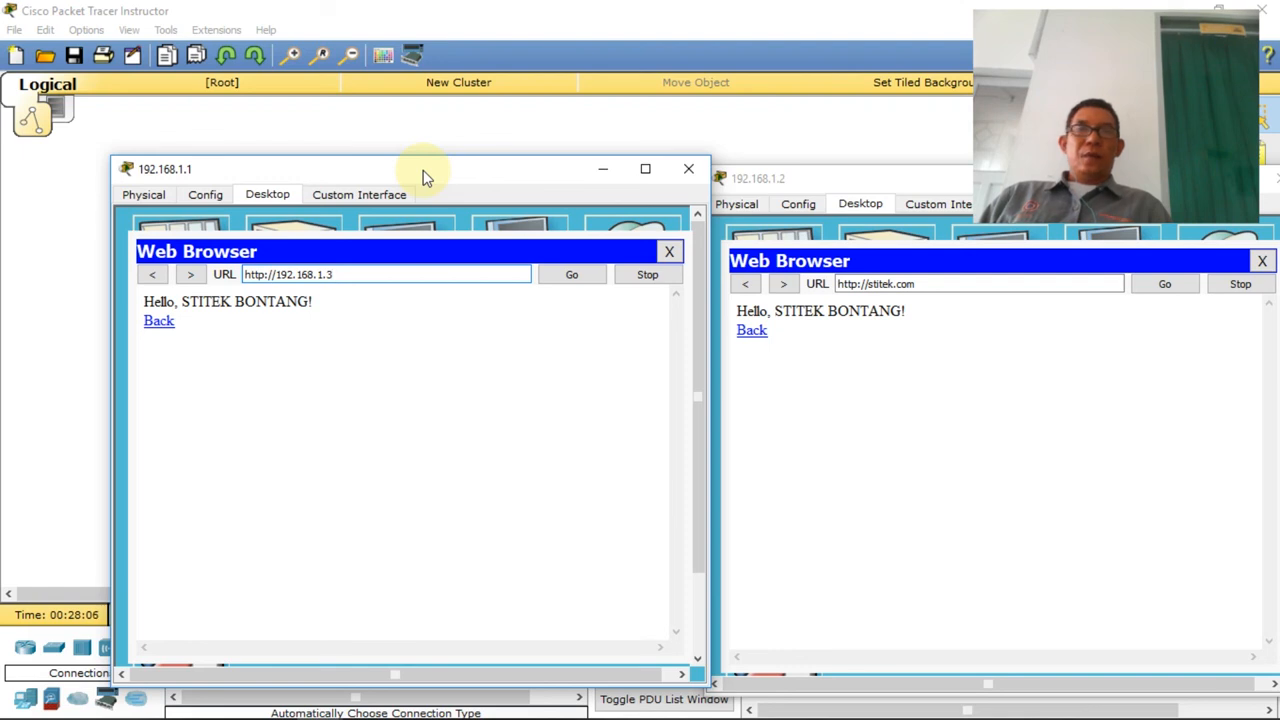
pyautogui.moveTo(422, 176); pyautogui.dragTo(480, 166)
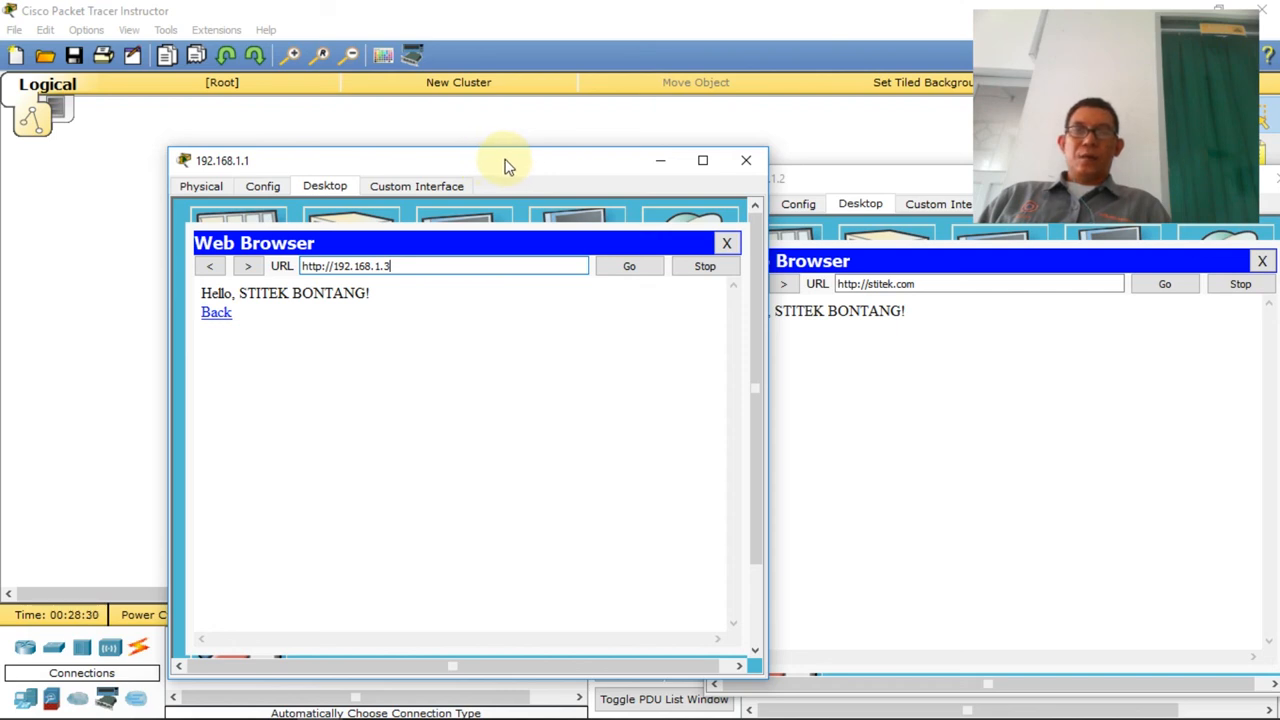
pyautogui.moveTo(630, 8)
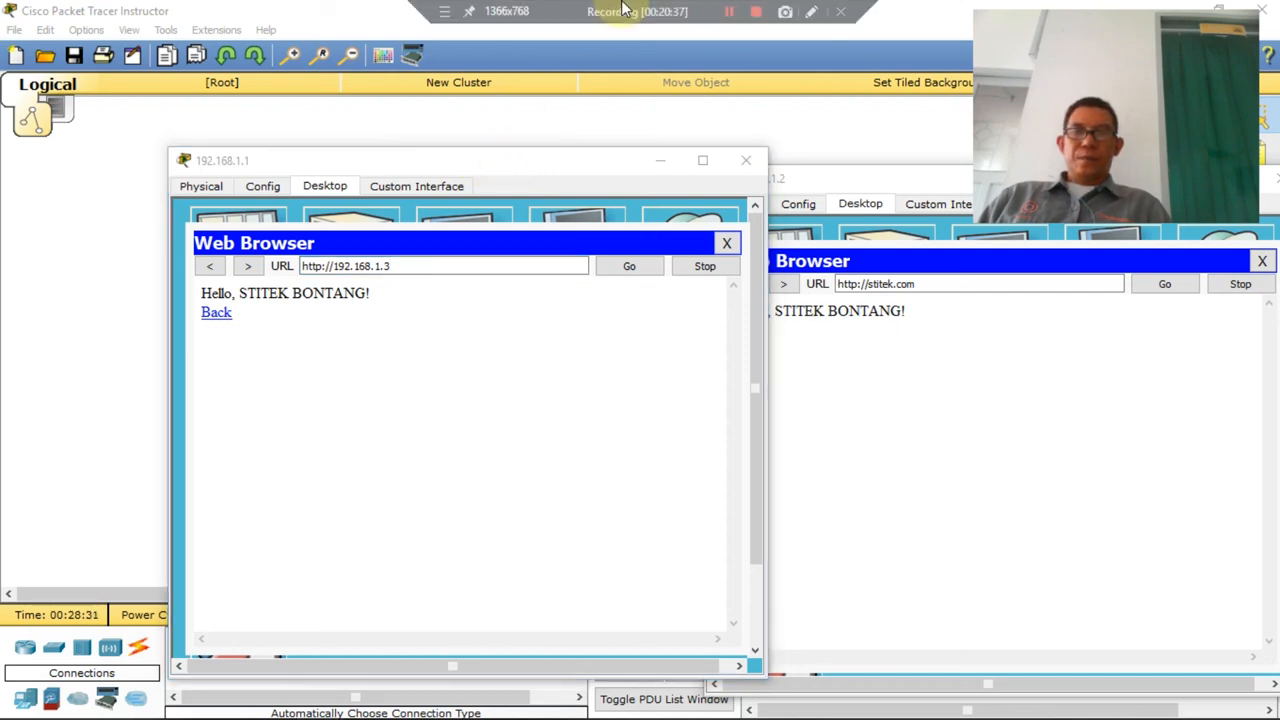
pyautogui.click(751, 12)
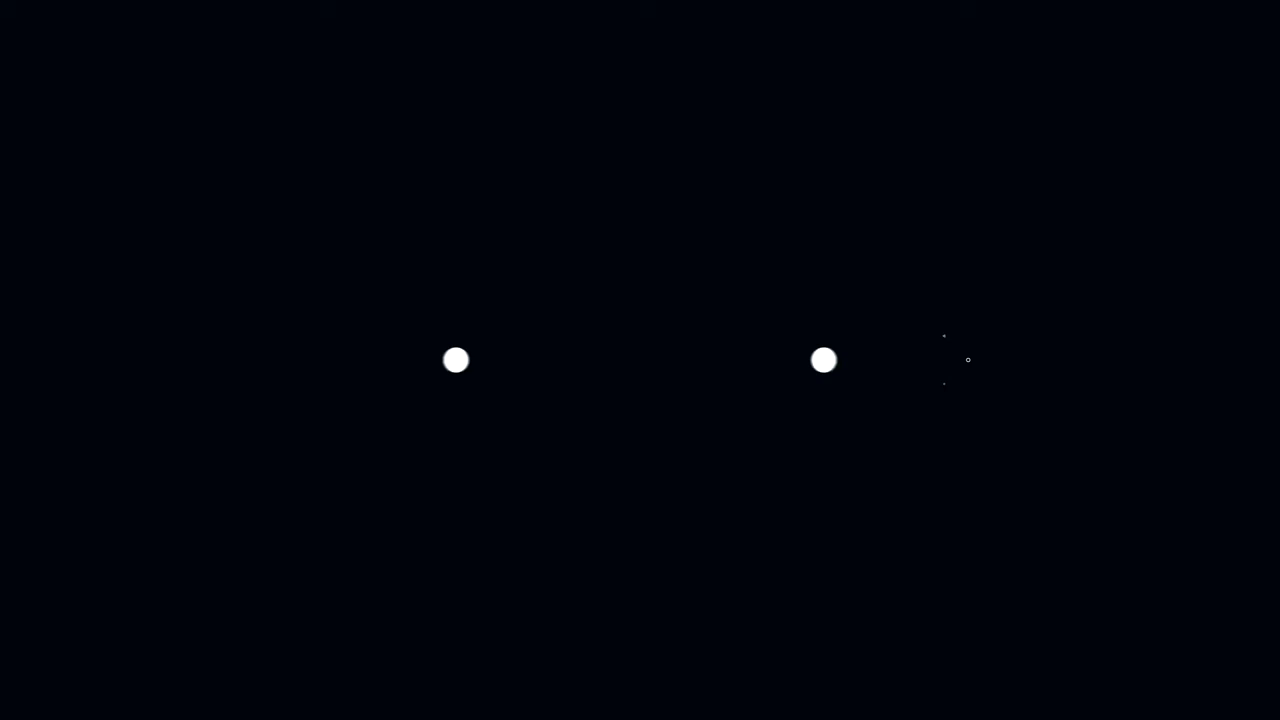